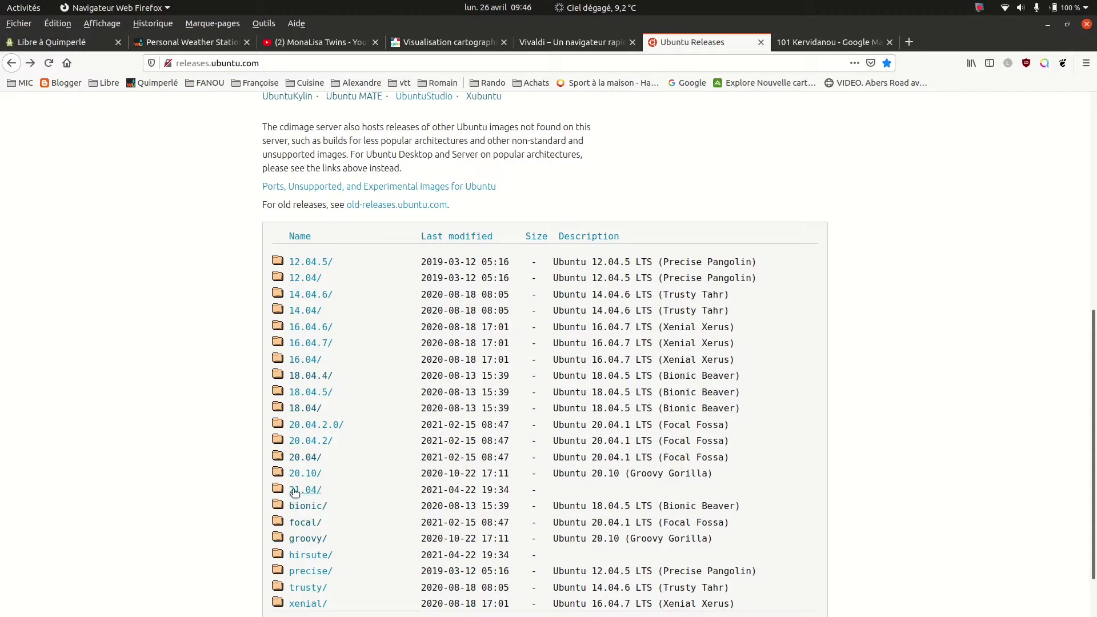
Open the Ubuntu 21.04 release page, request the ubuntu-21.04-desktop-amd64.iso.torrent file and cancel its download prompt.
left_click(295, 490)
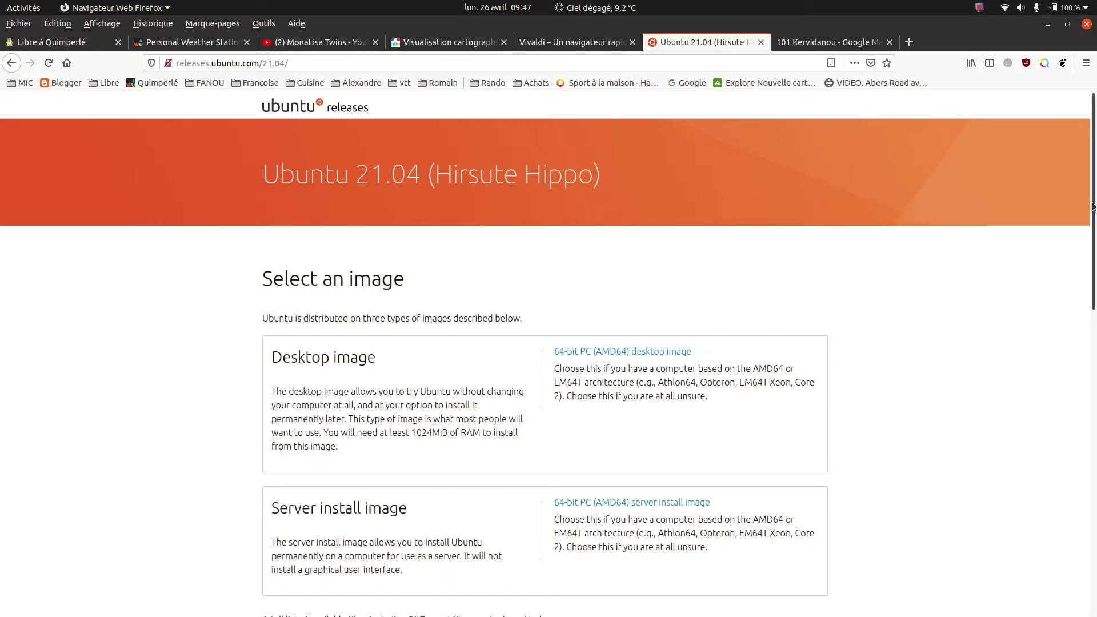
scroll(1078, 206, "down", 7)
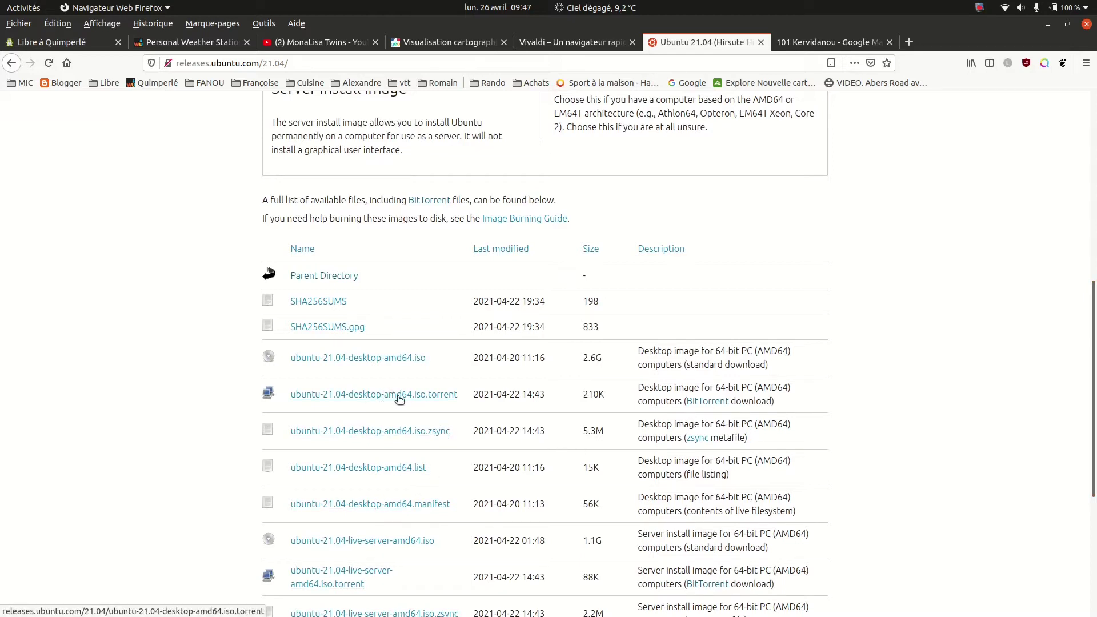
left_click(443, 403)
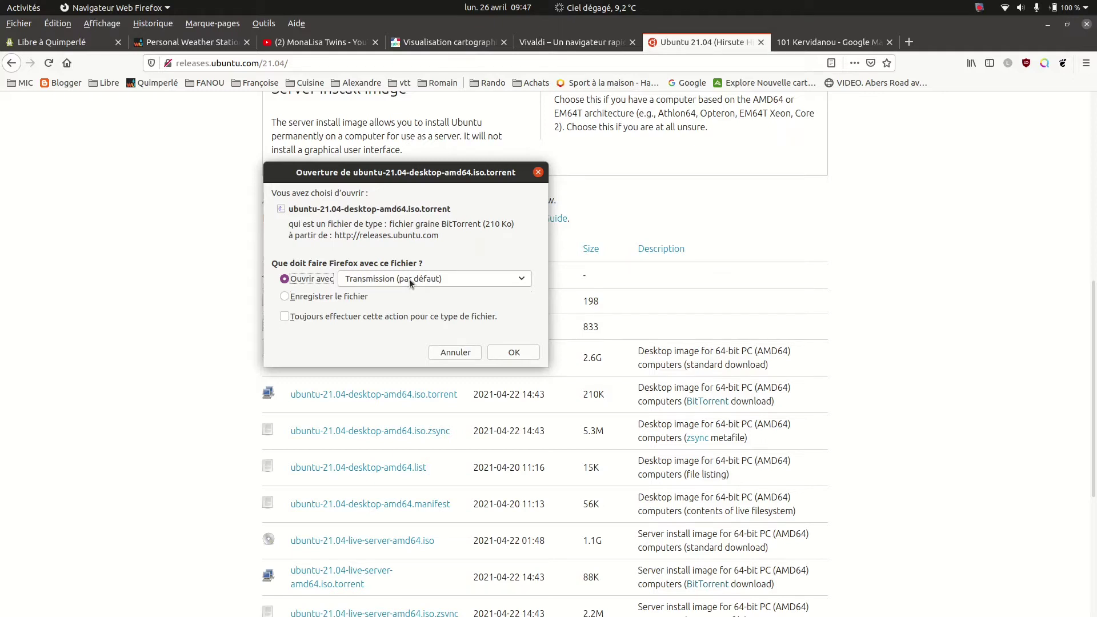
left_click(539, 173)
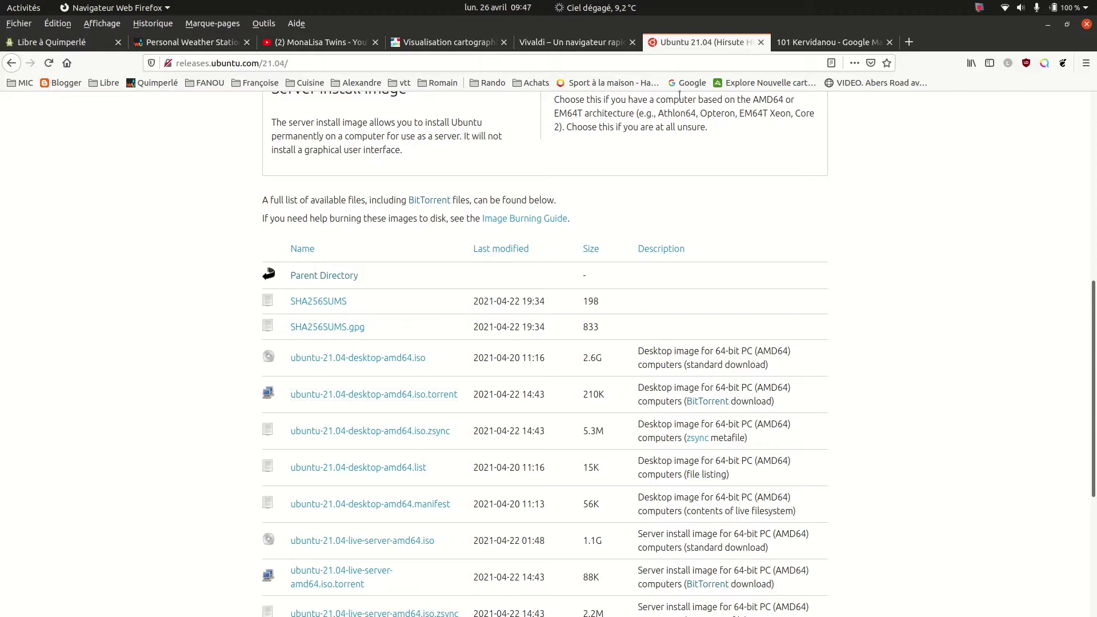
Request the Linux DEB 64bit package from the Vivaldi download page.
left_click(587, 47)
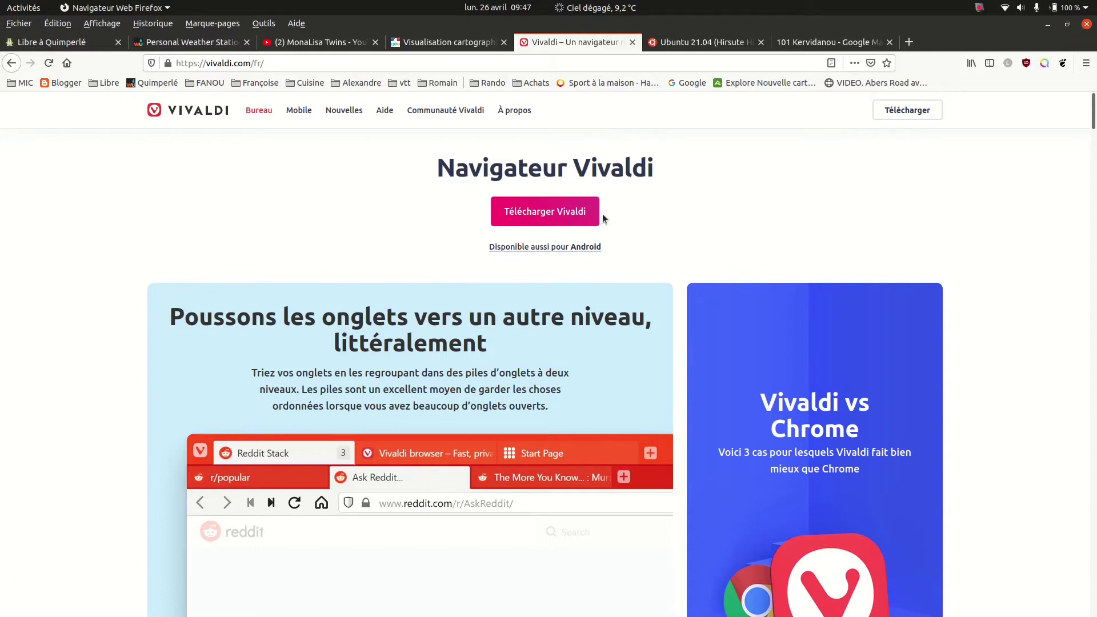
left_click(537, 212)
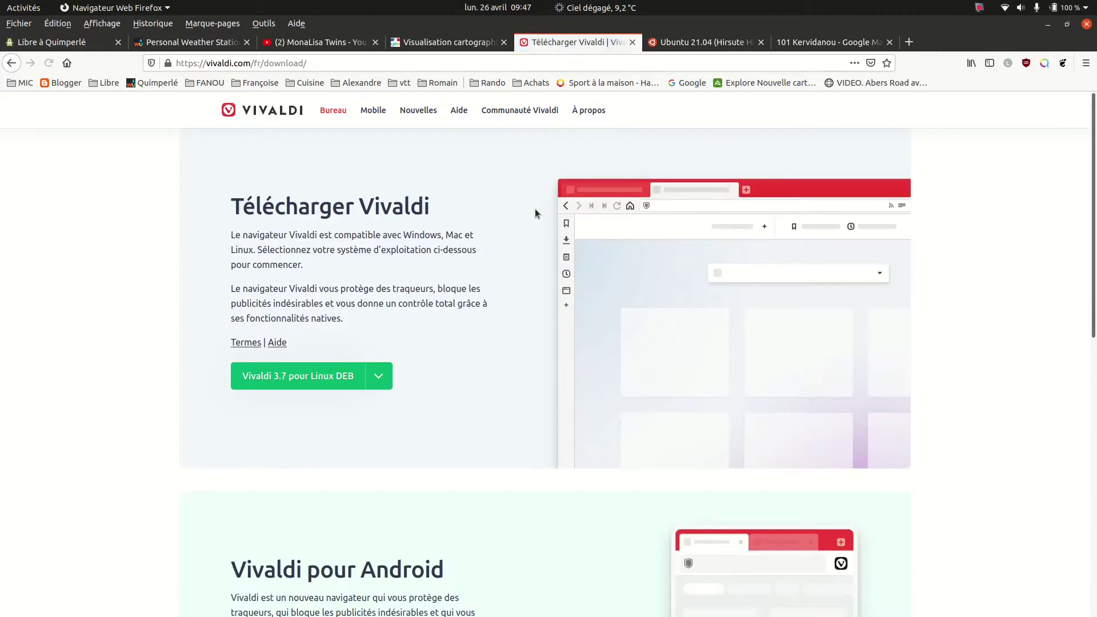
left_click(385, 376)
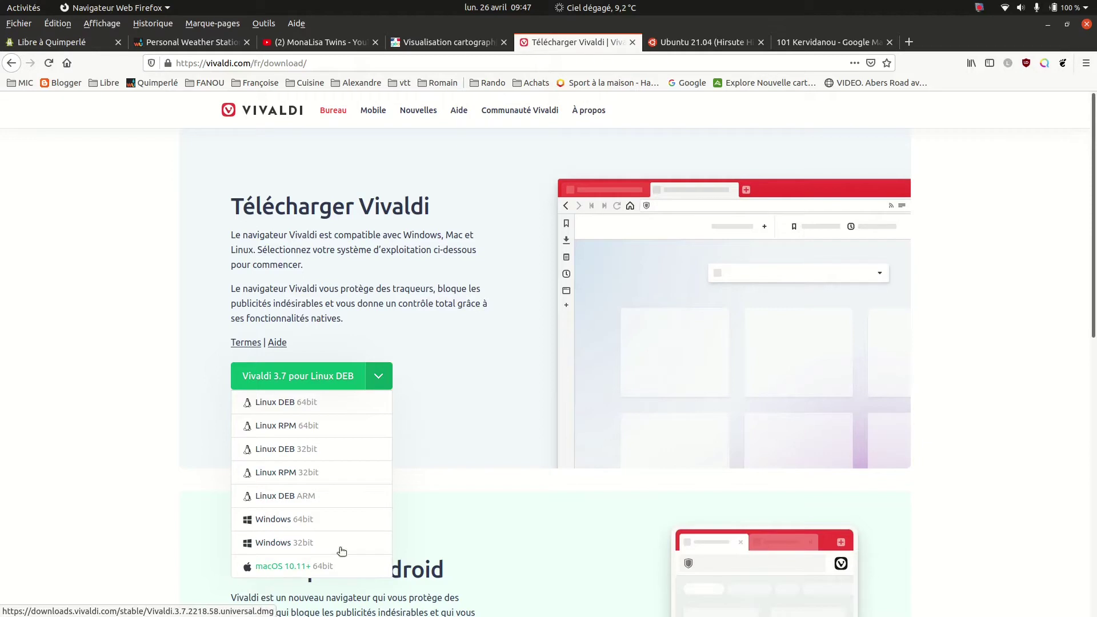
left_click(274, 403)
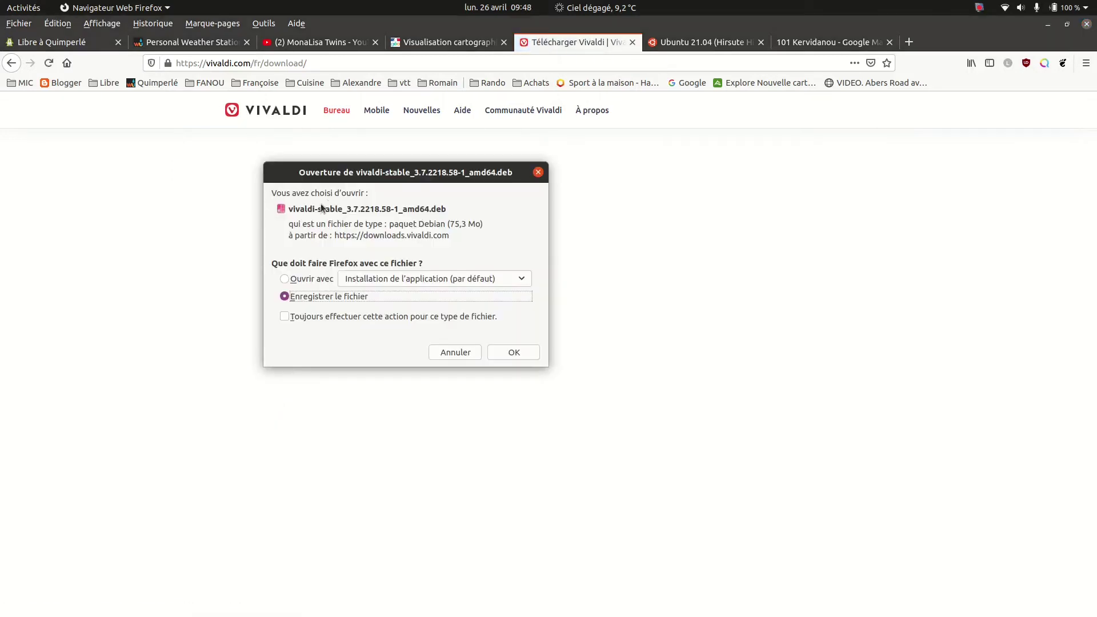
Try to open the Vivaldi package directly with the default application installer, and close Ubuntu Software.
left_click(284, 280)
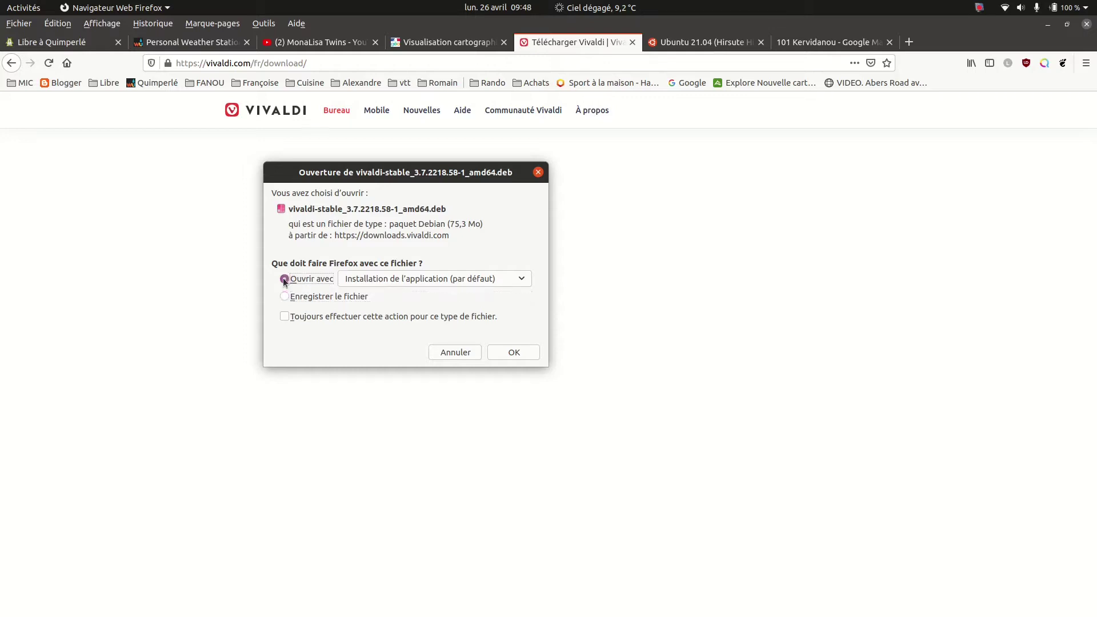
left_click(510, 279)
left_click(489, 296)
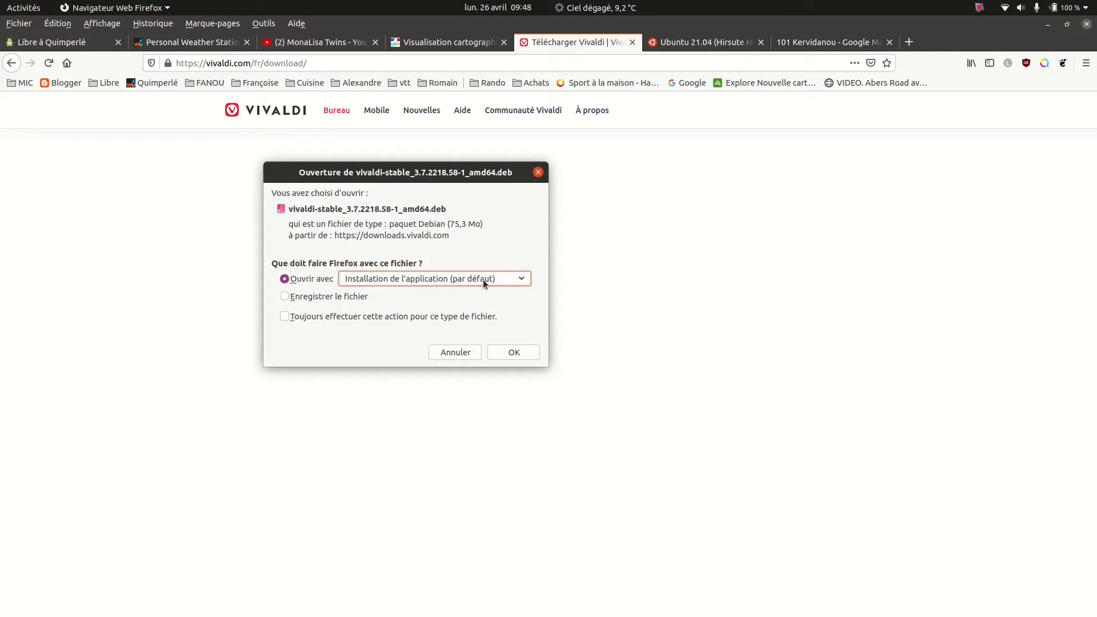
left_click(510, 356)
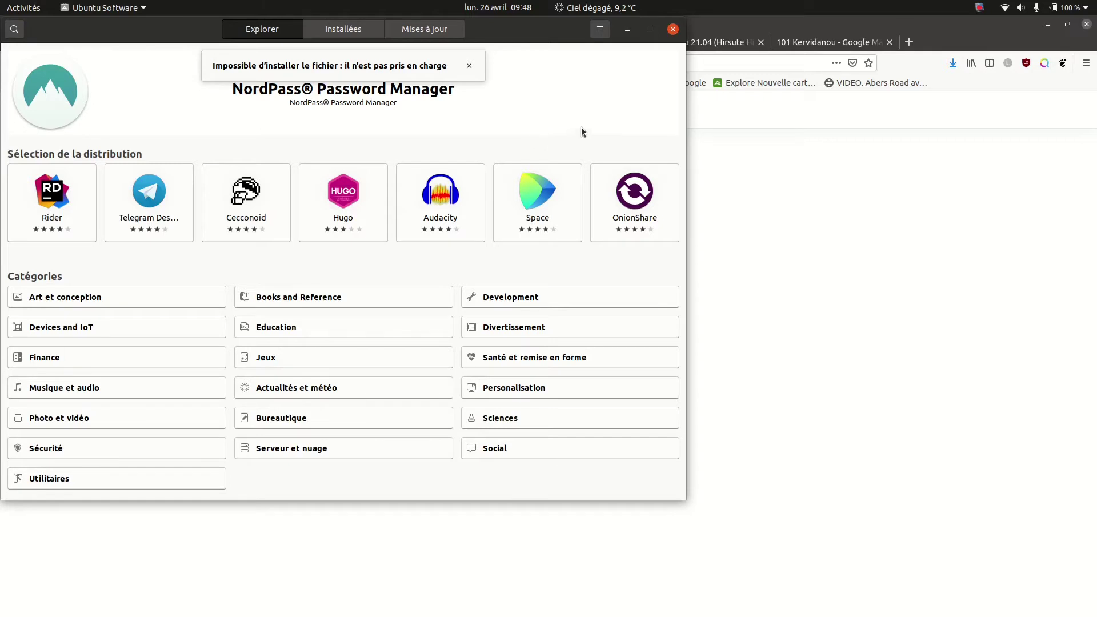
left_click(673, 29)
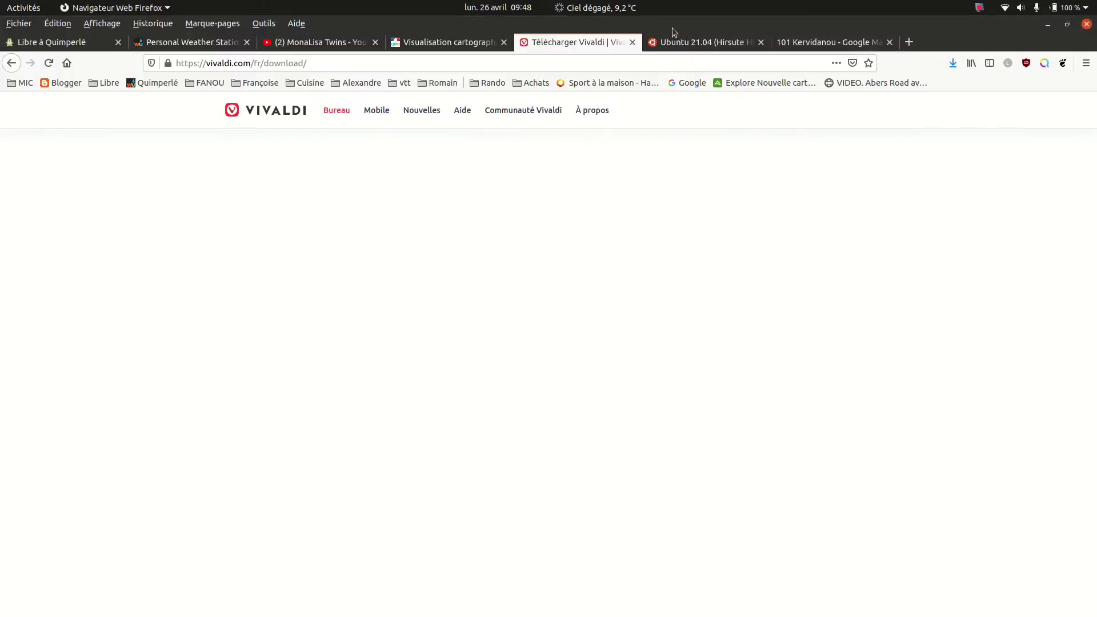
Download the Vivaldi 3.7 Linux DEB package again, saving it as a file instead of opening it.
mouse_move(343, 110)
left_click(344, 149)
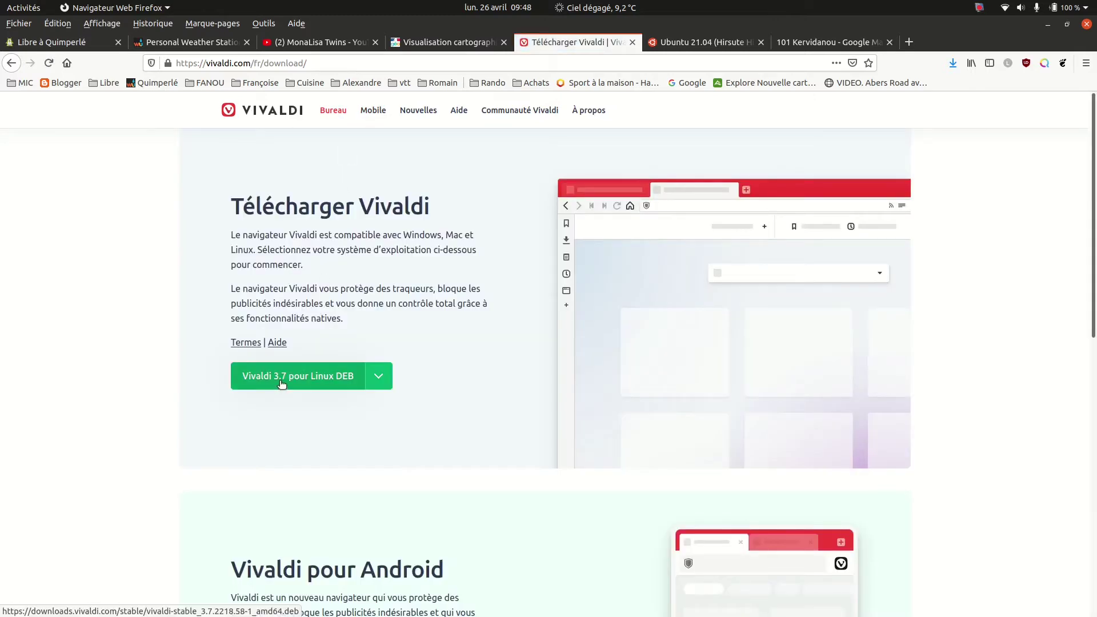
left_click(281, 381)
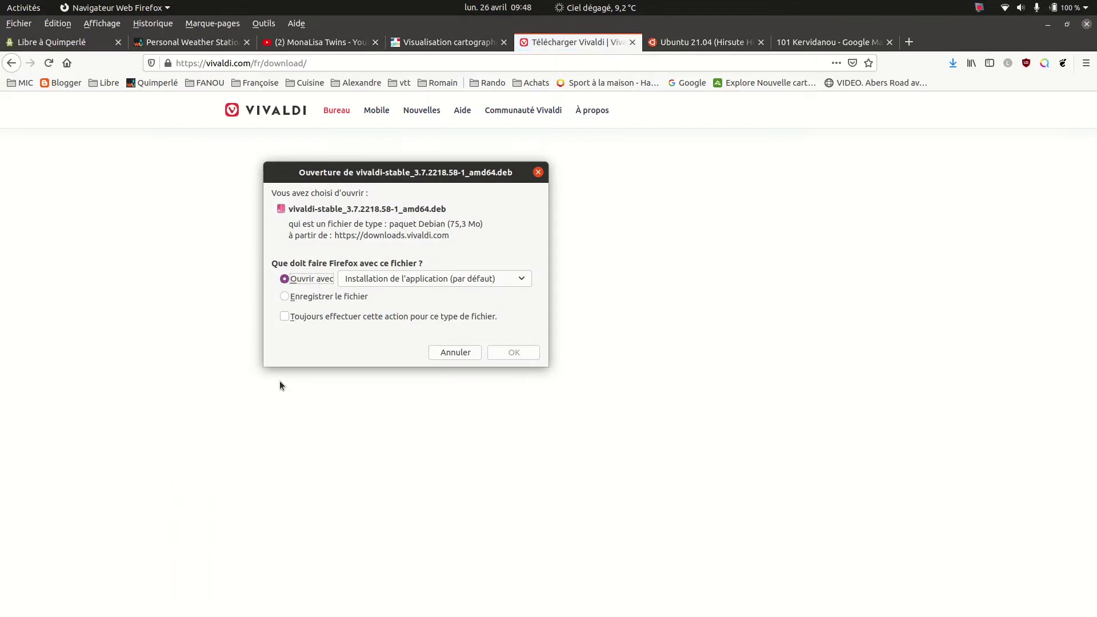
left_click(284, 297)
left_click(510, 352)
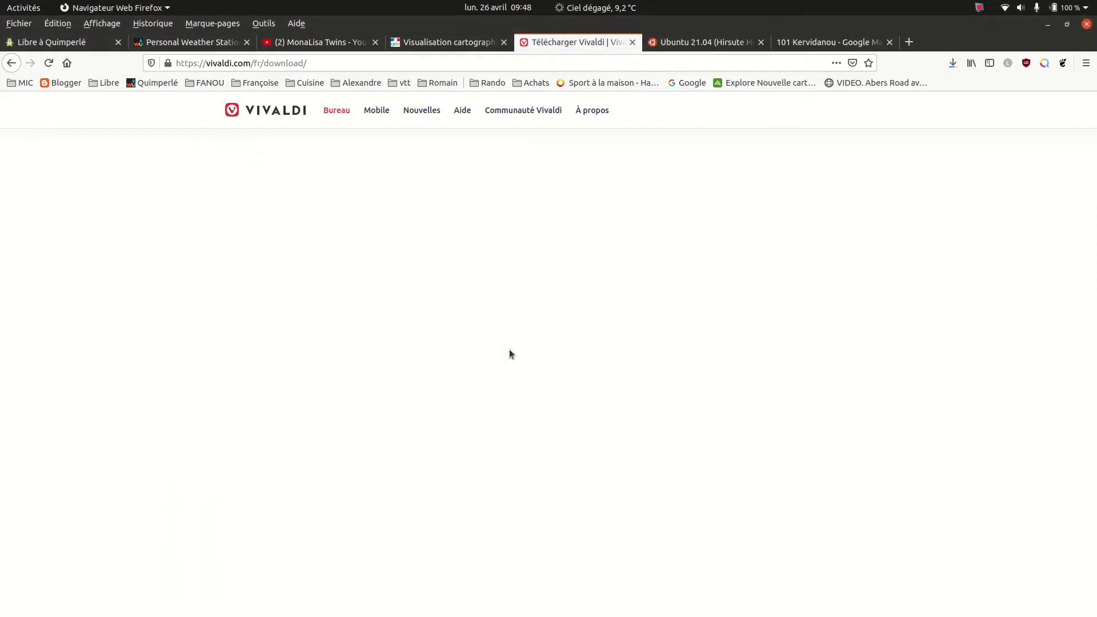
Open the saved vivaldi-stable_3.7.2218.58-1_amd64.deb from its folder in Ubuntu Software to view its details, and close both windows.
left_click(954, 63)
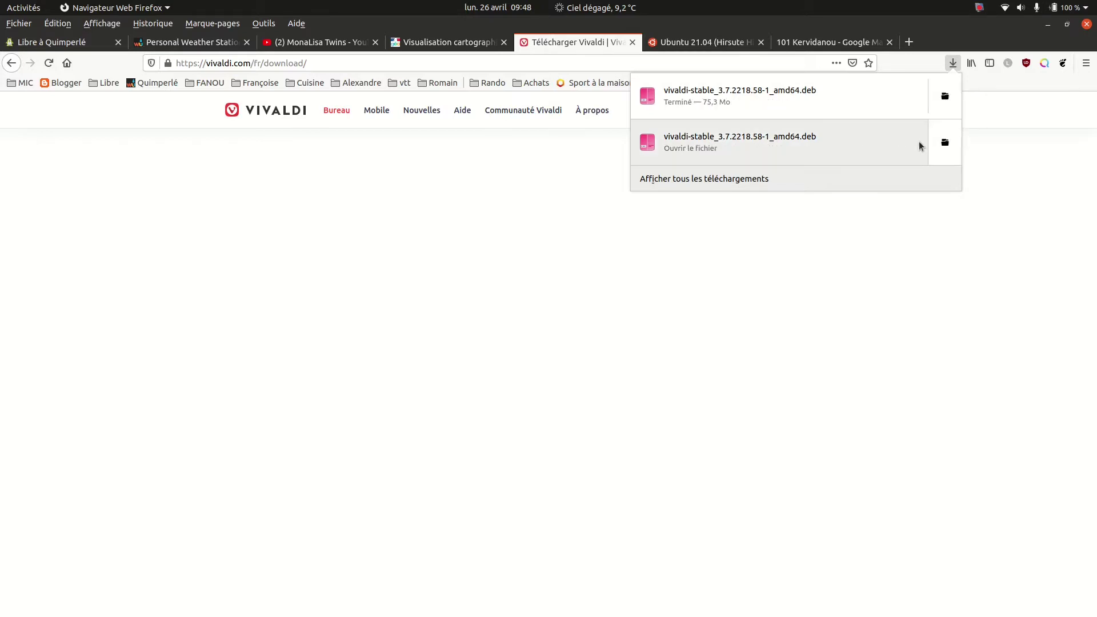
left_click(947, 97)
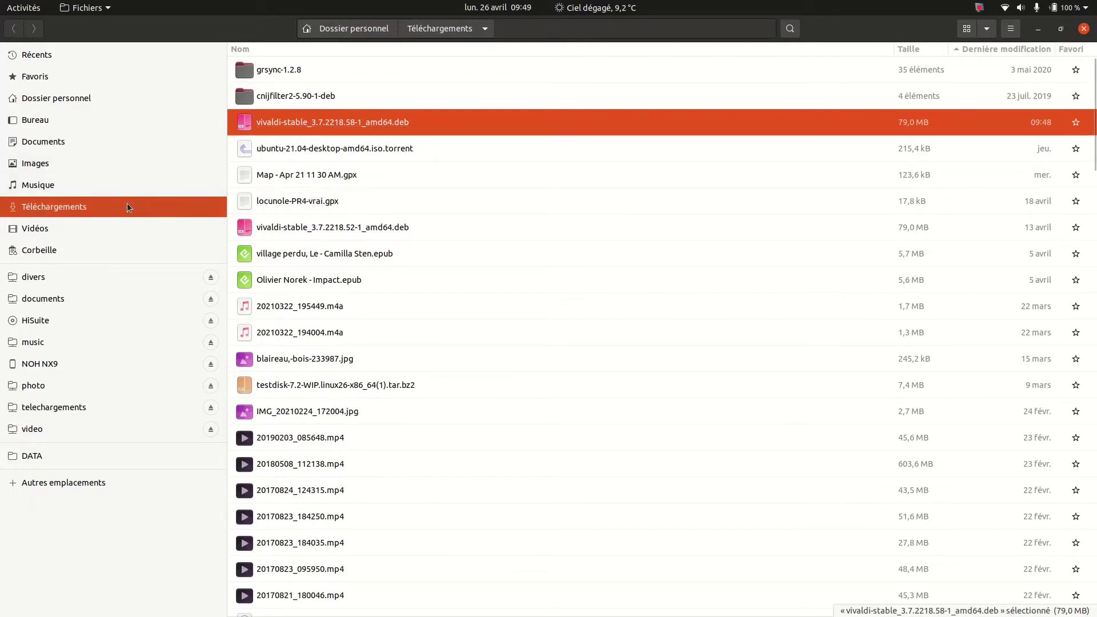
double_click(296, 123)
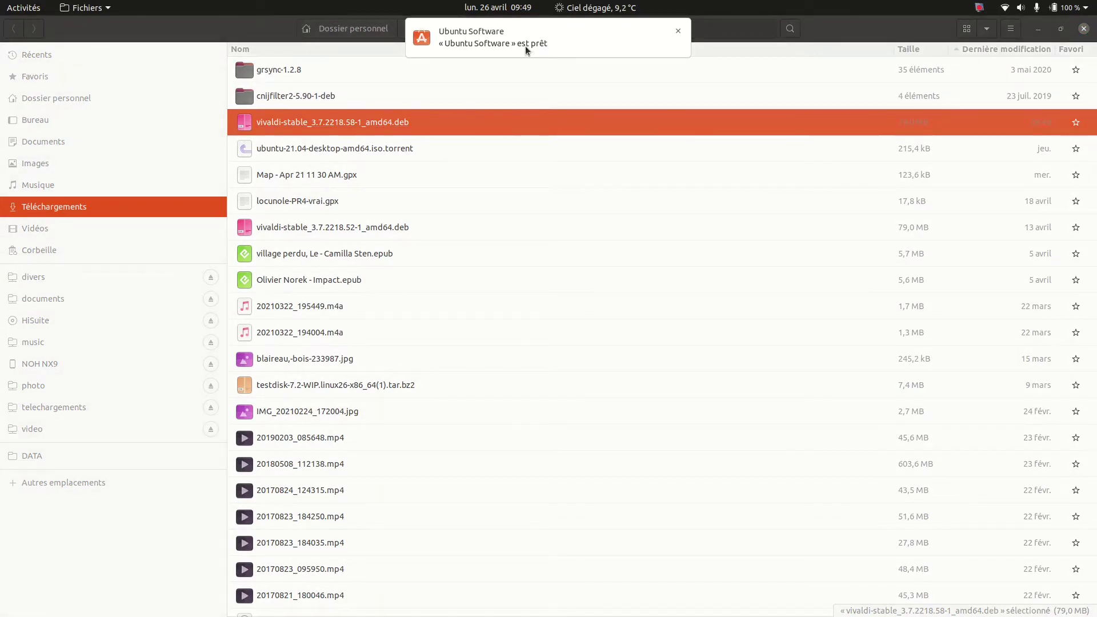
left_click(525, 46)
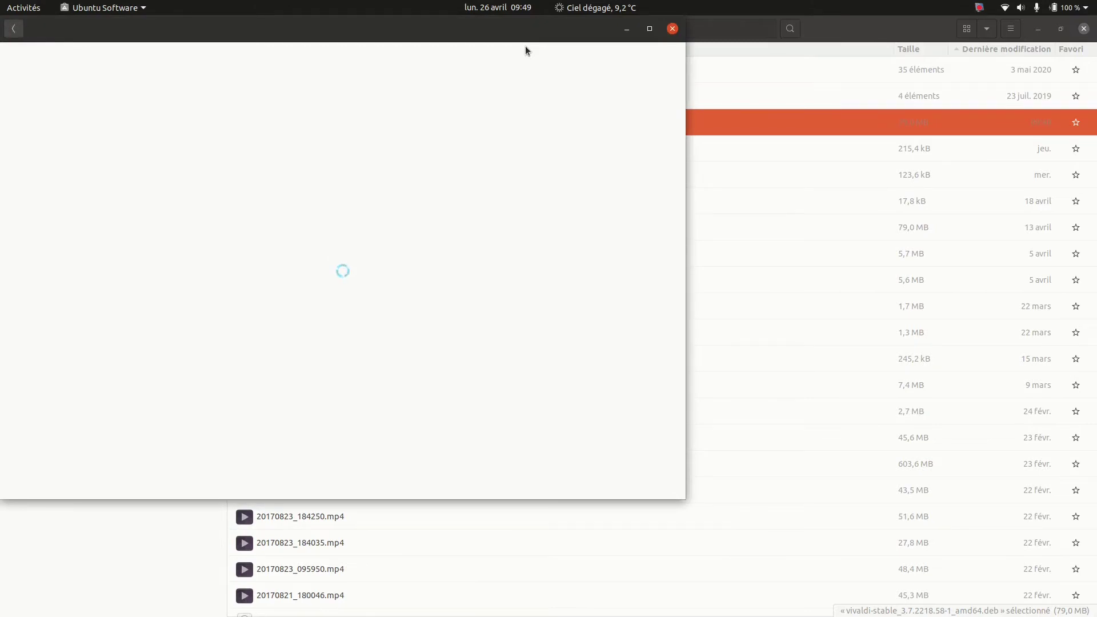
left_click_drag(450, 32, 533, 271)
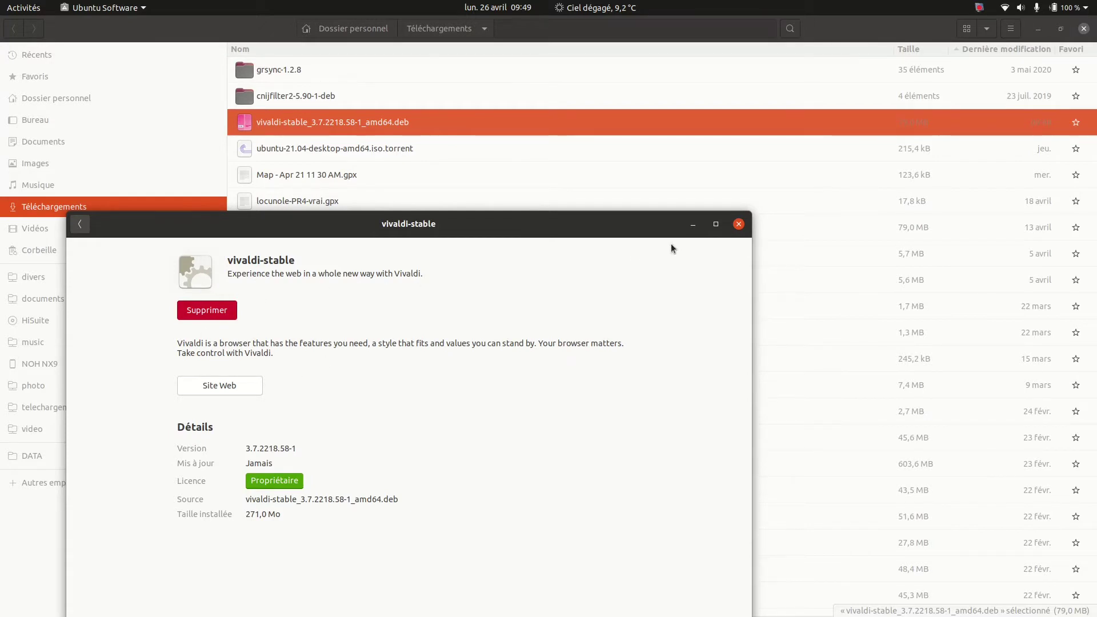
left_click(738, 223)
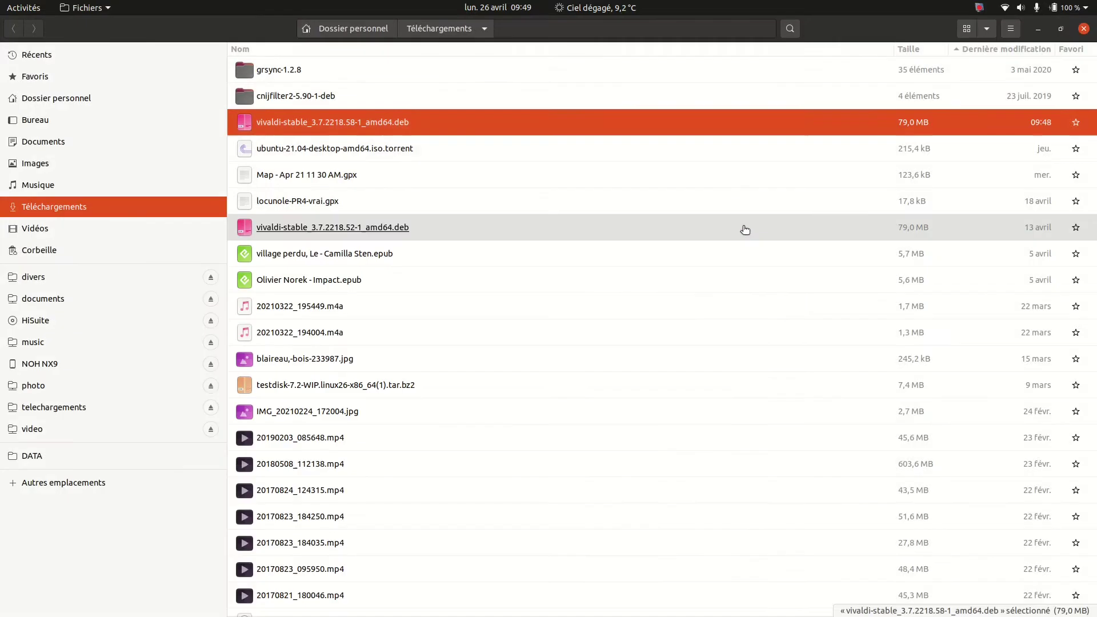
left_click(1085, 33)
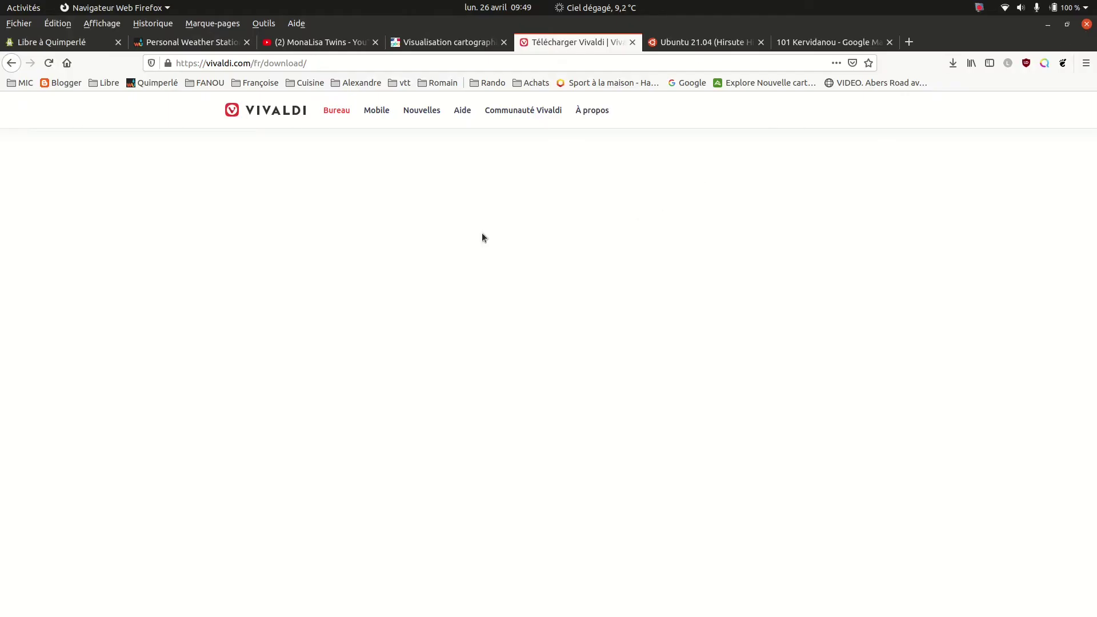
Switch to Oracle VM VirtualBox to view the list of Ubuntu virtual machines, and close it.
mouse_move(2, 250)
left_click(13, 222)
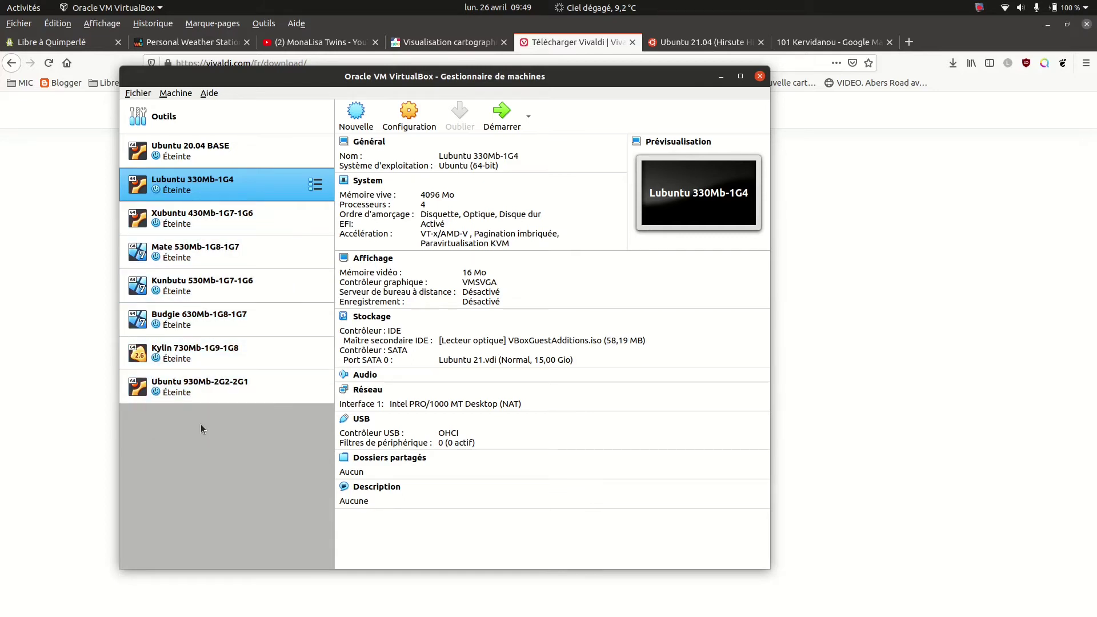
left_click(760, 76)
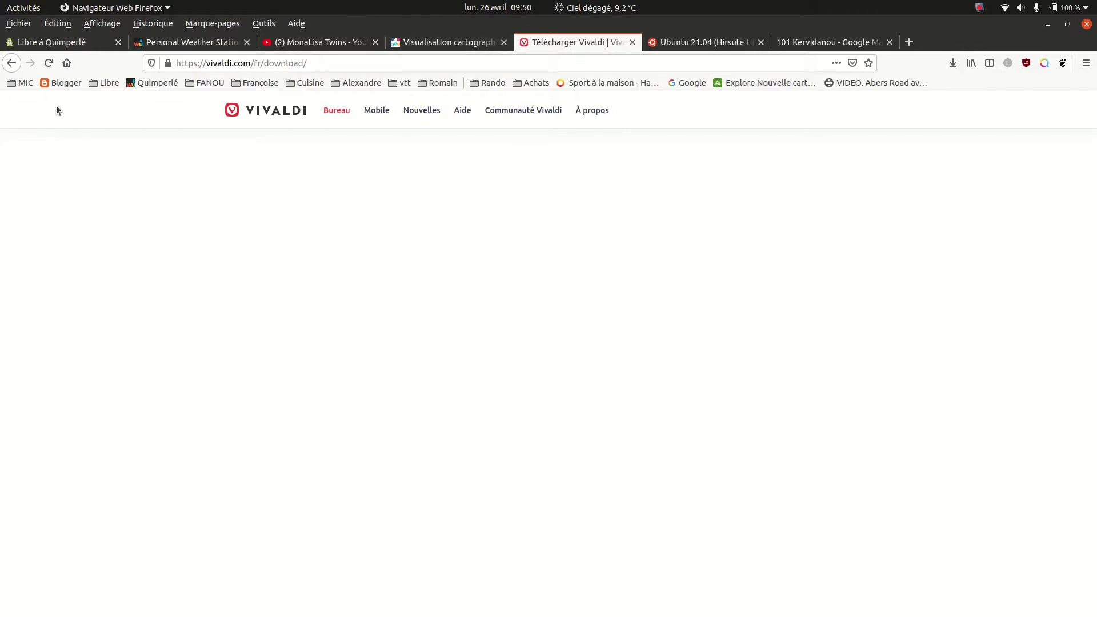
Return the Vivaldi site to its home page and show the Géoportail map of Quimperlé.
left_click(11, 63)
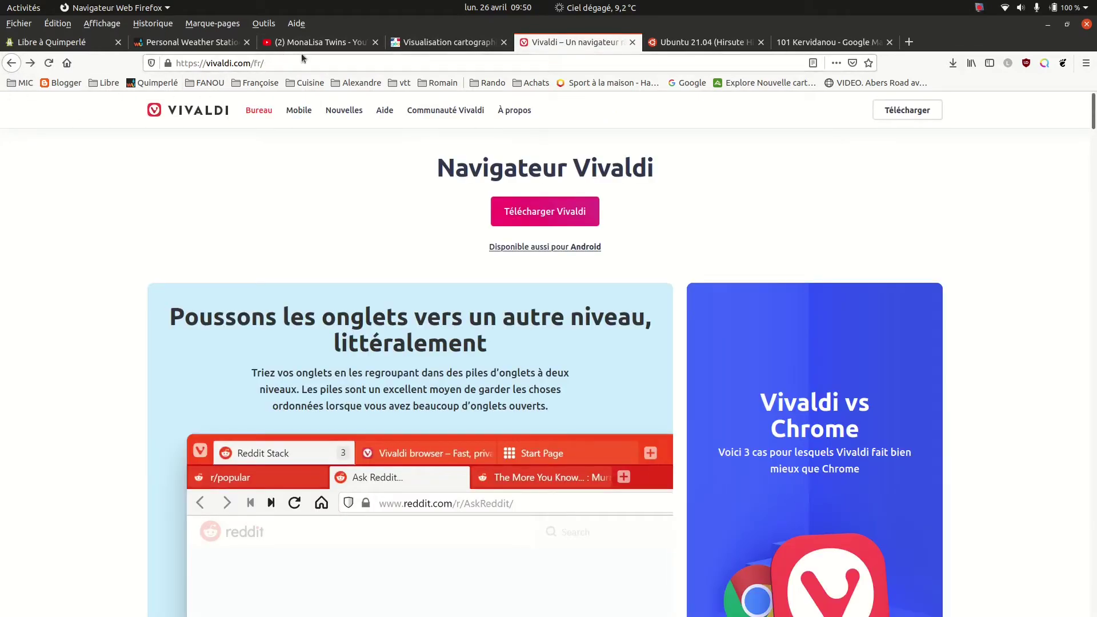
left_click(411, 42)
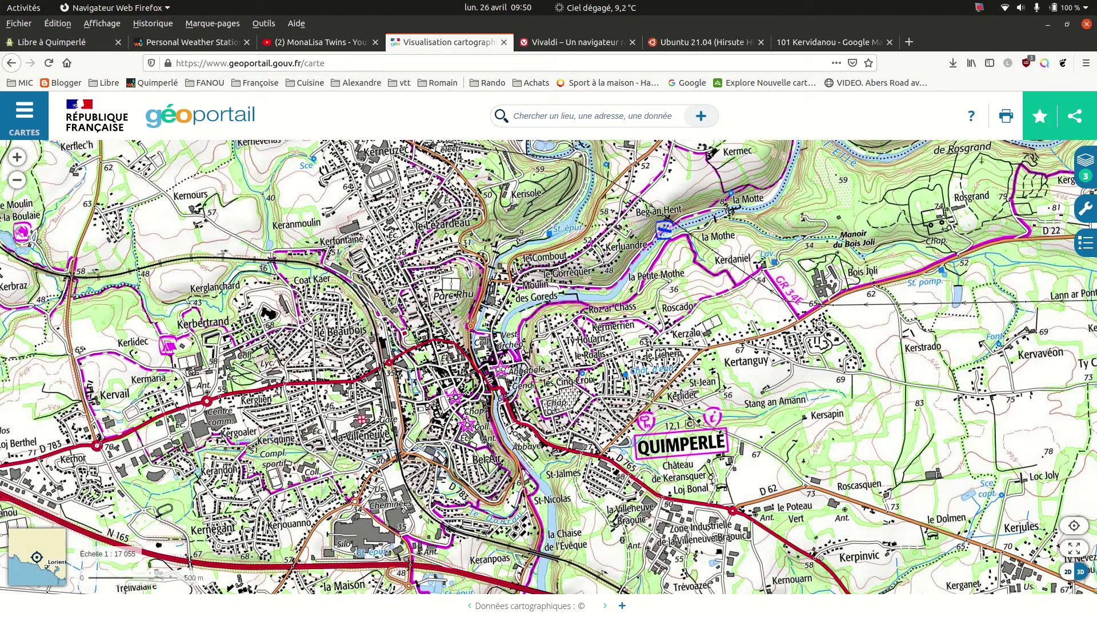
Play the Sunshine Superman video from the MonaLisa Twins YouTube channel, and go back to the channel's video list.
left_click(304, 43)
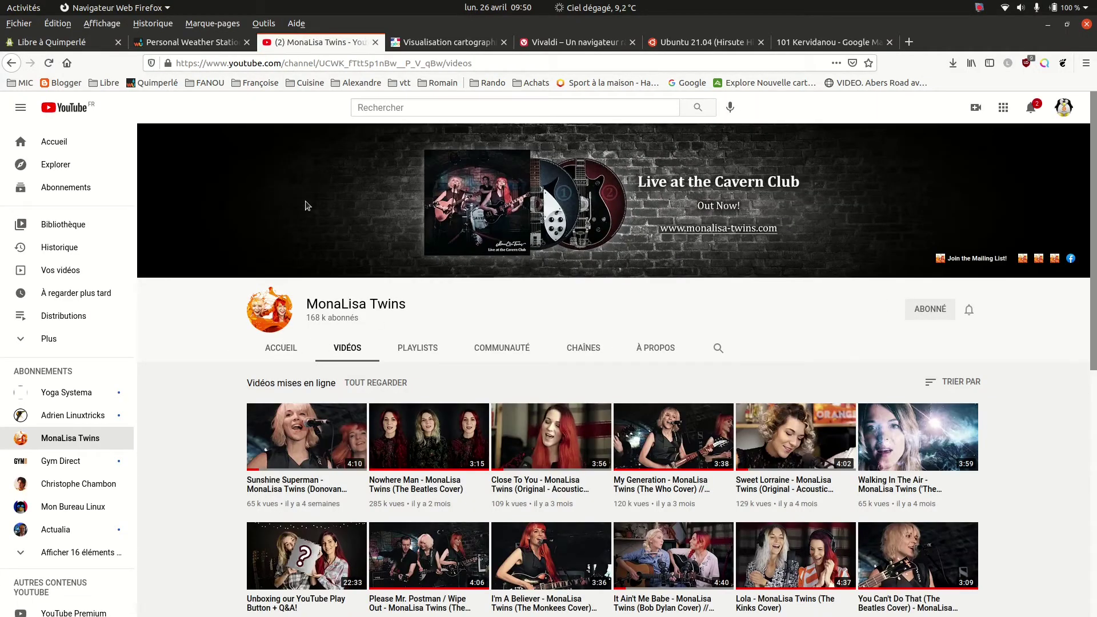
left_click(294, 459)
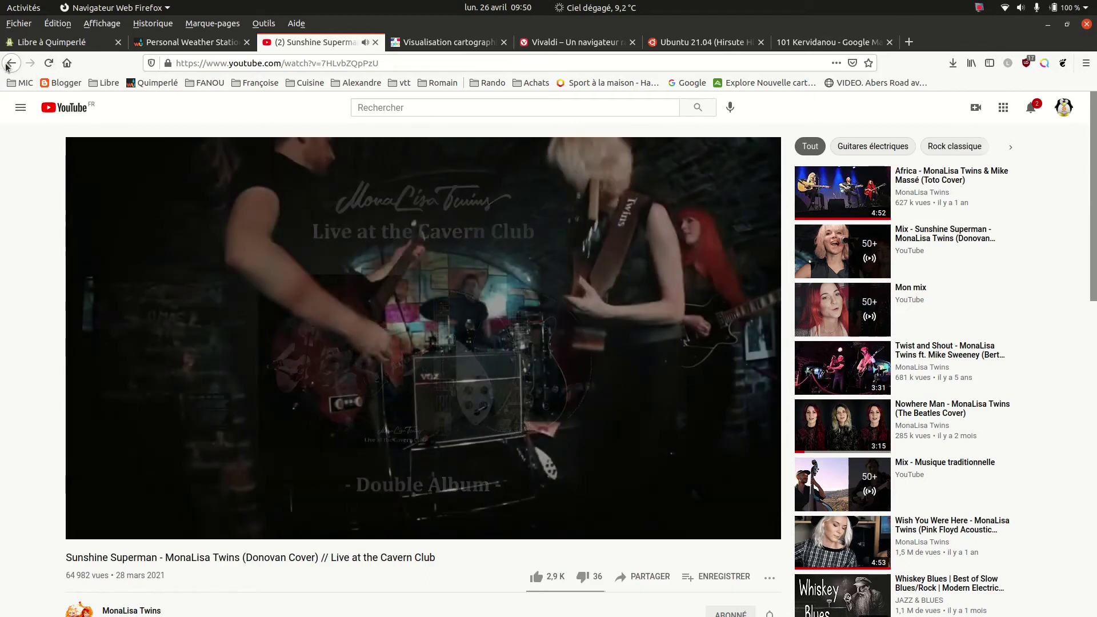
key("alt+Left")
View the Libre à Quimperlé blog and the Weather Underground personal weather station page.
left_click(170, 46)
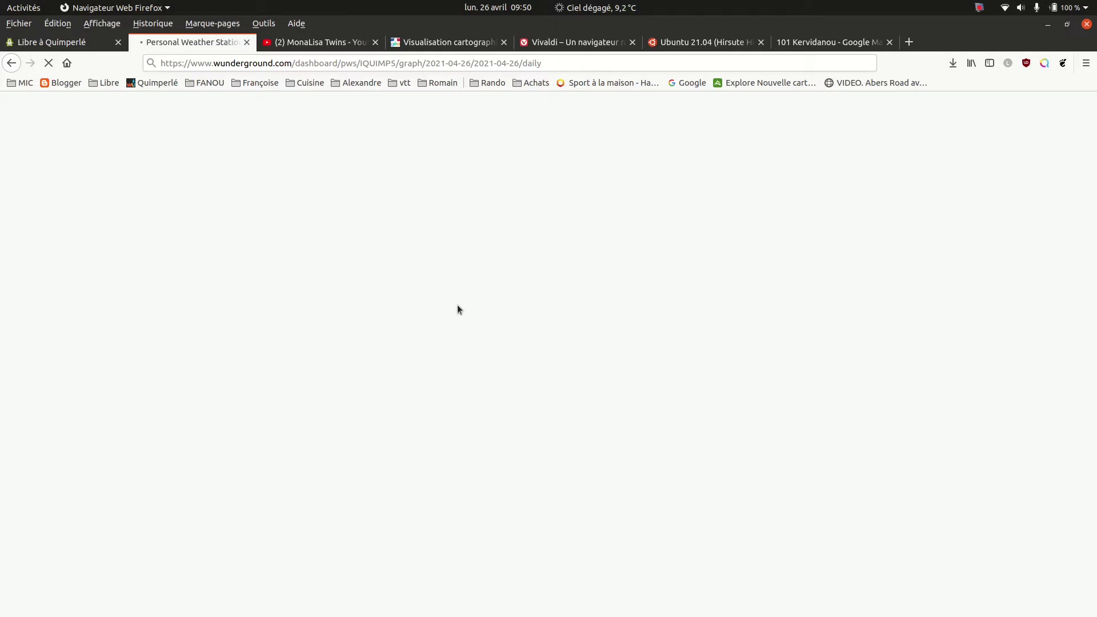
key("ctrl+Page_Up")
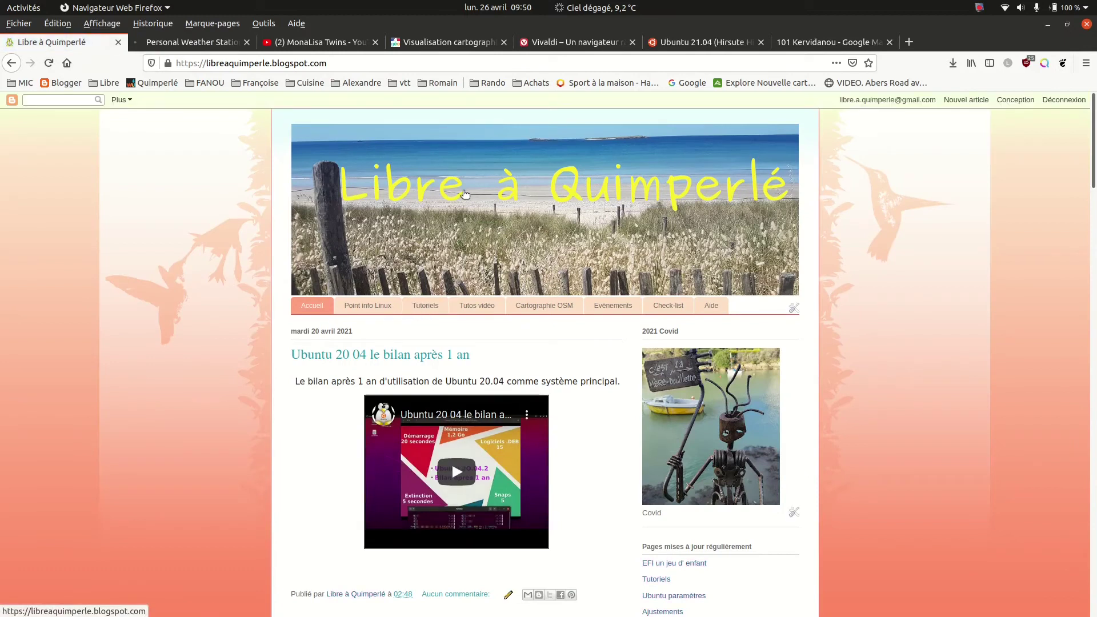
left_click(206, 43)
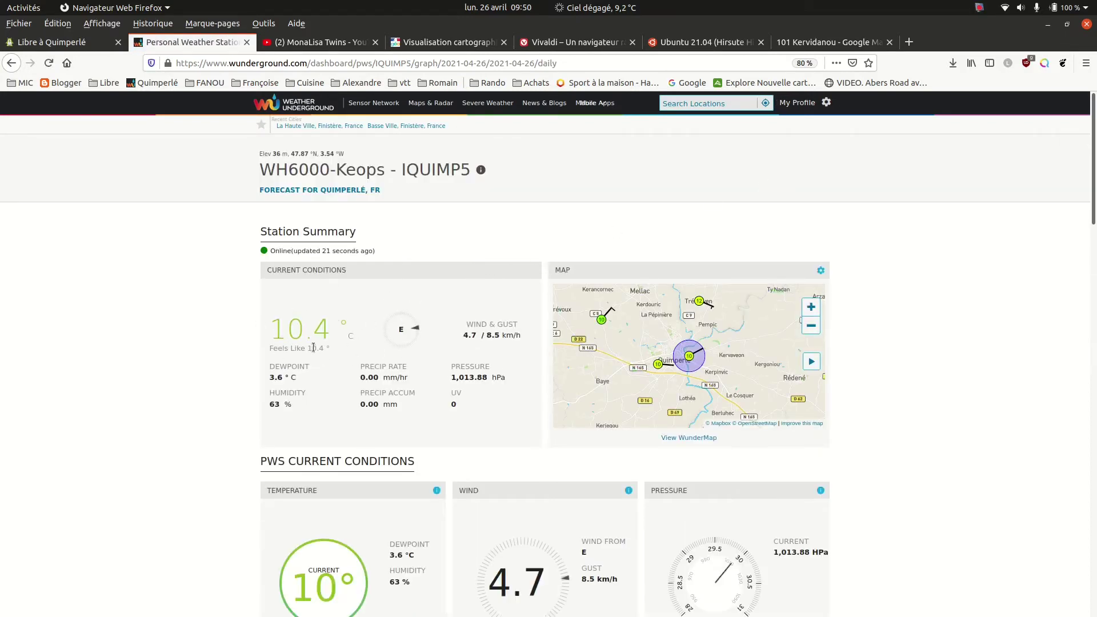
Switch the weather page's temperature unit to °F and back to °C.
left_click(826, 102)
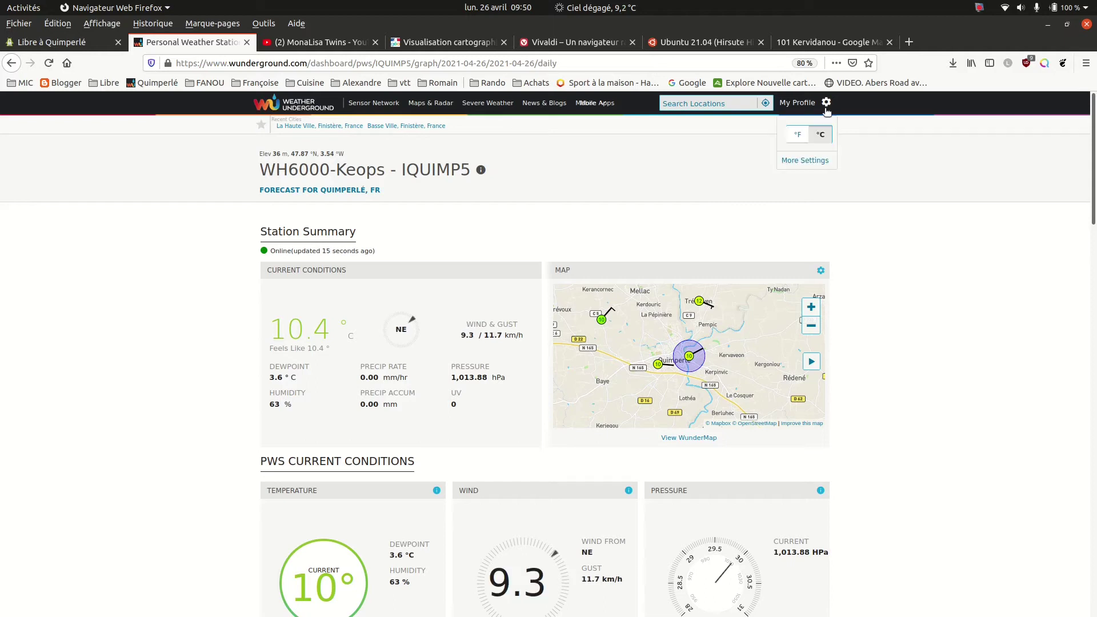
left_click(795, 140)
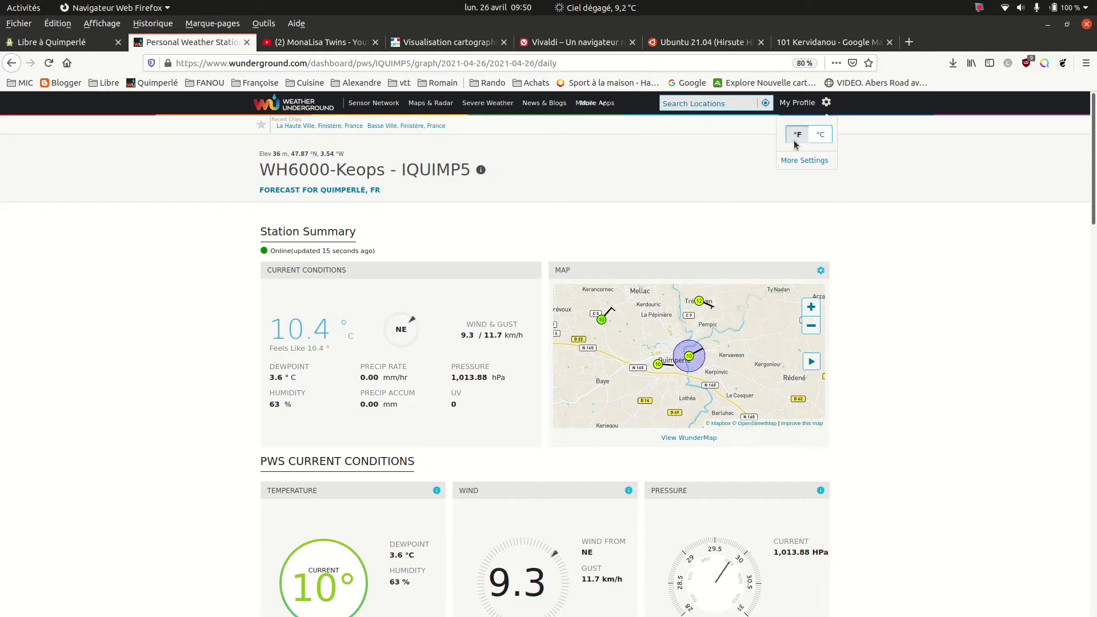
left_click(828, 102)
left_click(823, 139)
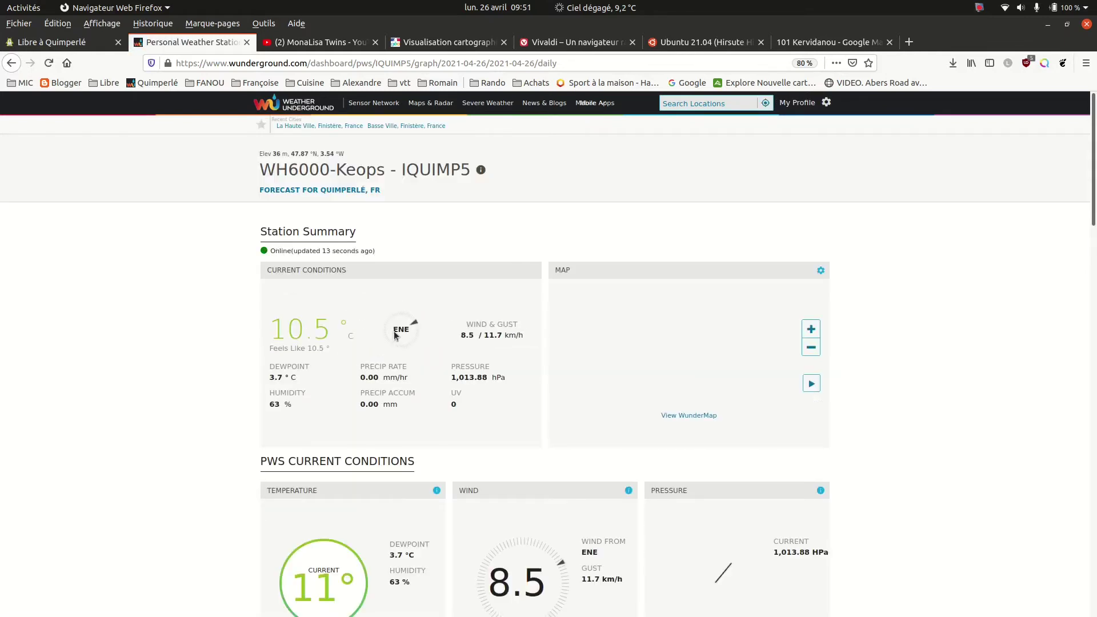
Show the weather station's history for April 2021 in monthly mode and examine its summary and graphs.
scroll(495, 370, "down", 8)
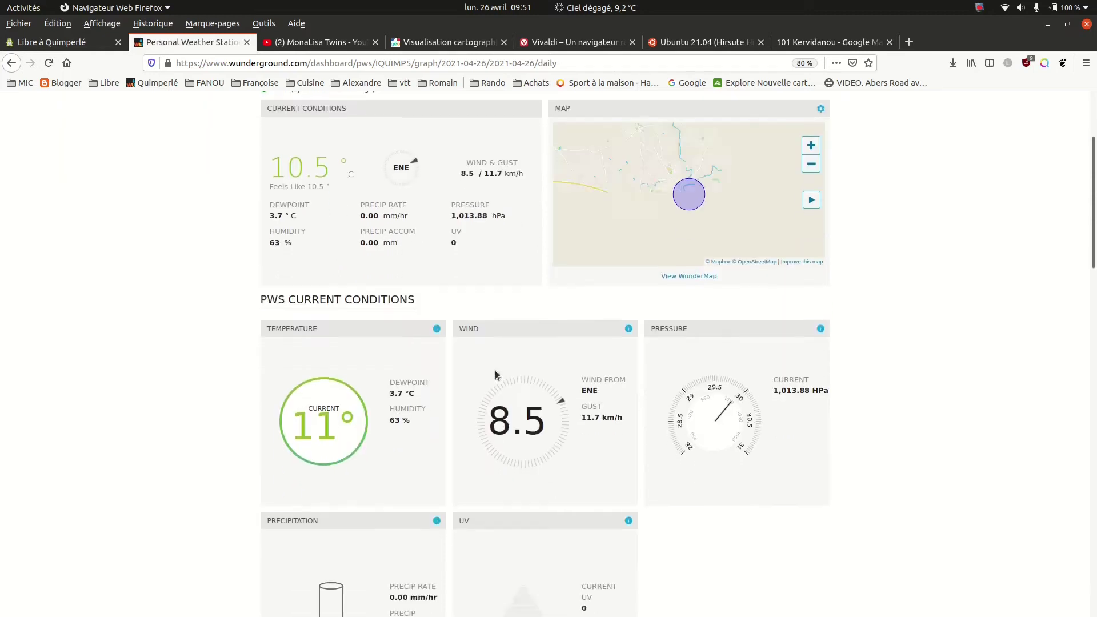
scroll(495, 375, "down", 6)
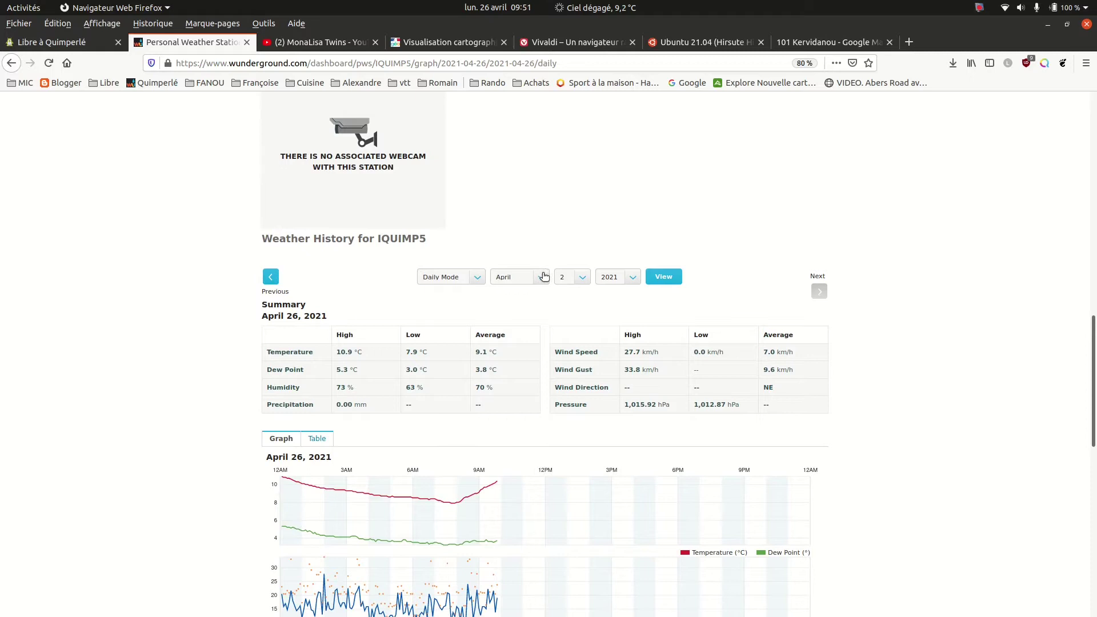
left_click(474, 277)
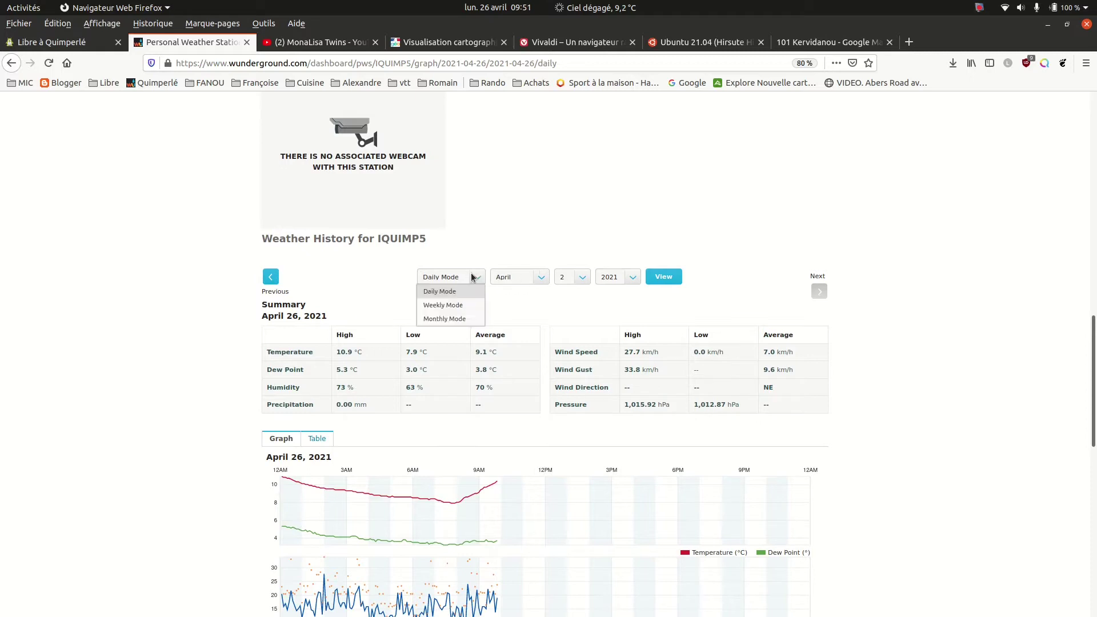
left_click(450, 320)
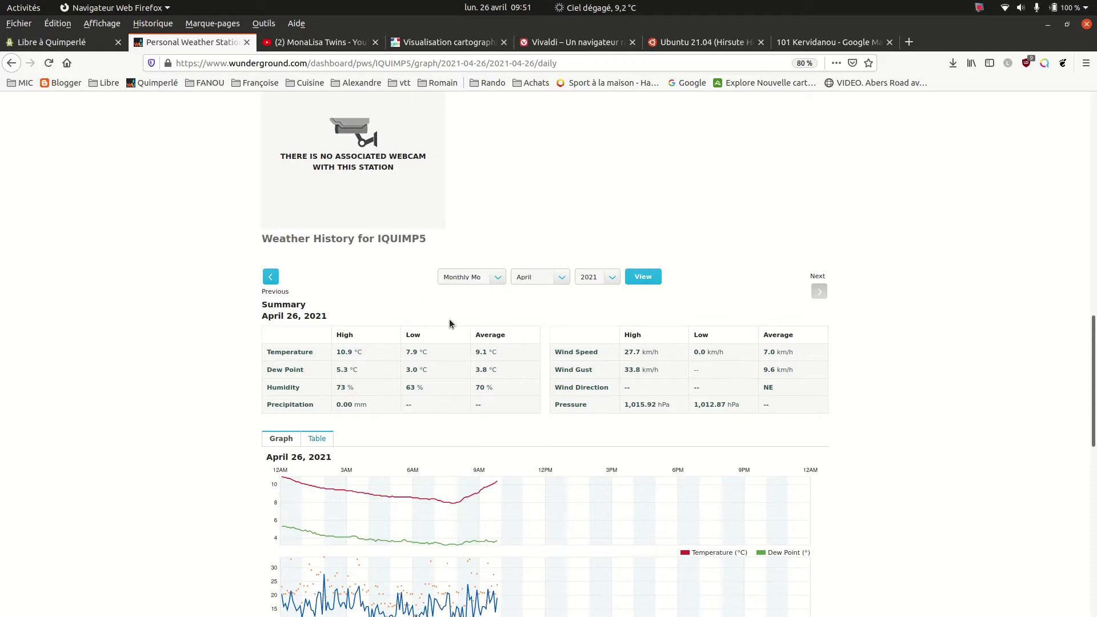
left_click(643, 279)
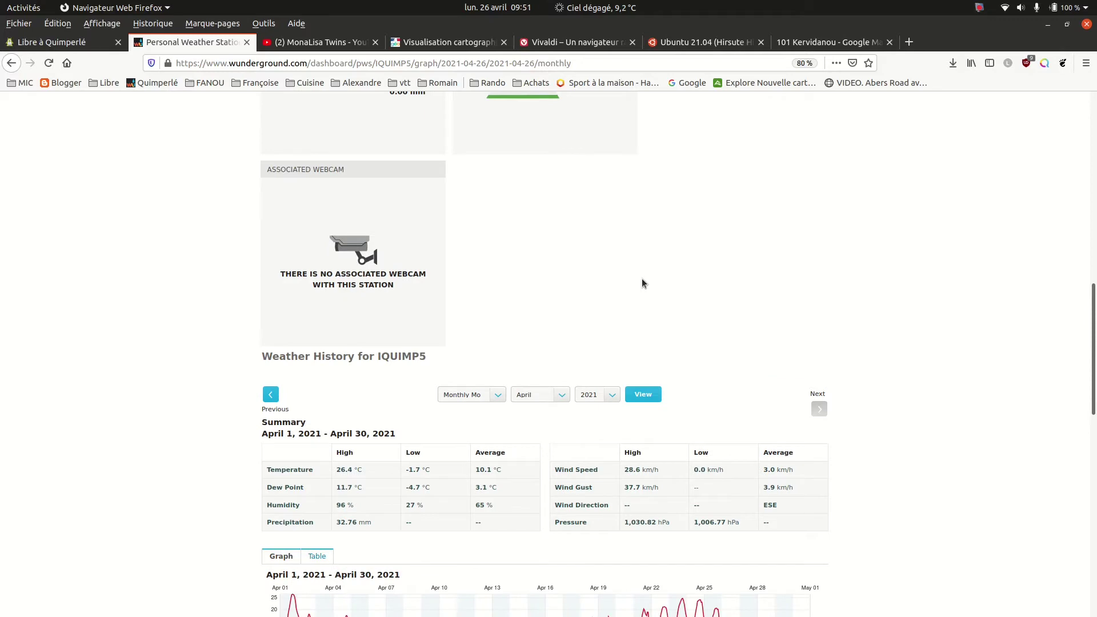
scroll(642, 279, "down", 8)
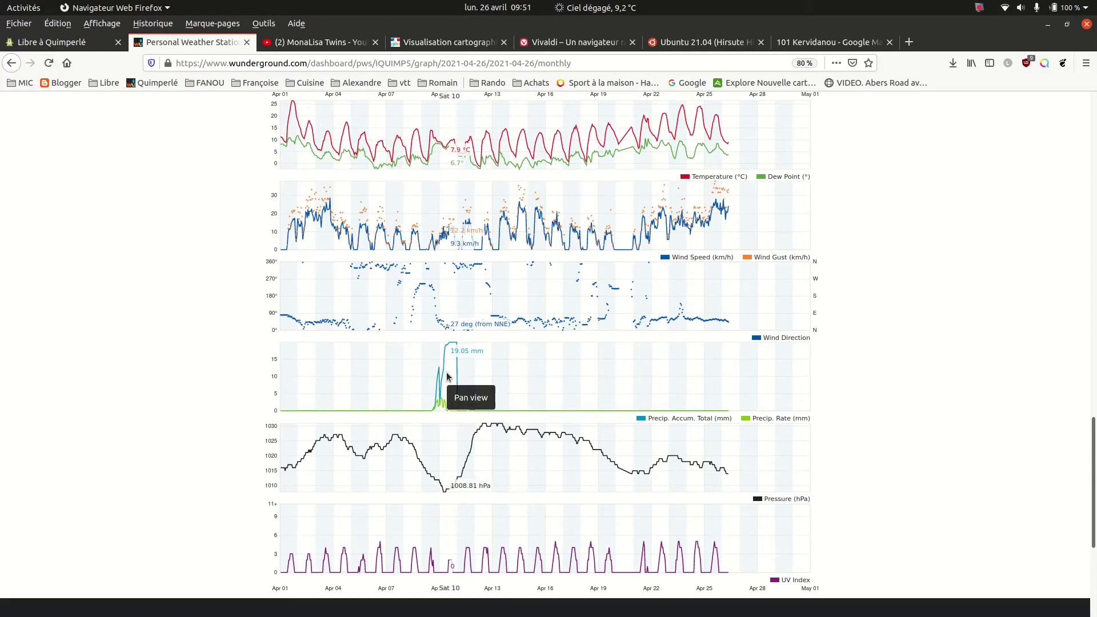
scroll(447, 377, "up", 5)
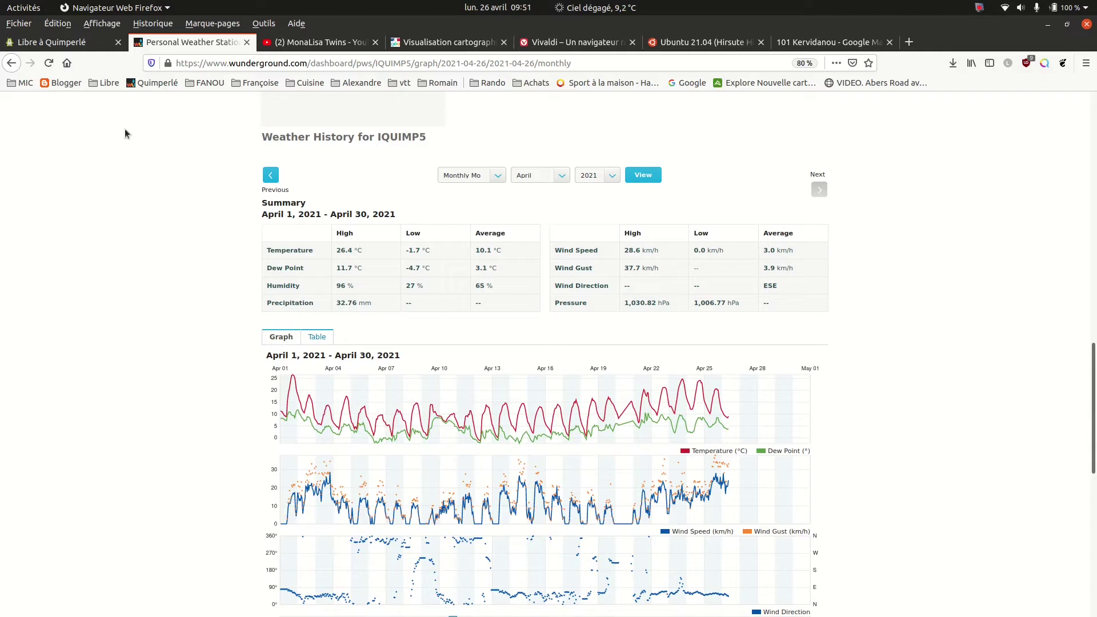
View the Libre à Quimperlé blog and the Google Maps Street View page, and open the Firefox preferences.
left_click(56, 43)
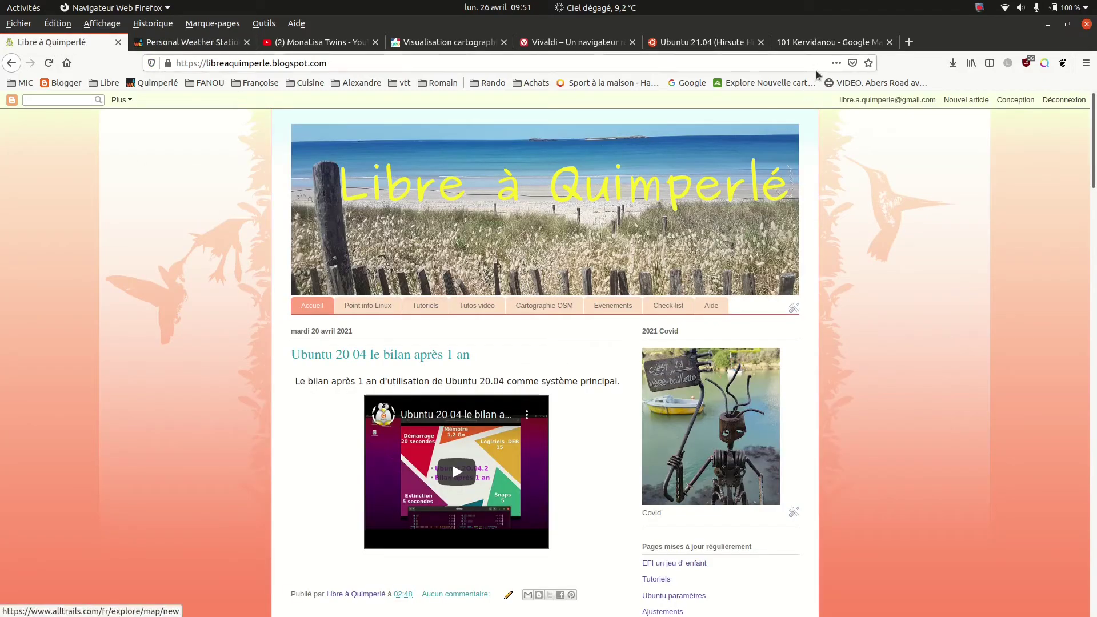
left_click(819, 45)
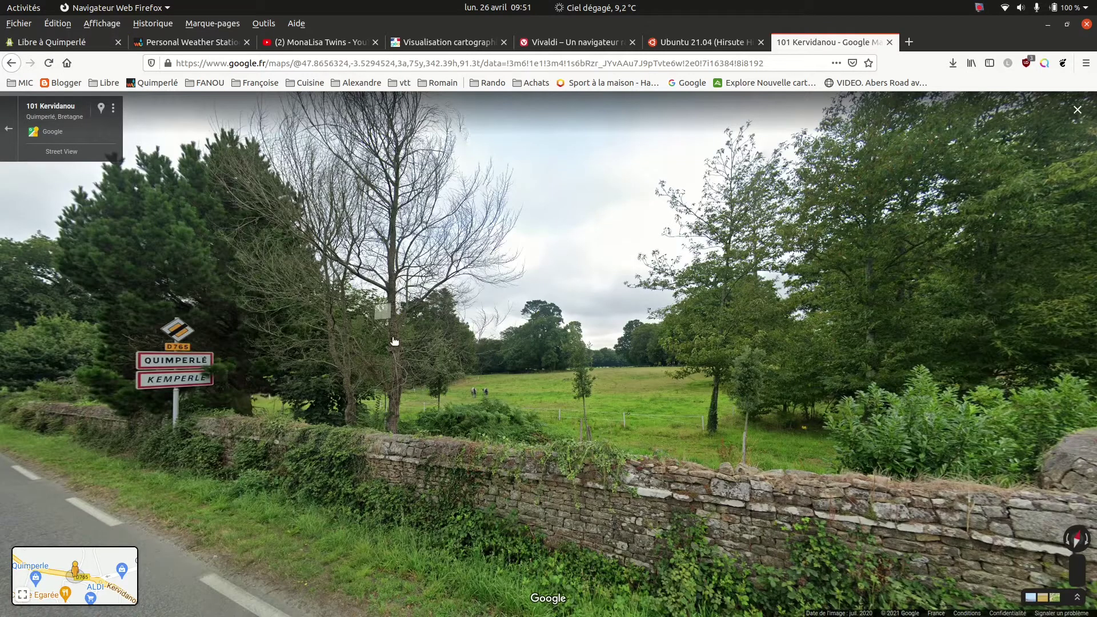
left_click(1086, 64)
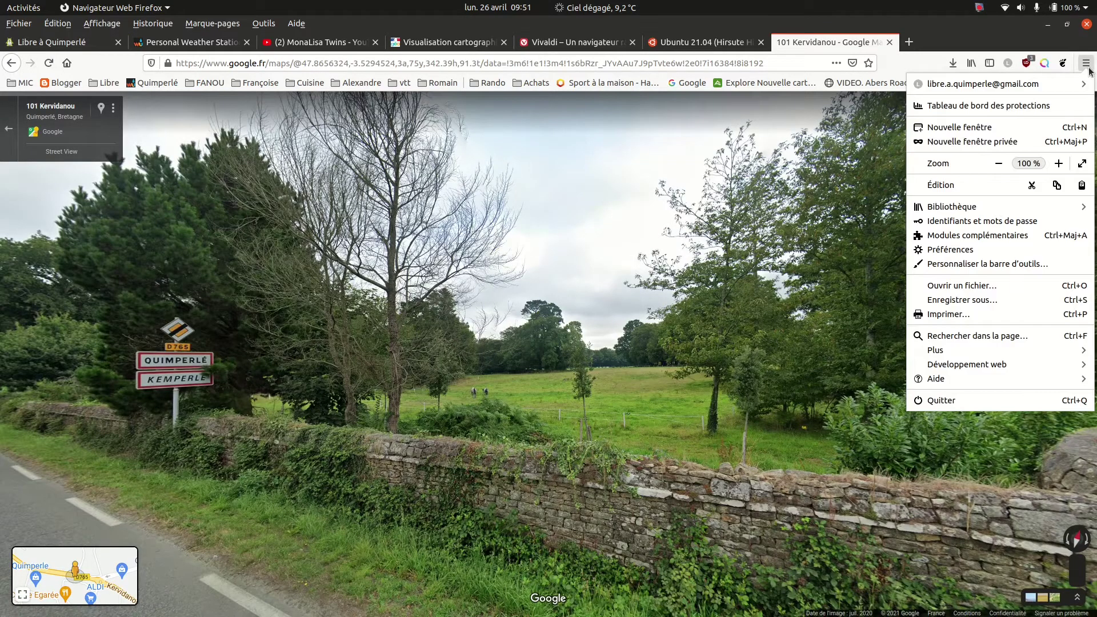
left_click(959, 249)
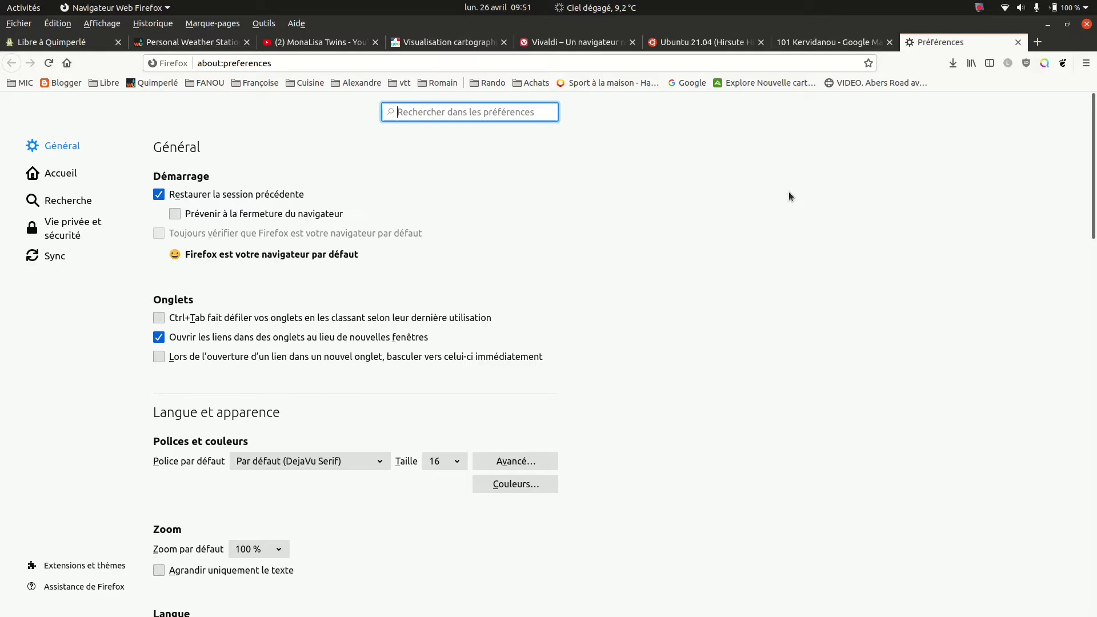
View the installed extensions in the add-ons manager, and close both the add-ons and preferences pages.
left_click(1086, 64)
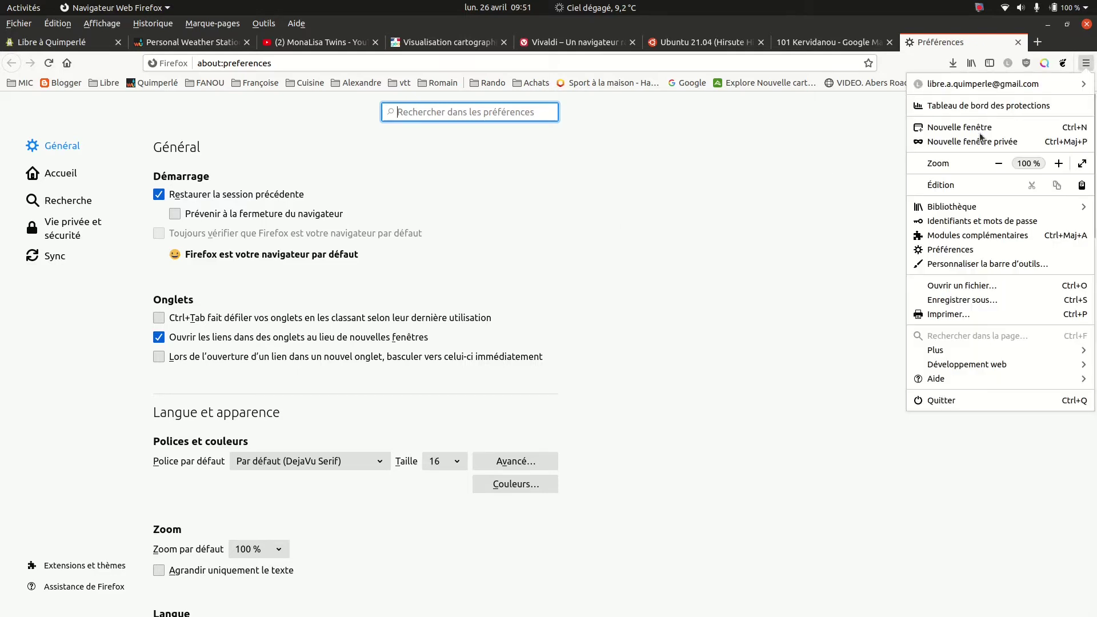
left_click(947, 236)
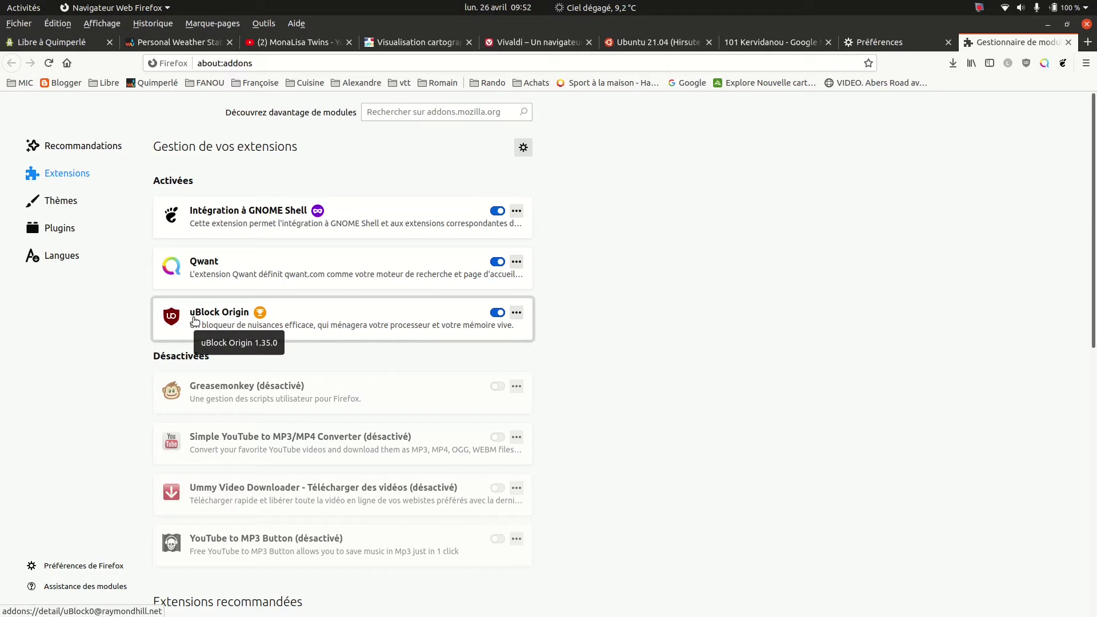
left_click(1069, 42)
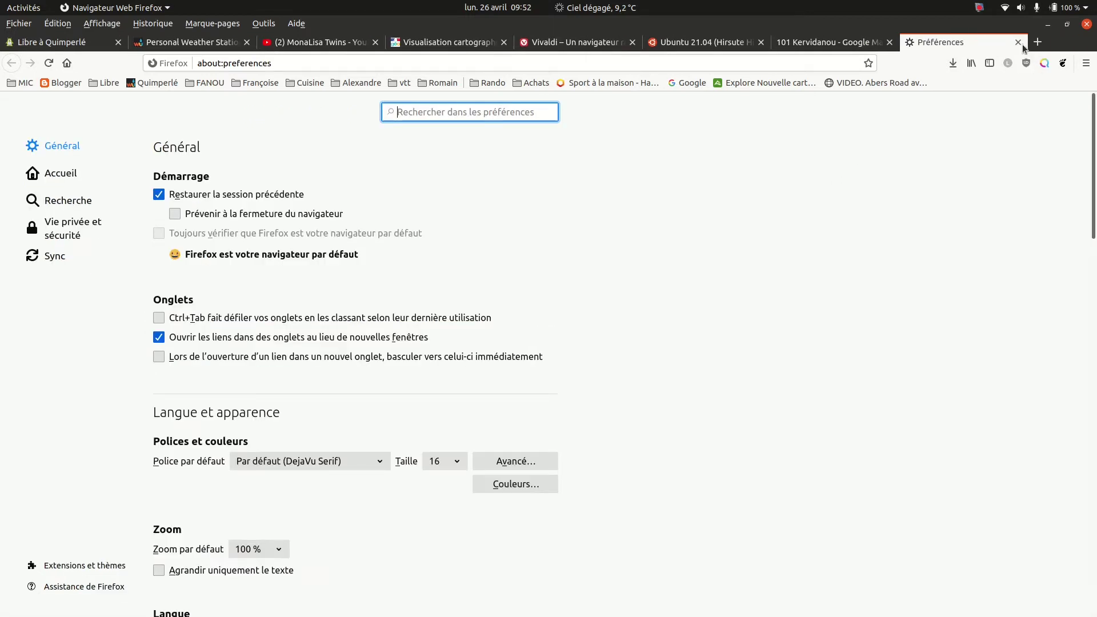
left_click(1017, 42)
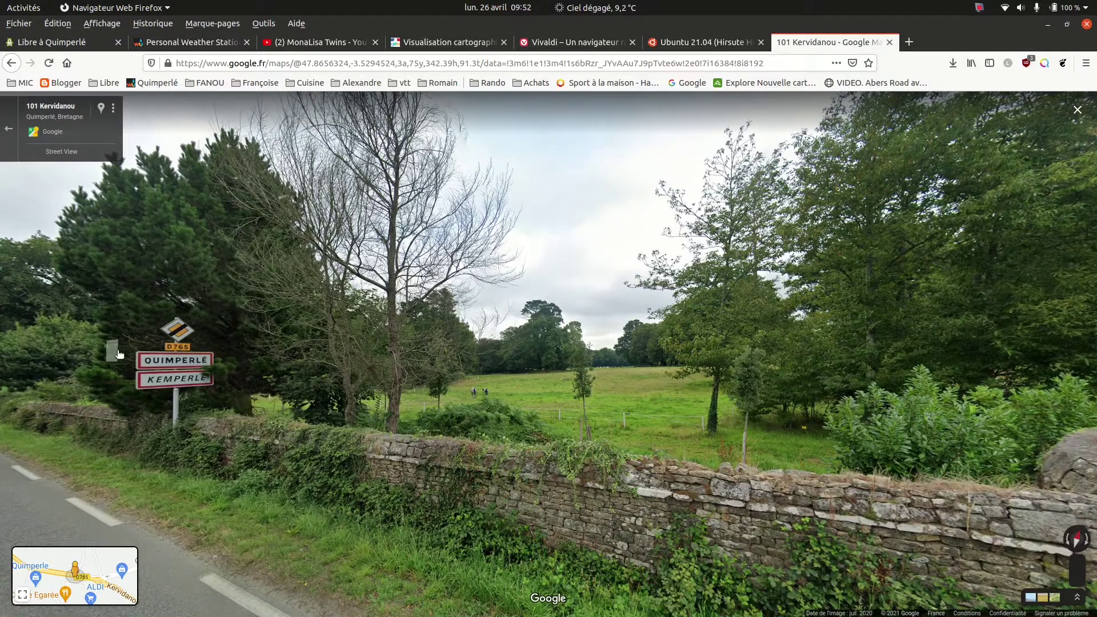
Bring up the Terminal's resource monitor over Firefox to check memory use, and close the Firefox window.
mouse_move(3, 306)
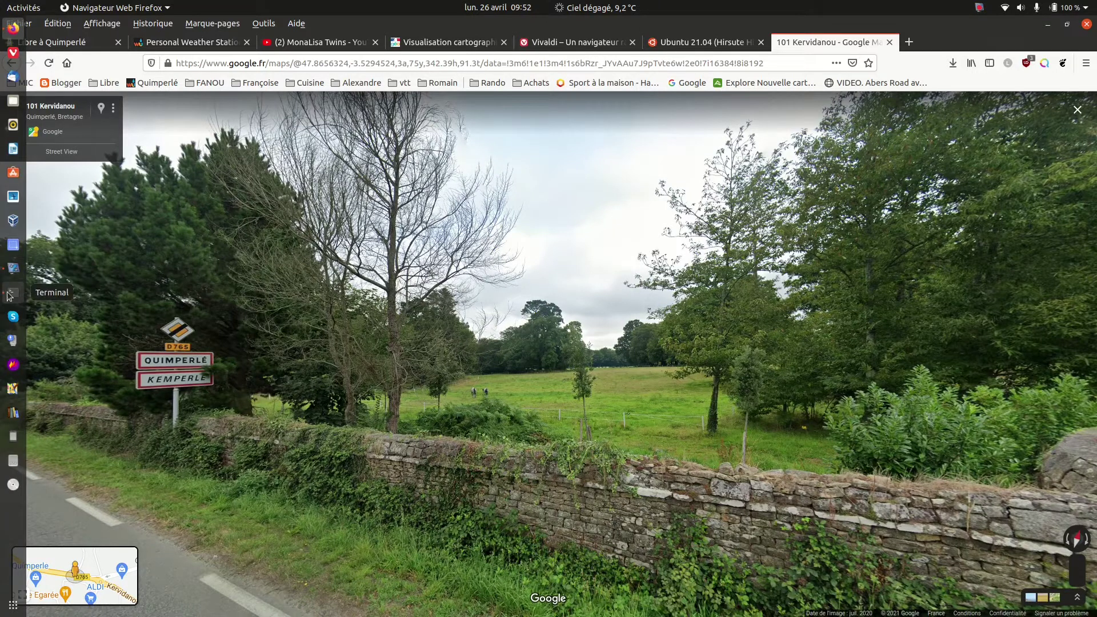
left_click(11, 293)
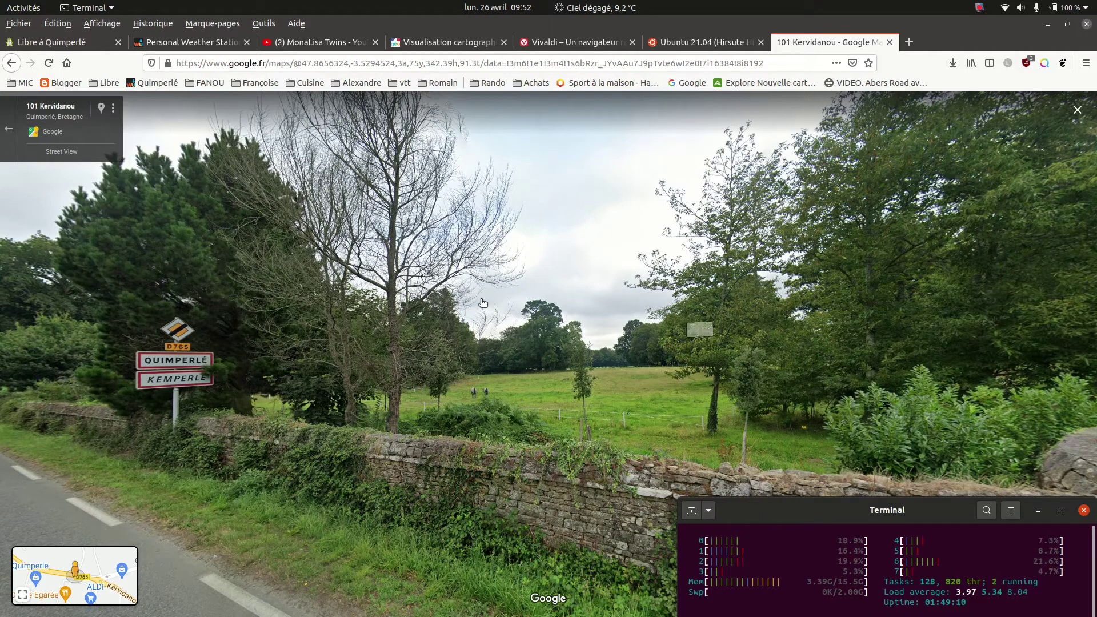
mouse_move(2, 248)
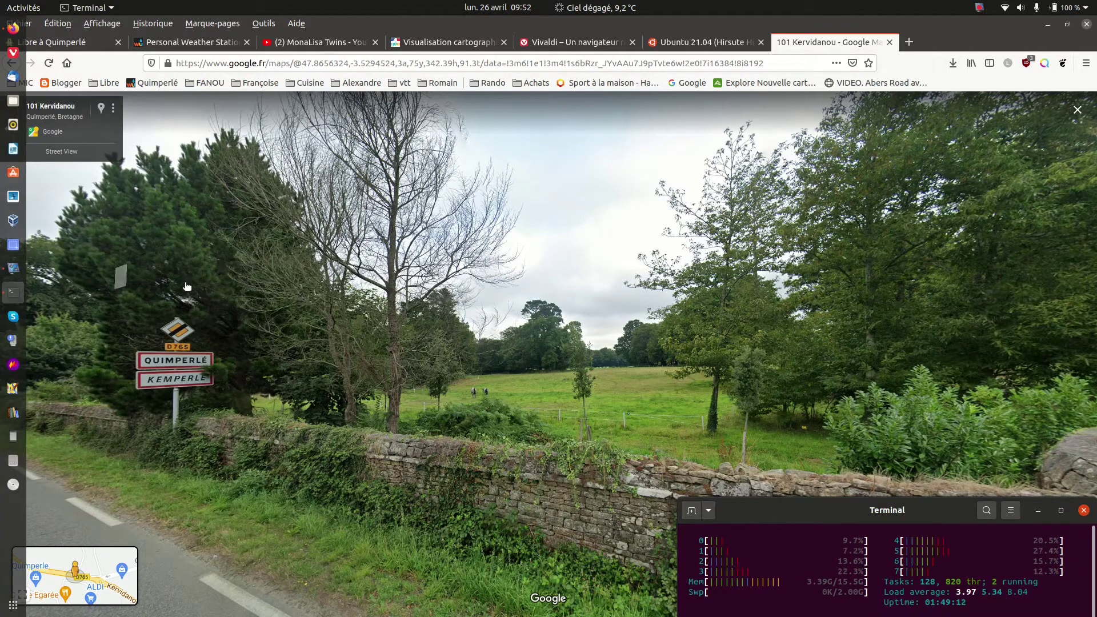
left_click(1087, 25)
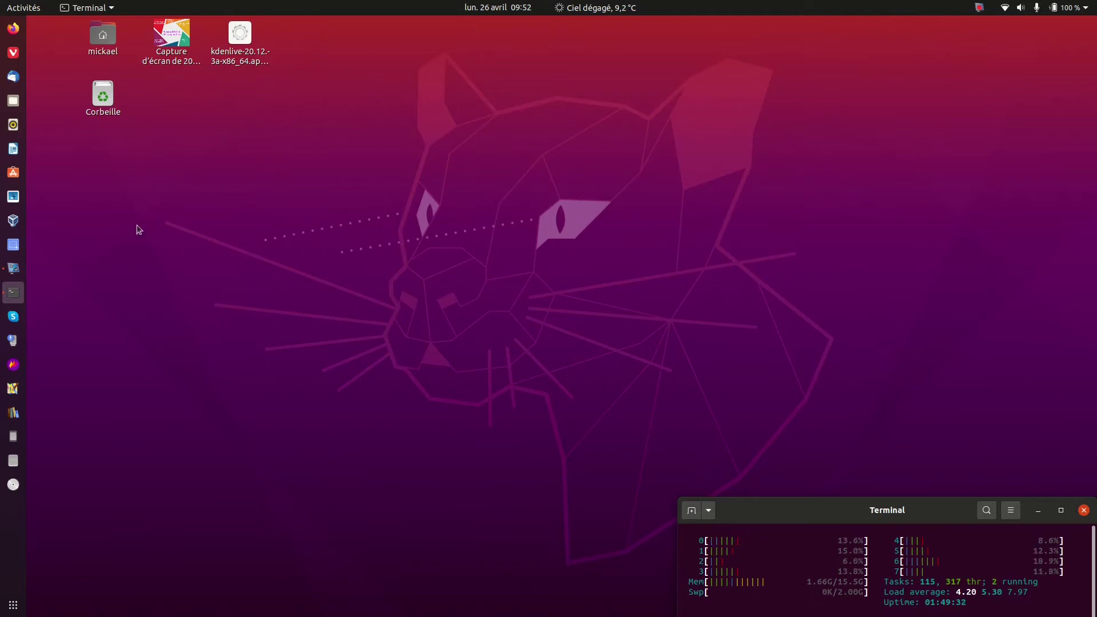
Launch Vivaldi and view its weather station, MonaLisa Twins, Géoportail, Vivaldi, Ubuntu Releases and Google Maps pages in turn.
left_click(11, 54)
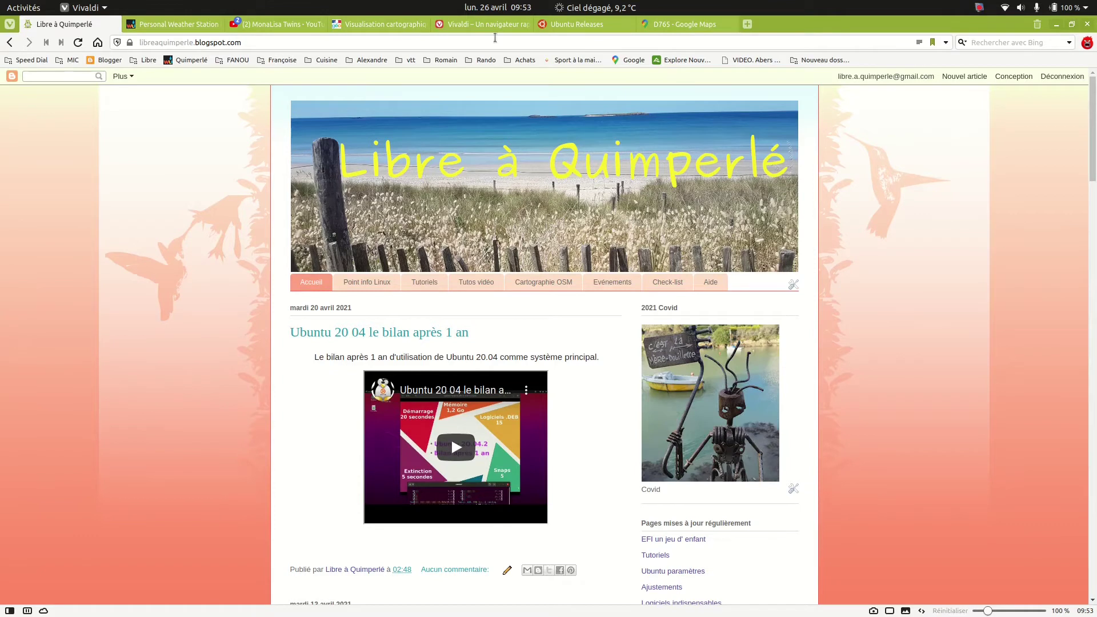
left_click(183, 22)
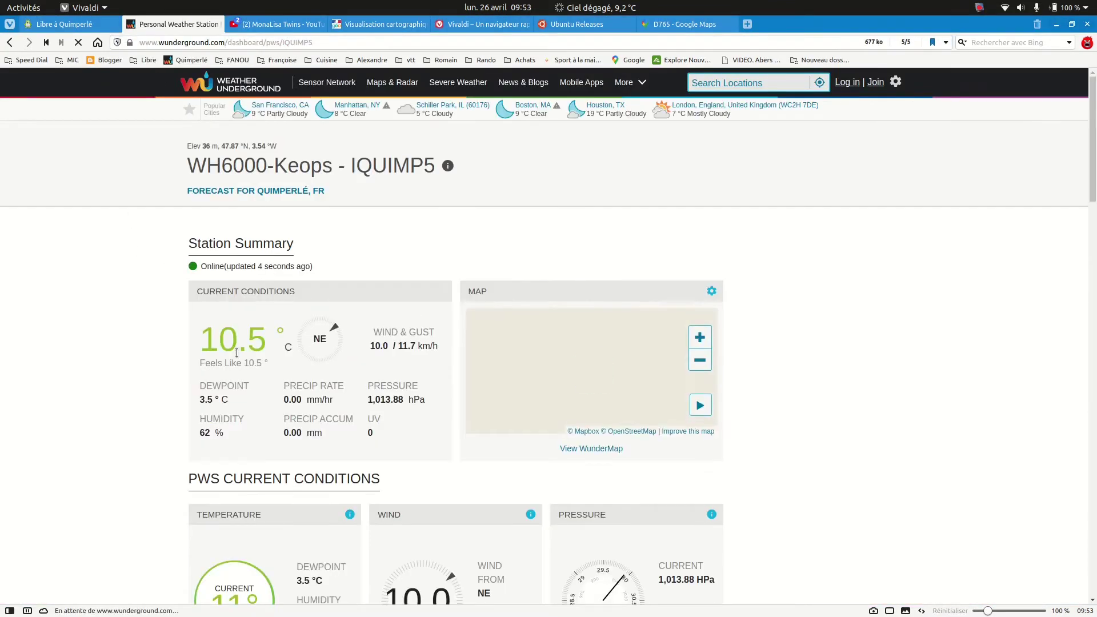
left_click(270, 27)
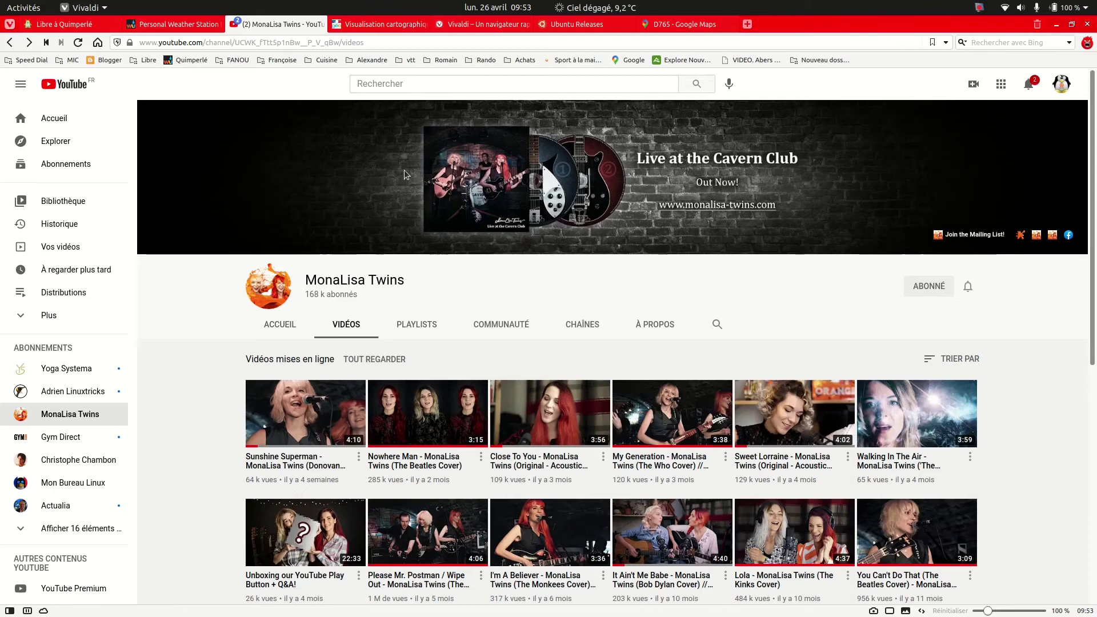
left_click(388, 29)
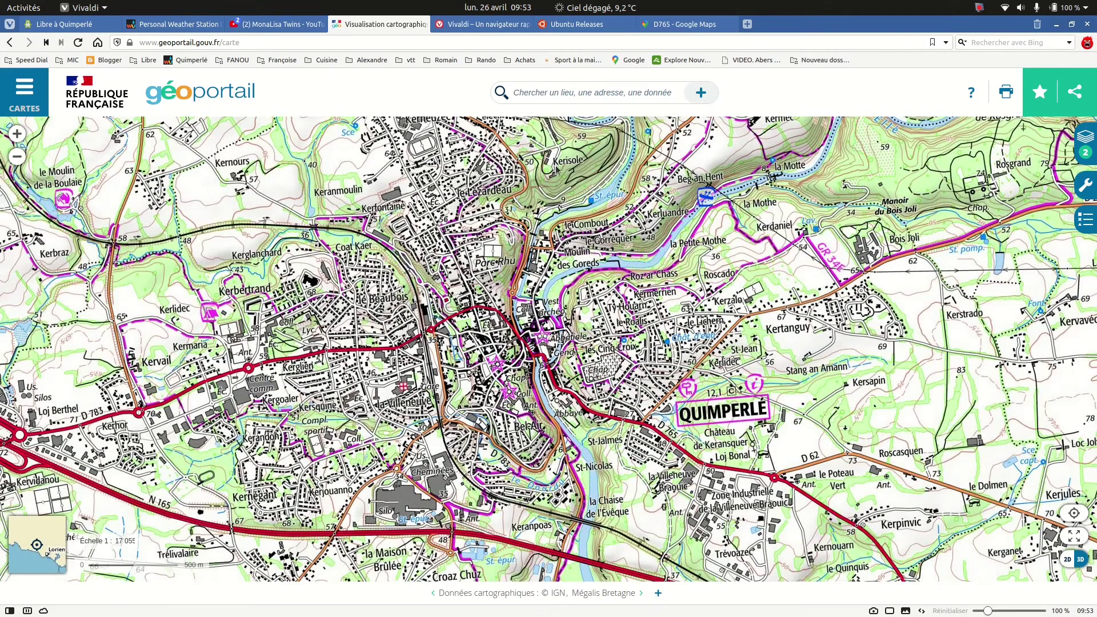
left_click(489, 30)
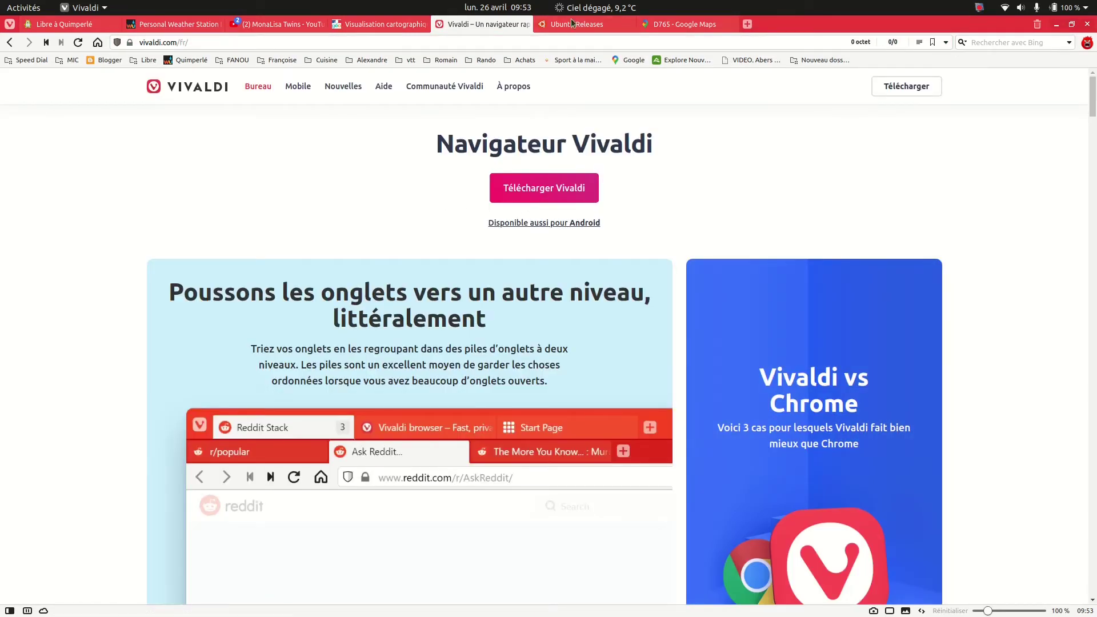
left_click(572, 23)
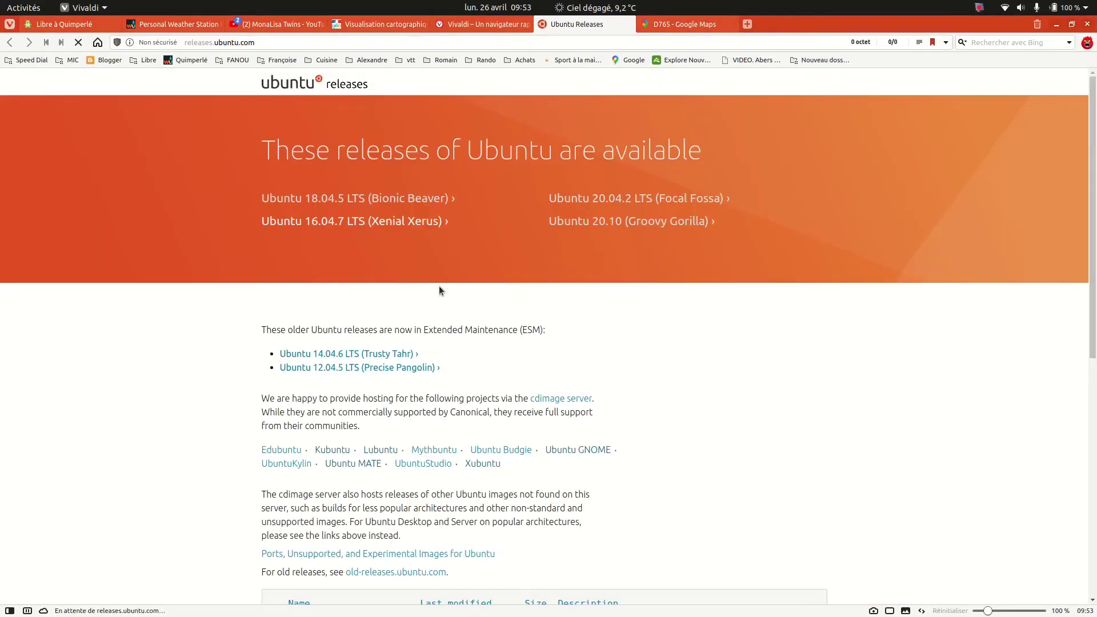
left_click(670, 29)
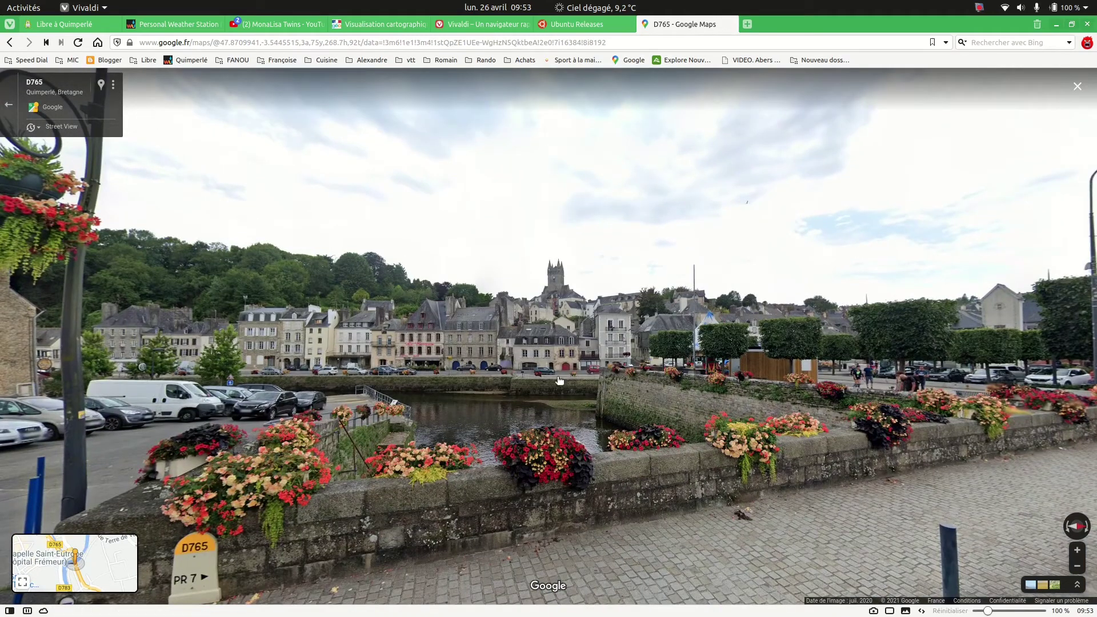
Look around the D765 Street View in Quimperlé, turning from the flowered quay to the road with the tractor.
left_click_drag(559, 381, 562, 269)
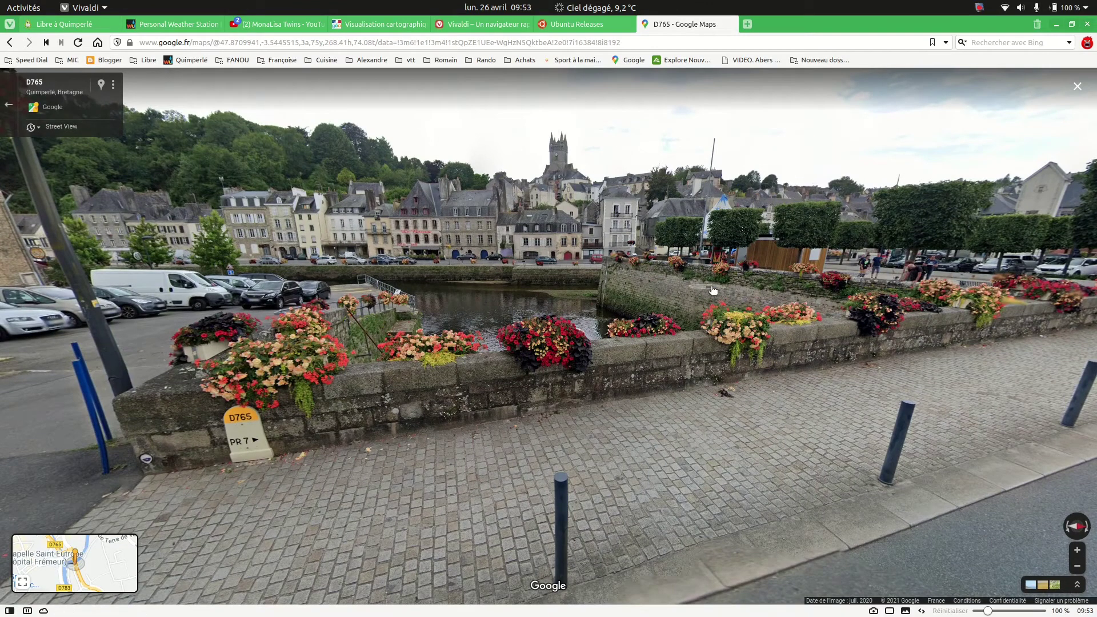
left_click(486, 301)
left_click_drag(455, 219, 1002, 175)
left_click_drag(680, 184, 1057, 171)
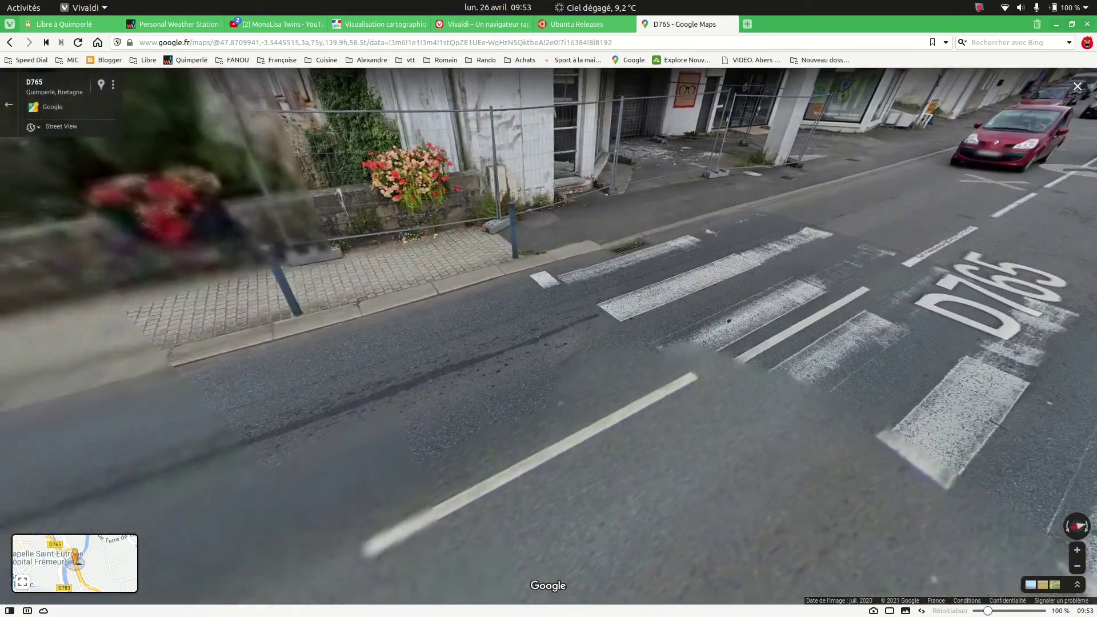
left_click_drag(404, 203, 706, 439)
mouse_move(516, 398)
left_mouse_down()
mouse_move(646, 398)
mouse_move(571, 386)
mouse_move(745, 403)
left_mouse_up()
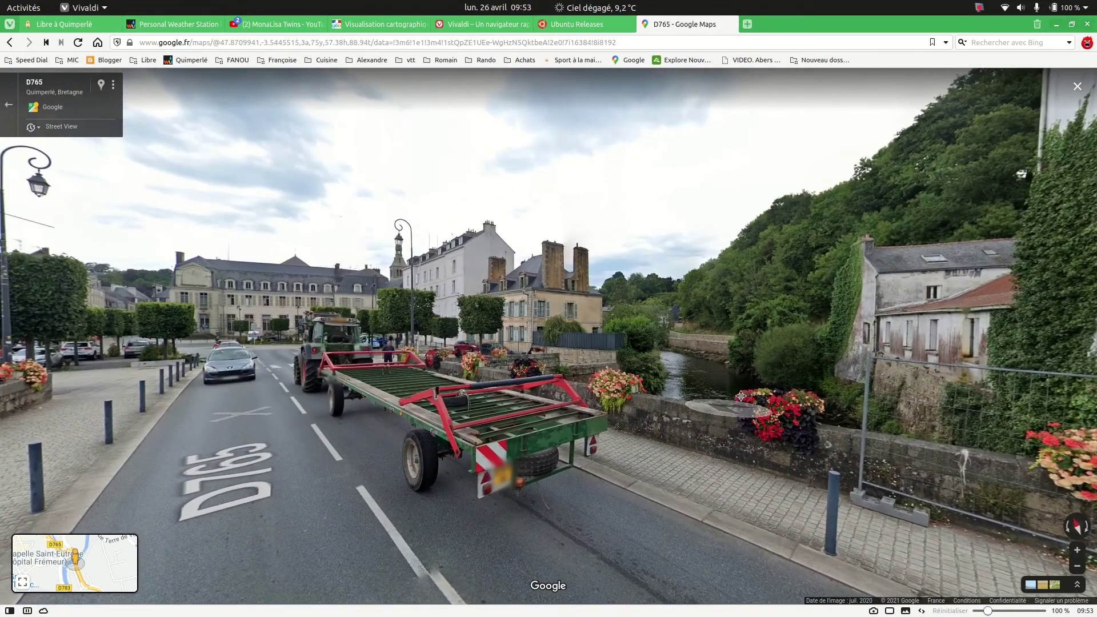
left_click_drag(416, 277, 531, 261)
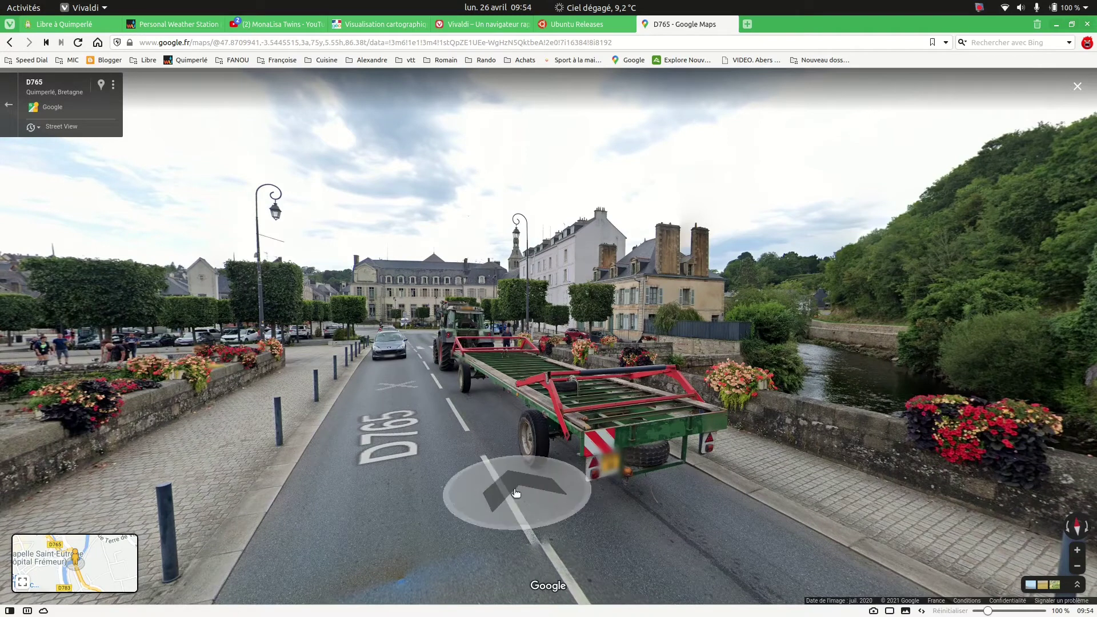
Check memory use in the Terminal's resource monitor over Vivaldi, and move forward along the D765 in Street View.
mouse_move(19, 247)
left_click(13, 292)
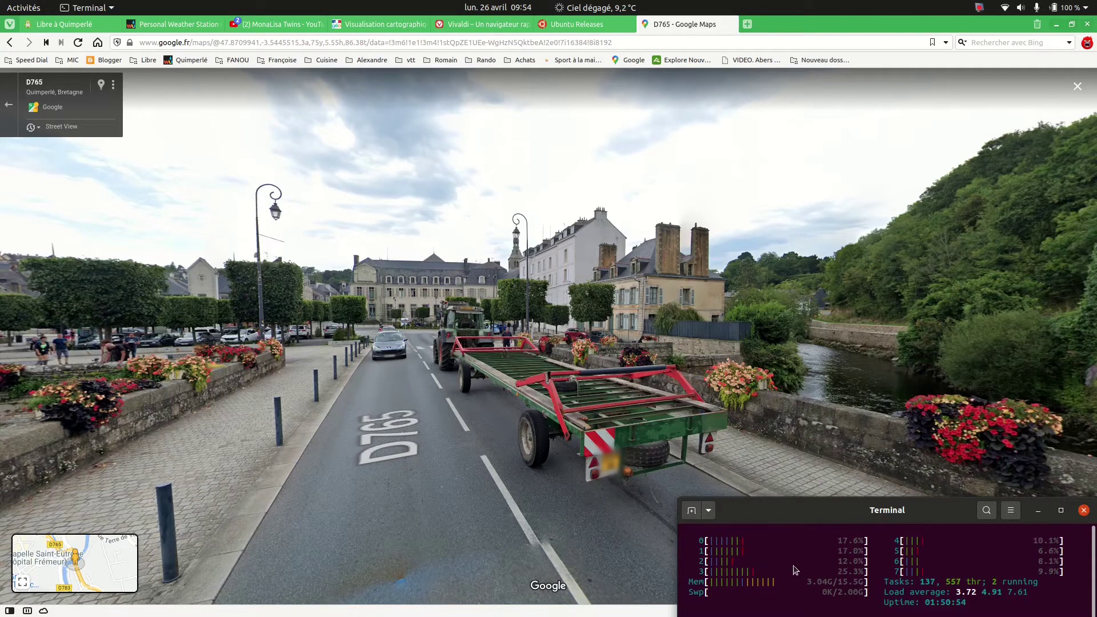
left_click(653, 187)
left_click(653, 187)
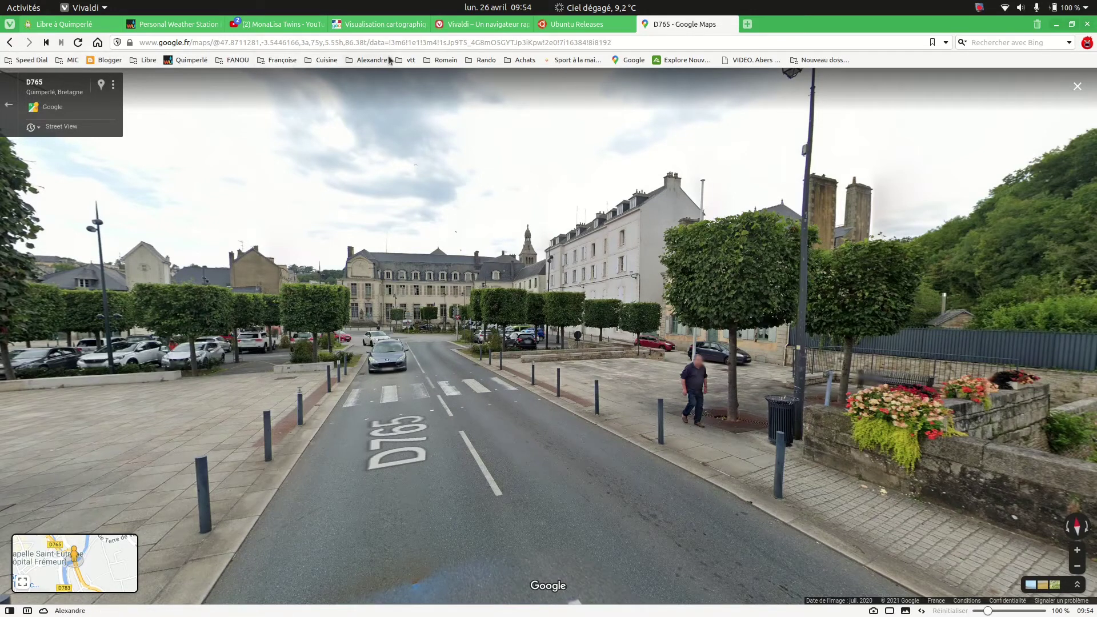
Hide the bookmarks bar in Vivaldi.
left_click(10, 24)
mouse_move(35, 76)
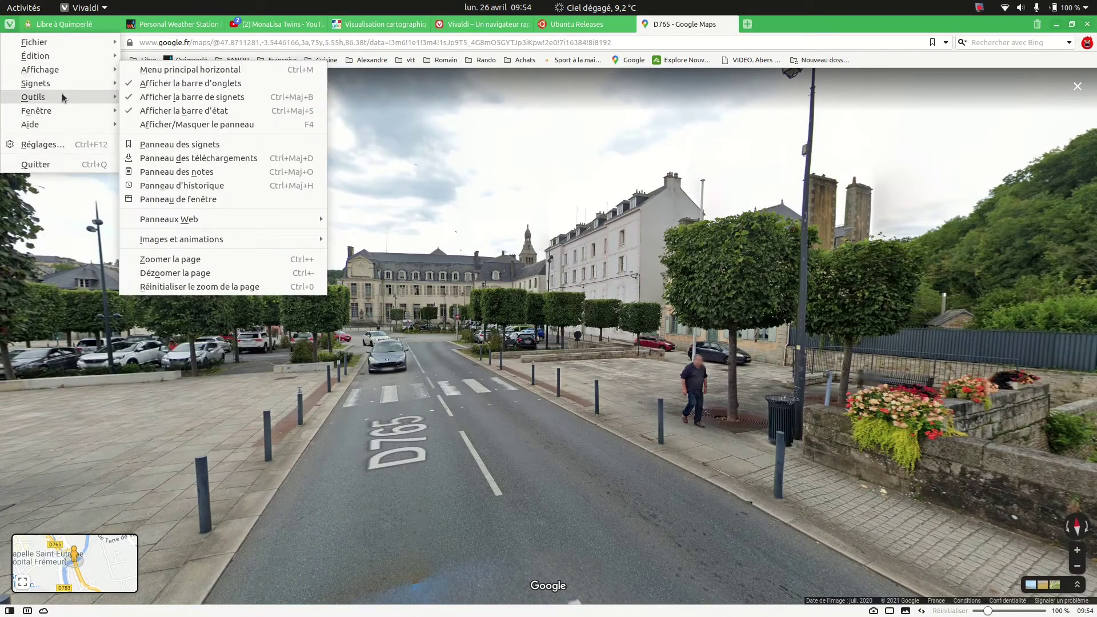
left_click(129, 101)
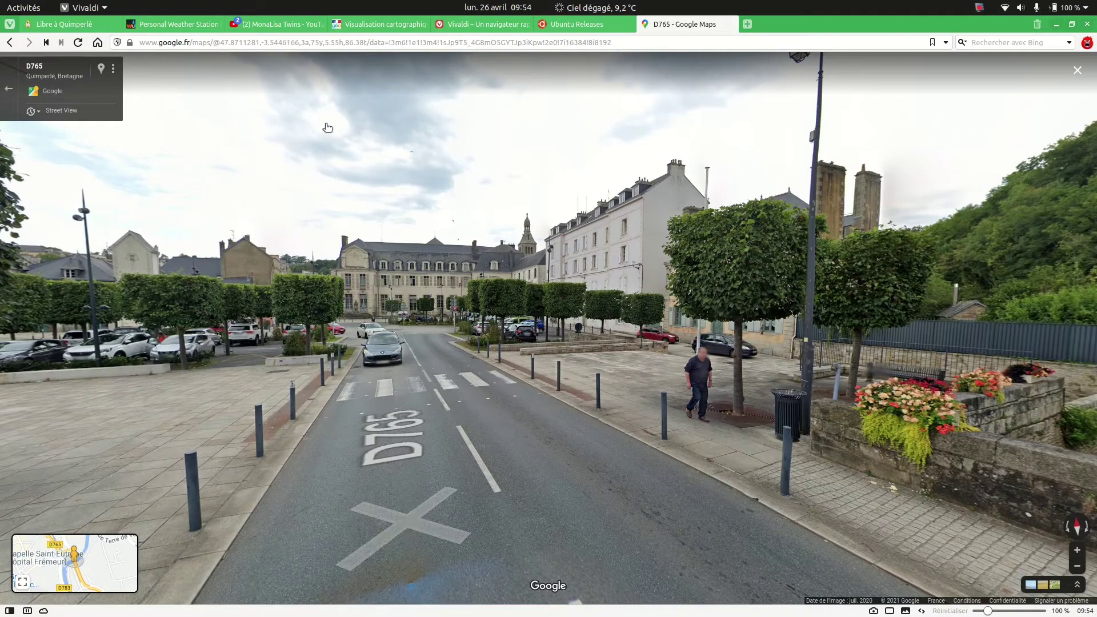
Show the bookmarks bar in Vivaldi and turn the D765 Street View towards the flowered quay.
left_click(6, 24)
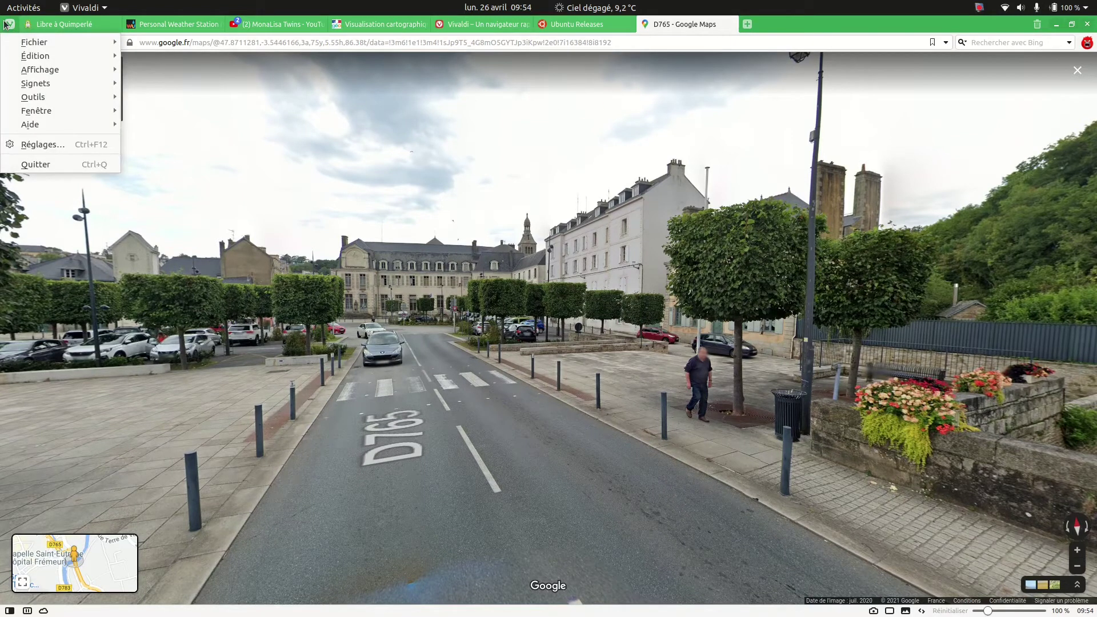
mouse_move(62, 71)
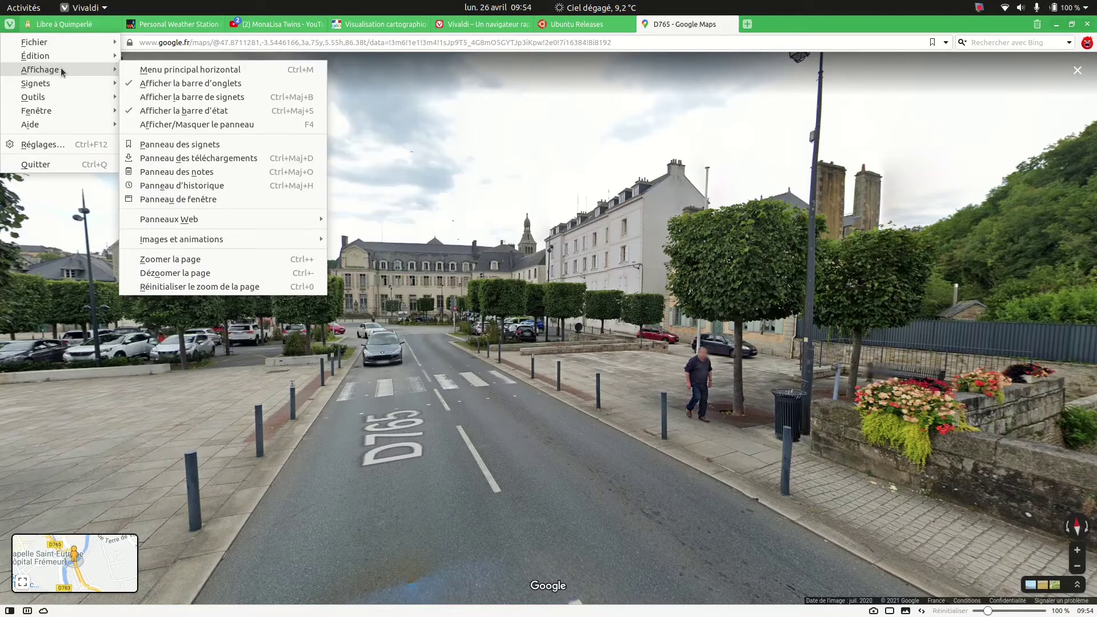
left_click(192, 97)
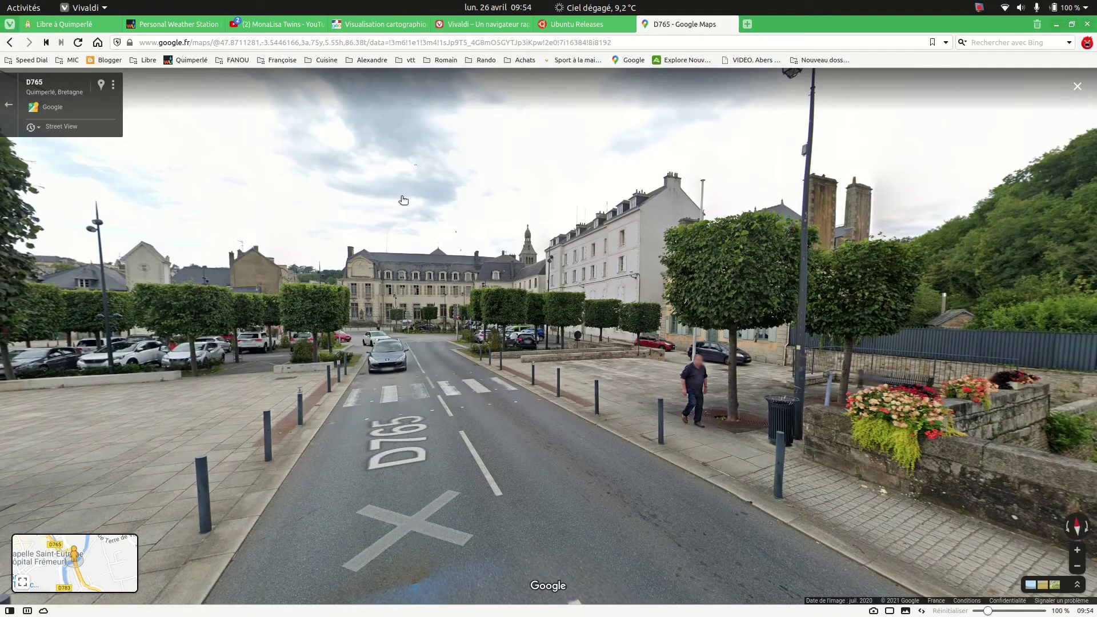
left_click_drag(623, 241, 1016, 269)
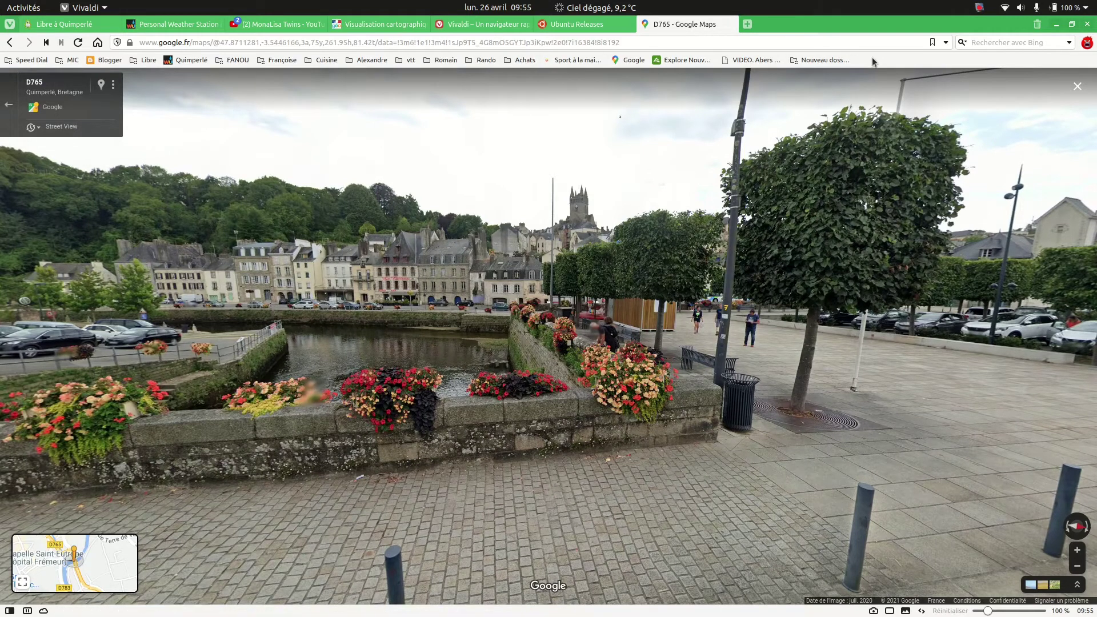
Switch Vivaldi to Profil 2 and view its ubuntu.com page.
left_click(1087, 45)
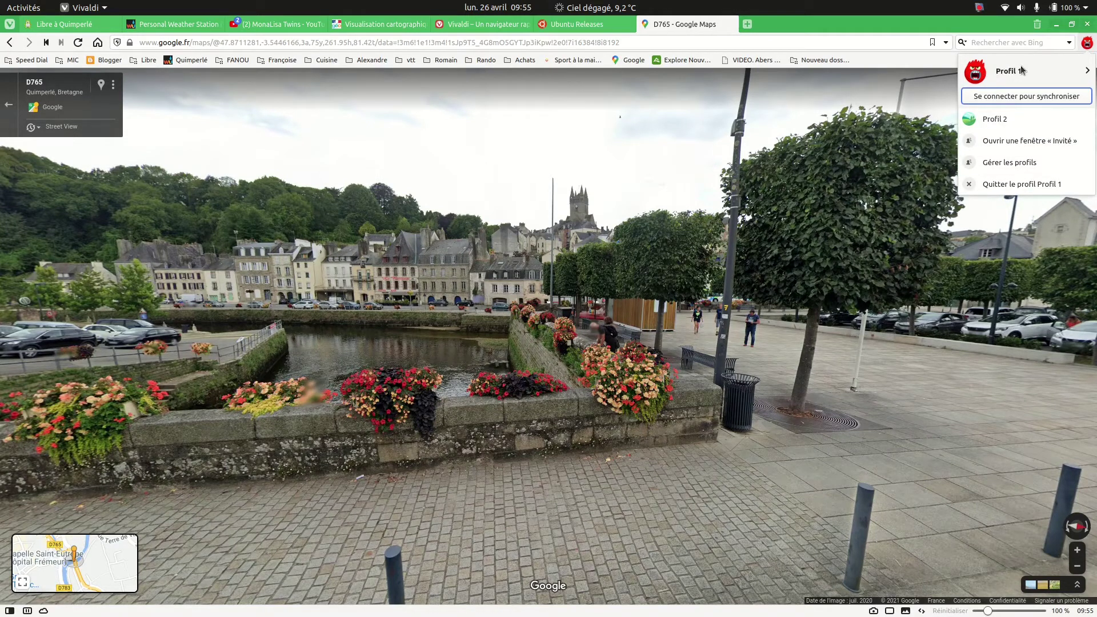
left_click(1003, 119)
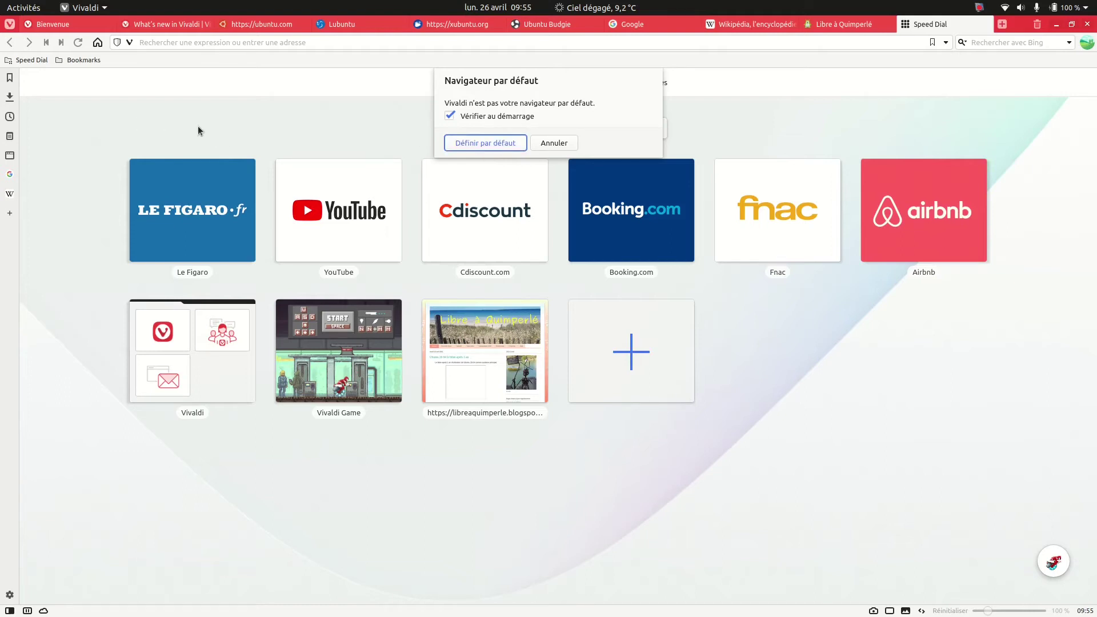
left_click(254, 24)
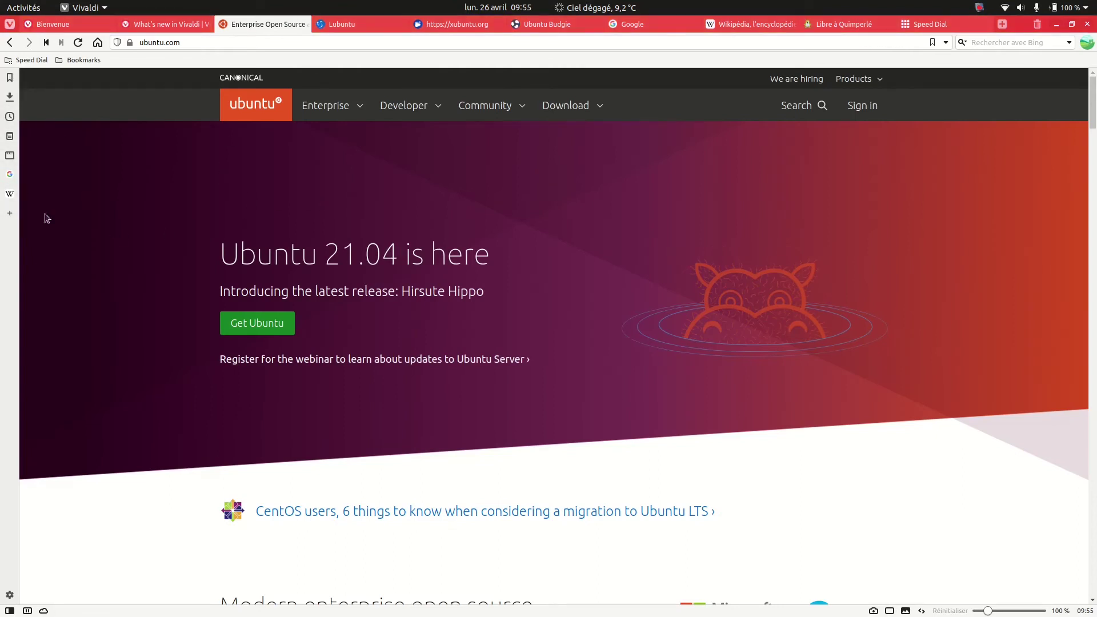
Hide the side panel in the Profil 2 window.
left_click(10, 24)
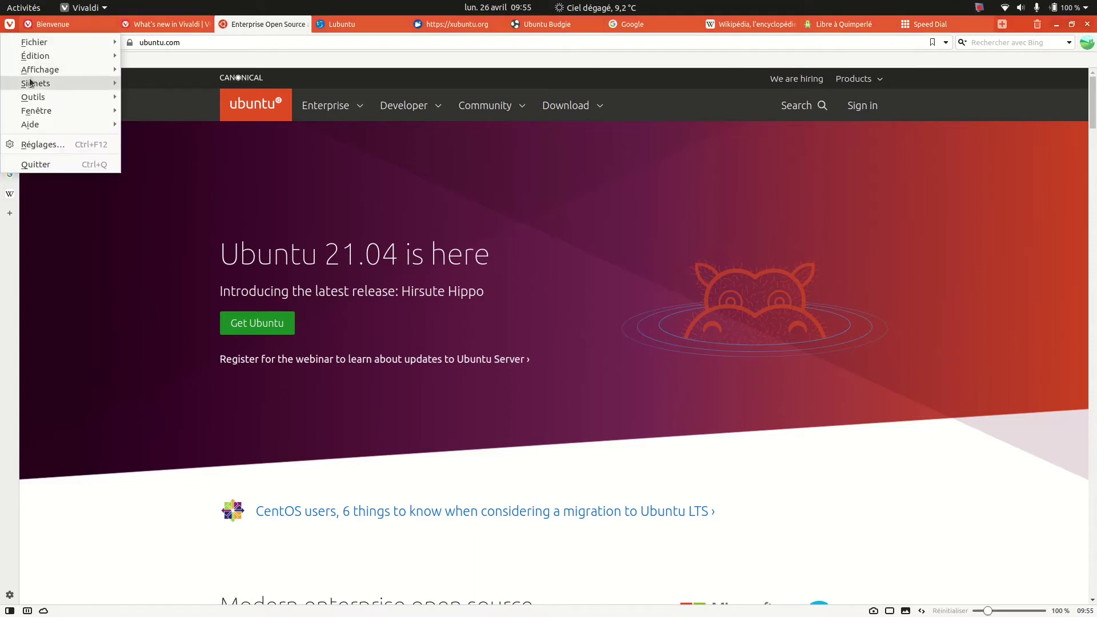
mouse_move(40, 69)
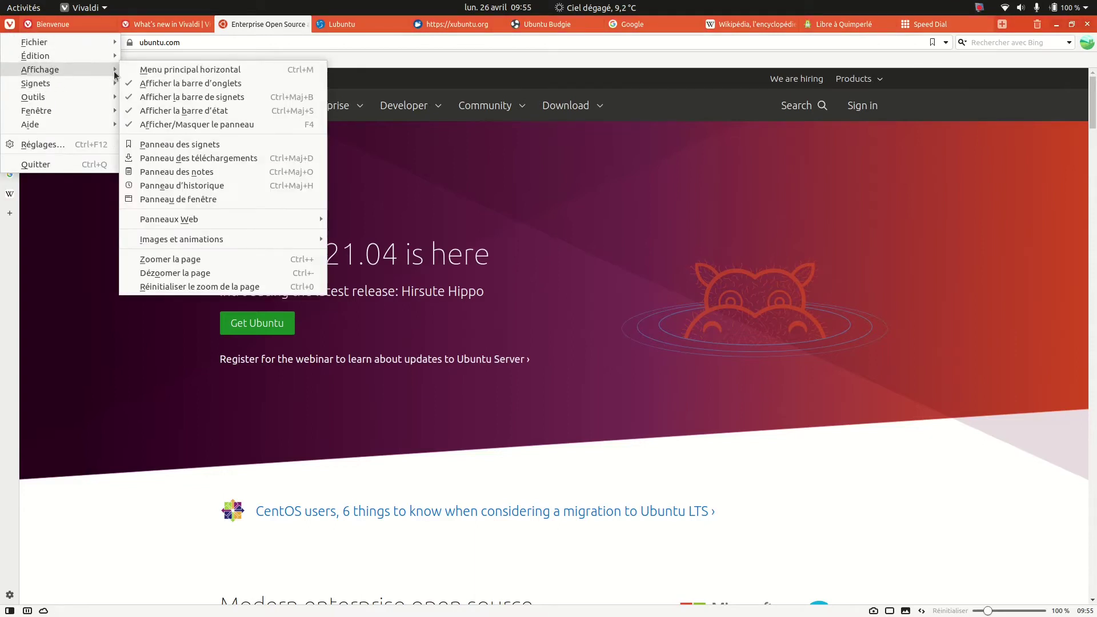
left_click(124, 125)
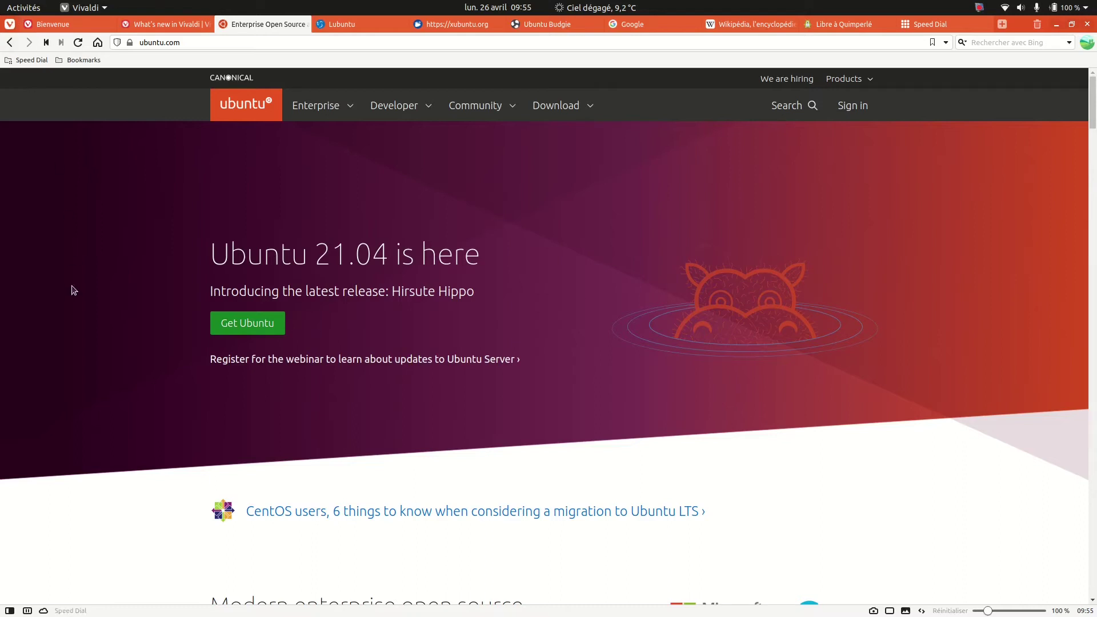
Show and hide the side panel once more, and pause and resume browsing with Vivaldi's break mode.
left_click(9, 610)
left_click(10, 610)
left_click(27, 610)
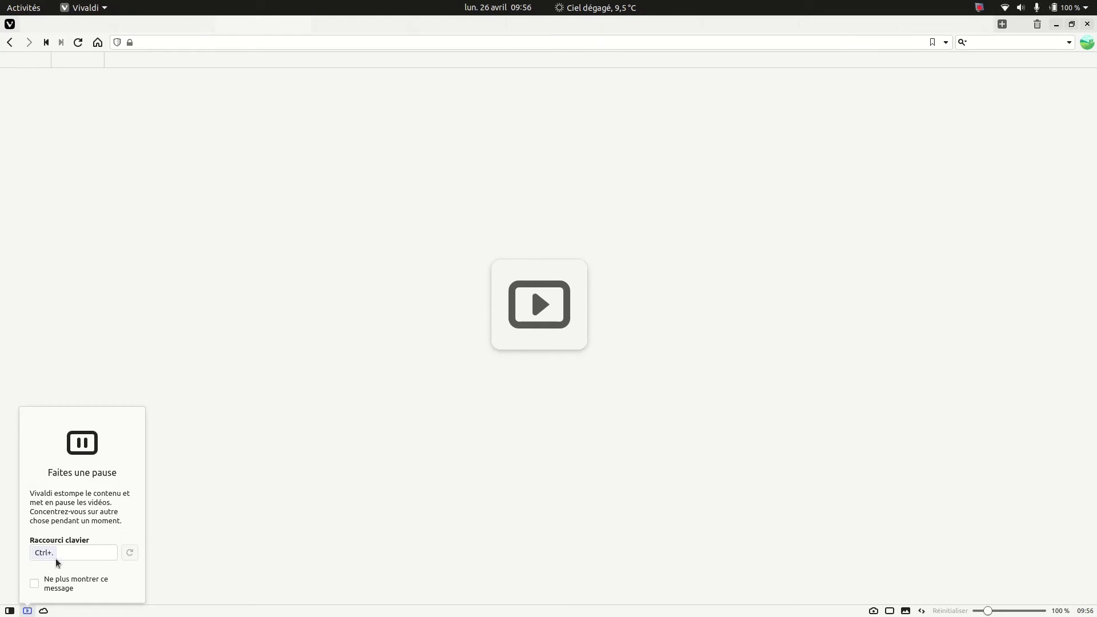
left_click(521, 336)
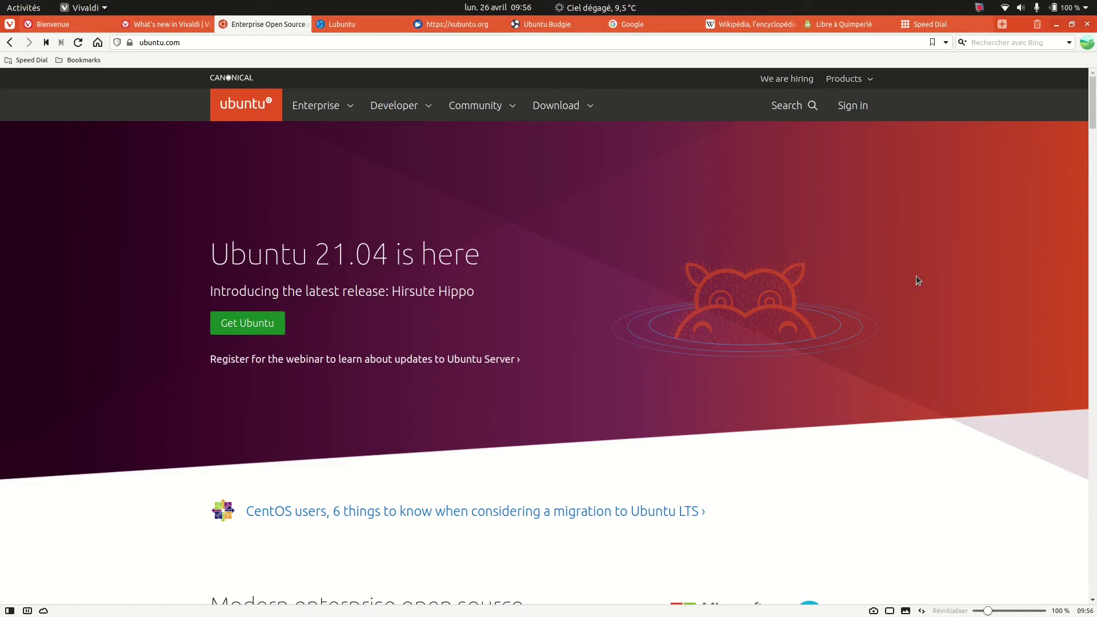
Look at the profile list, the Lubuntu page and the Speed Dial page.
left_click(1086, 46)
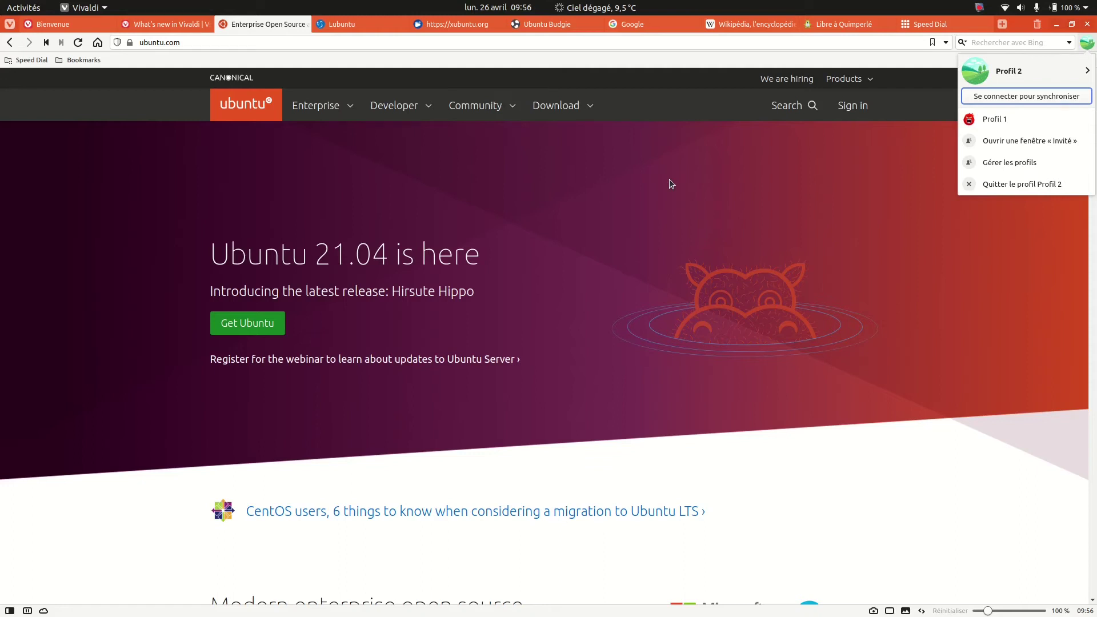
left_click(358, 22)
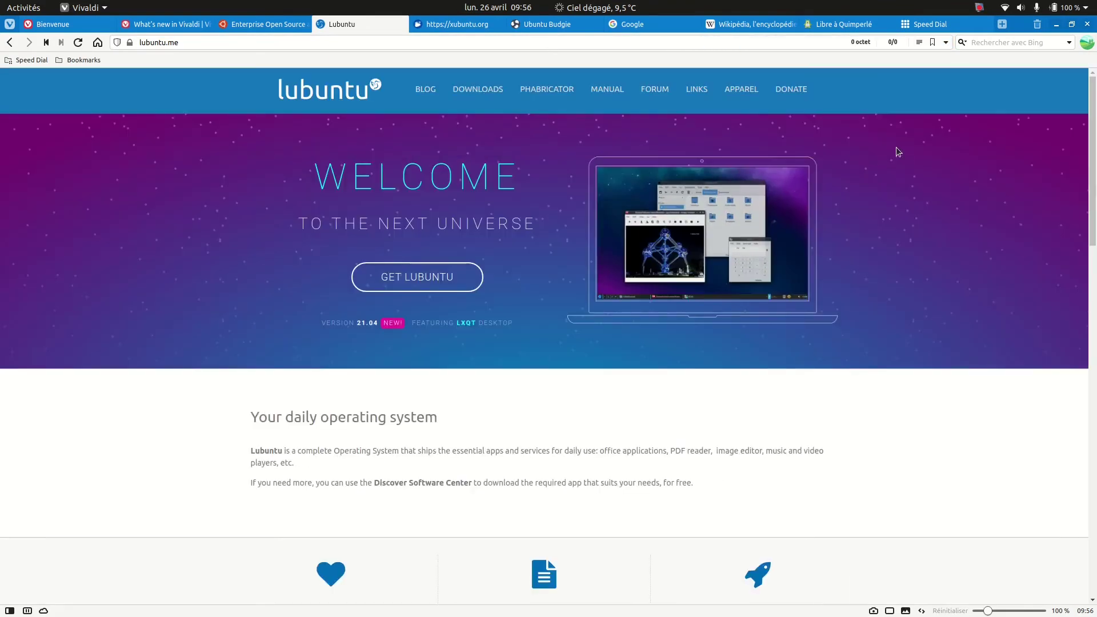
mouse_move(935, 27)
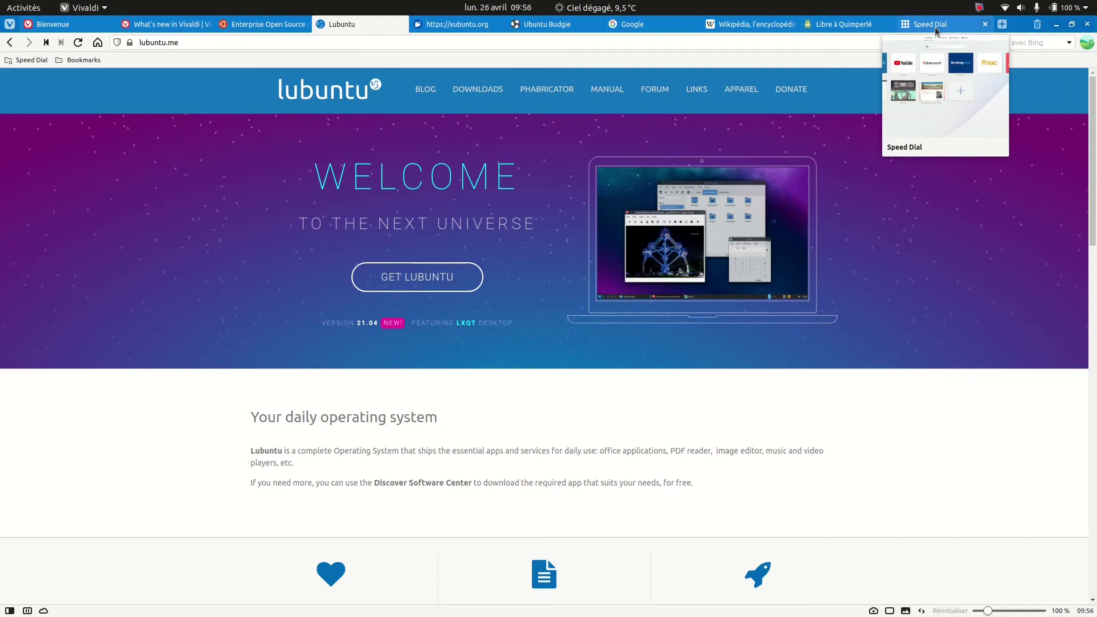
left_click(934, 26)
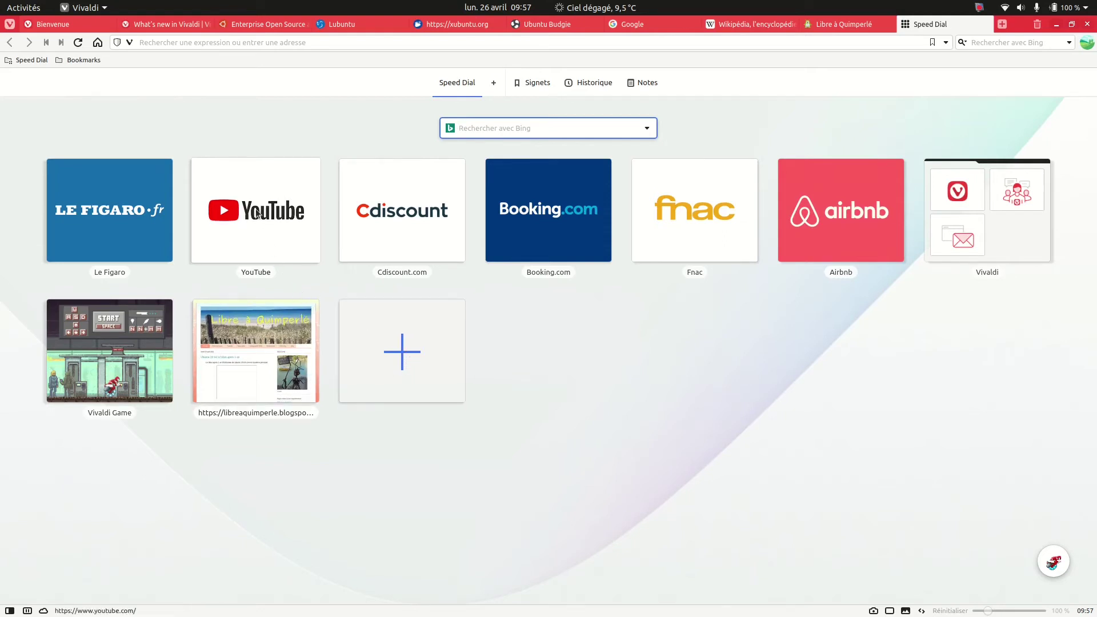
left_click(539, 24)
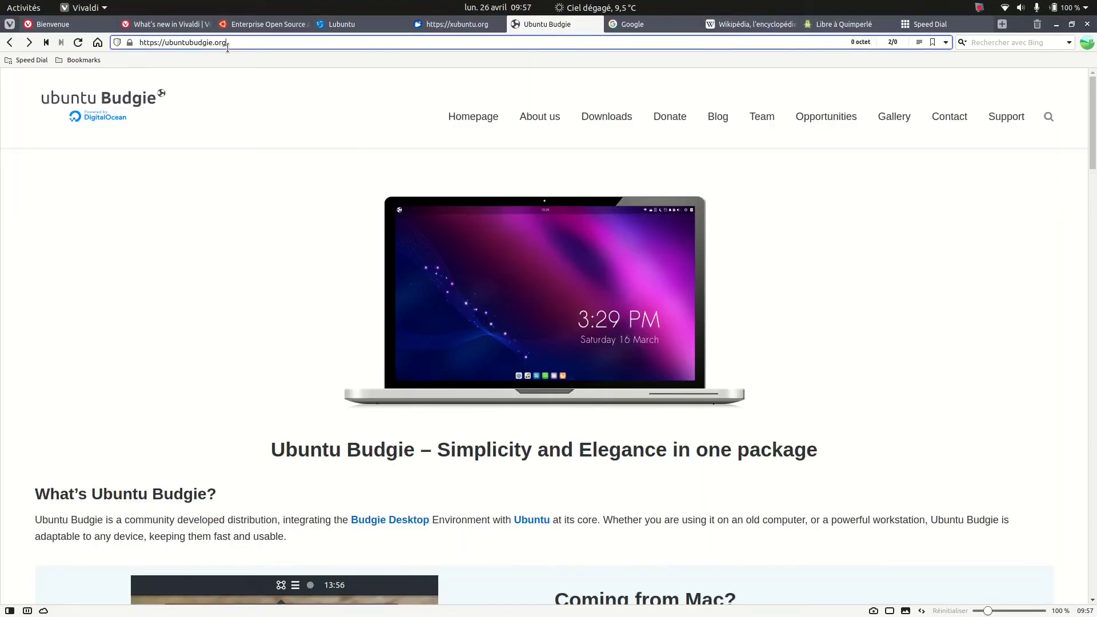
left_click_drag(227, 48, 105, 44)
key("ctrl+c")
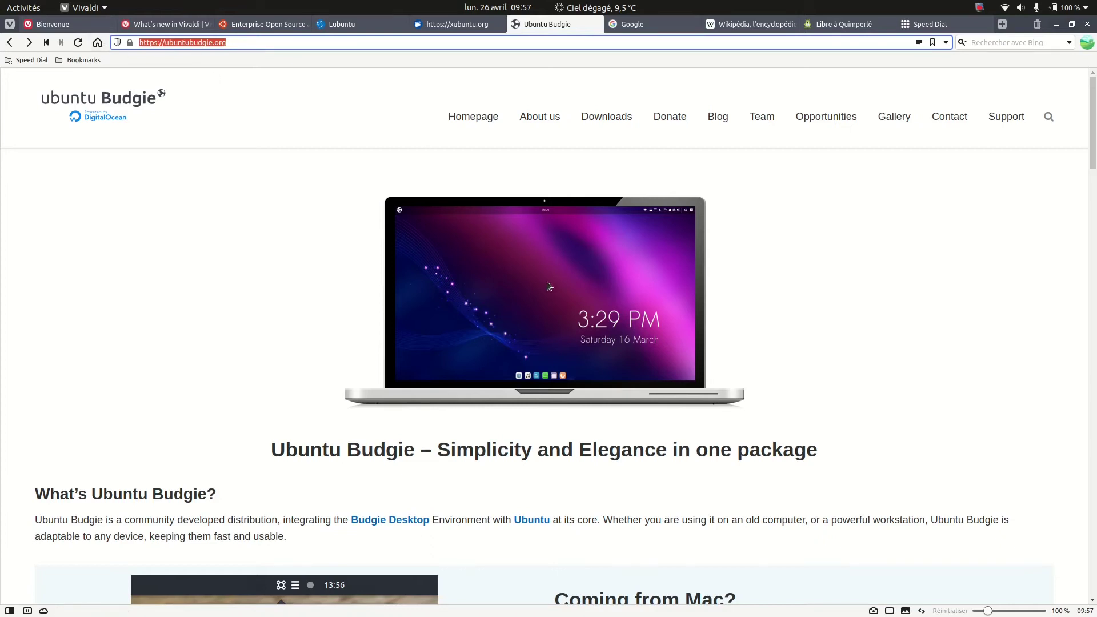
left_click(942, 29)
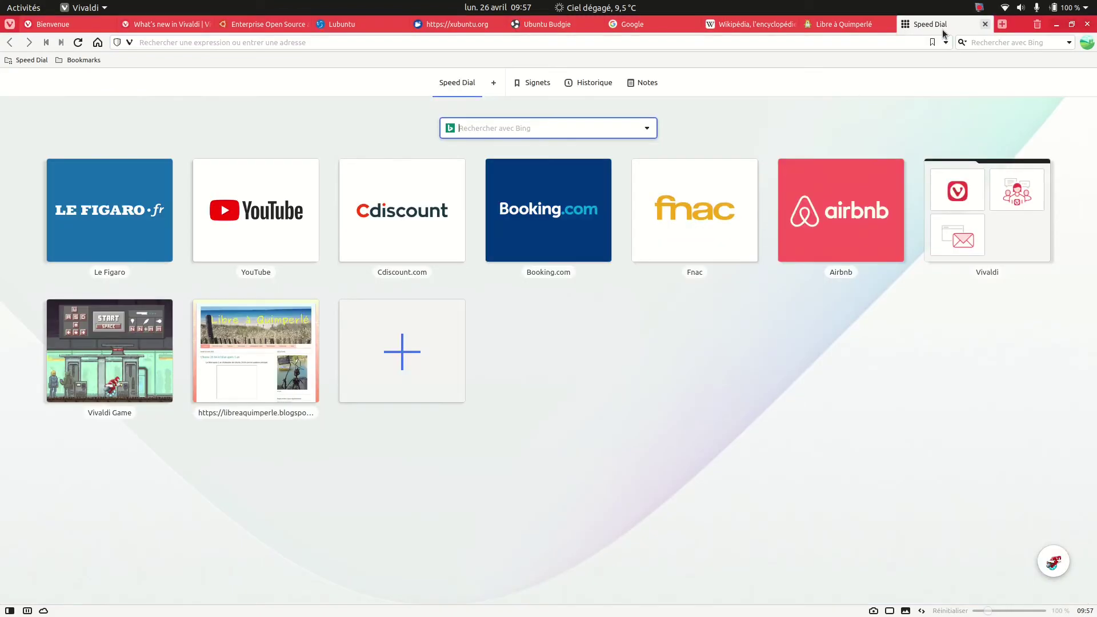
left_click(403, 350)
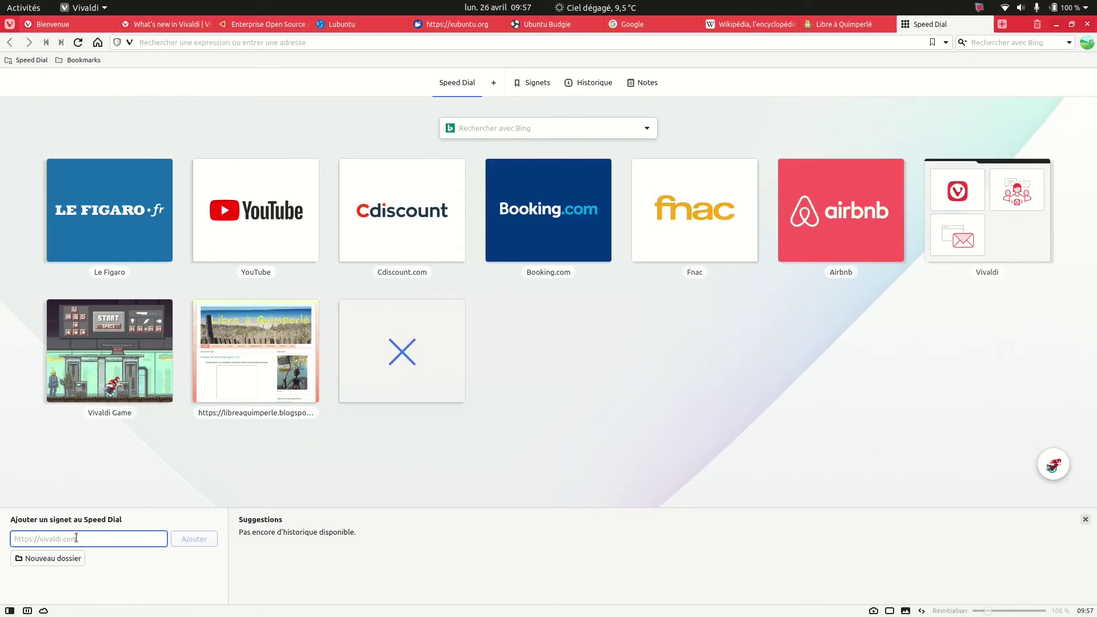
key("ctrl+v")
left_click(191, 541)
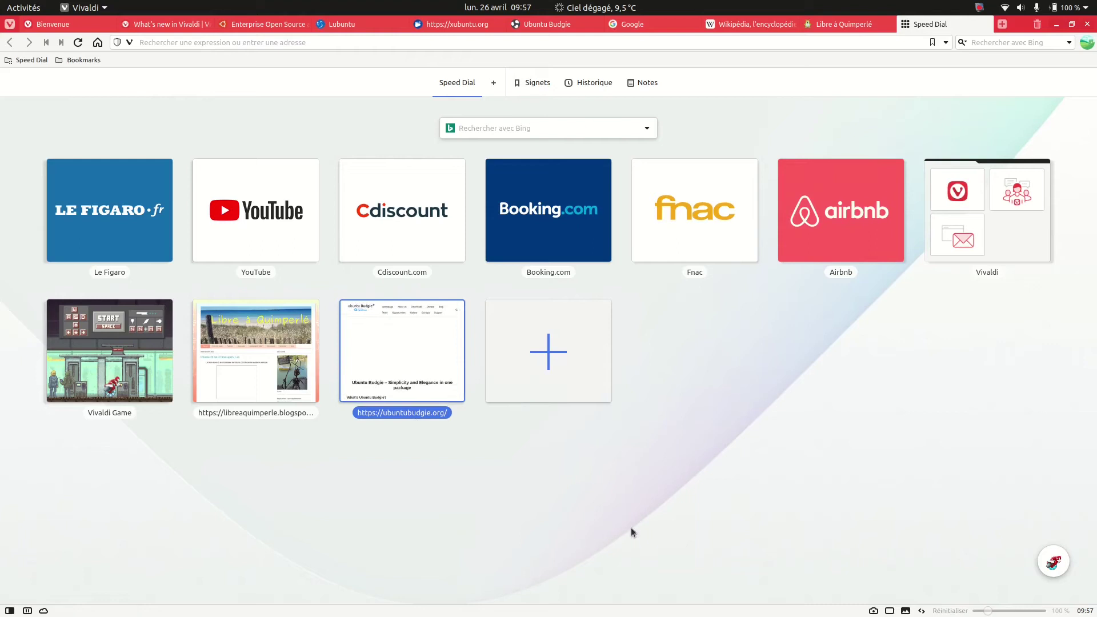
Try out the Ubuntu Budgie and Libre à Quimperlé Speed Dial entries, refreshing the Ubuntu Budgie thumbnail in between.
left_click(409, 346)
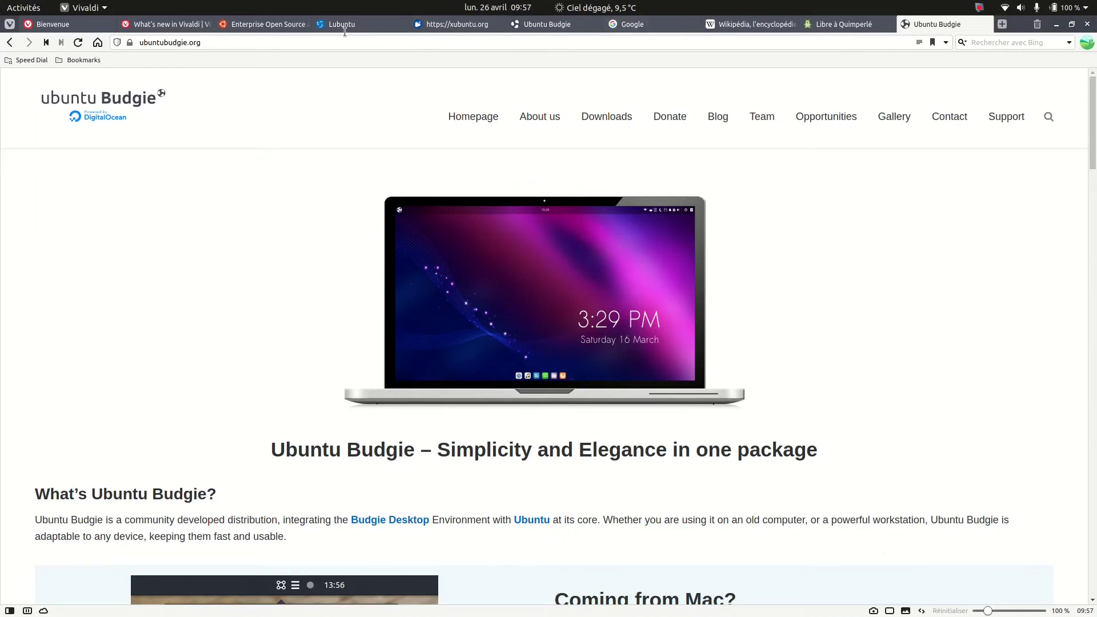
left_click(9, 43)
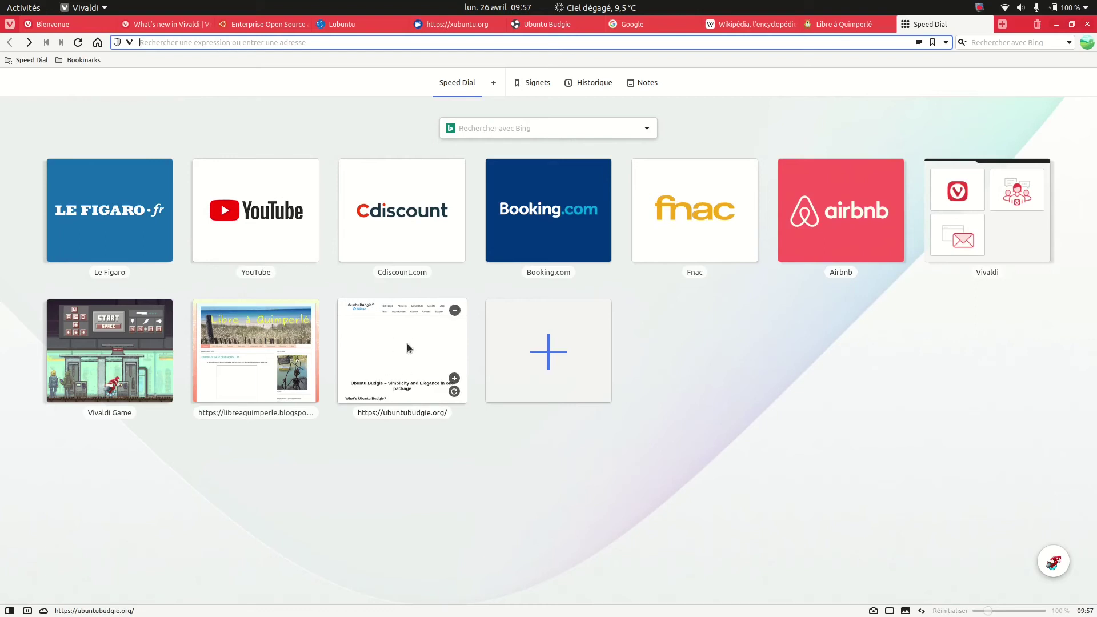
left_click(454, 393)
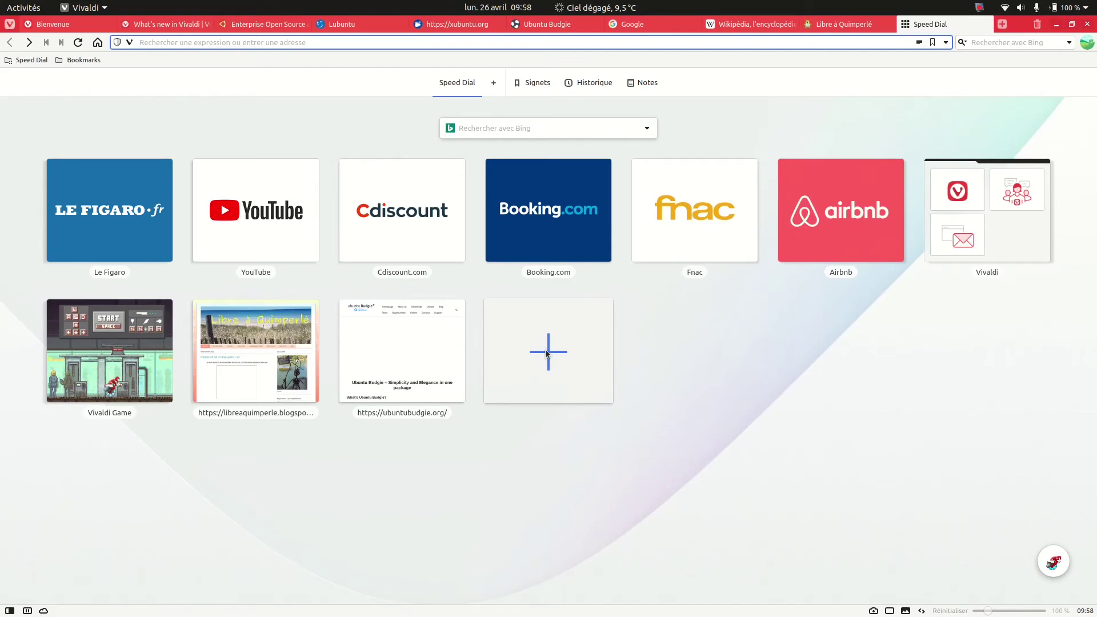
left_click(255, 333)
left_click_drag(254, 332, 283, 203)
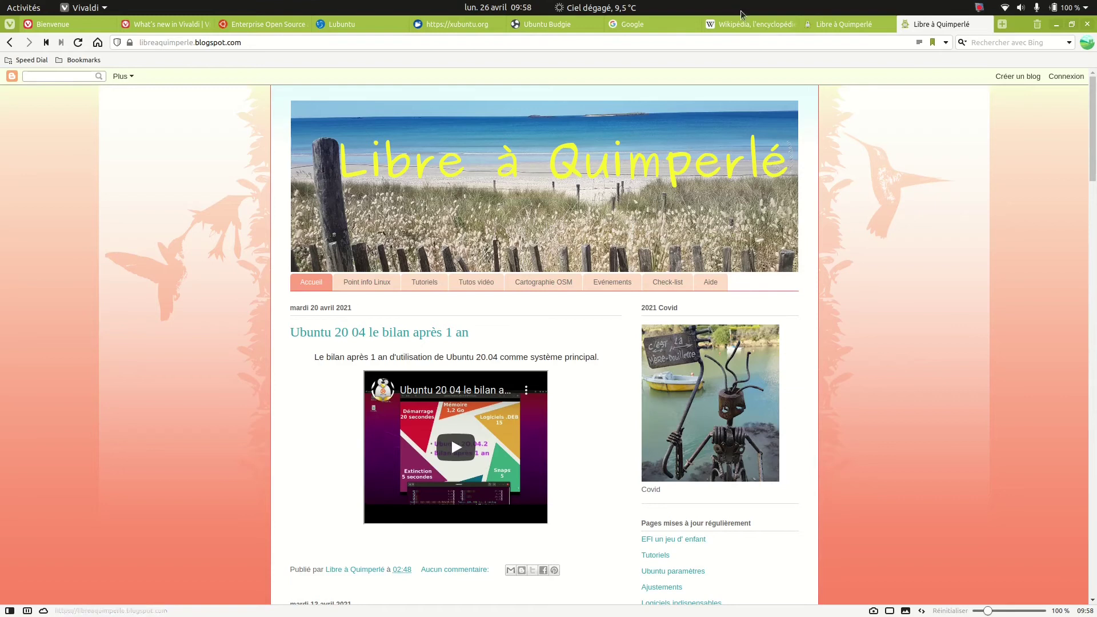
Show the side panel beside the Lubuntu page and search for Xubuntu in its Google web panel.
left_click(351, 22)
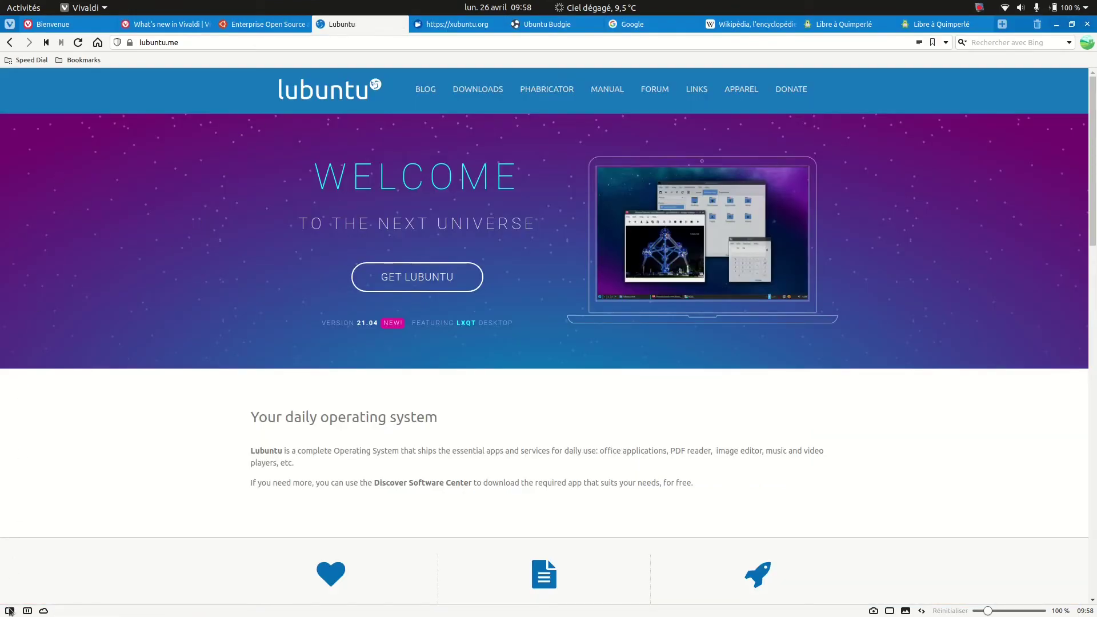
left_click(9, 611)
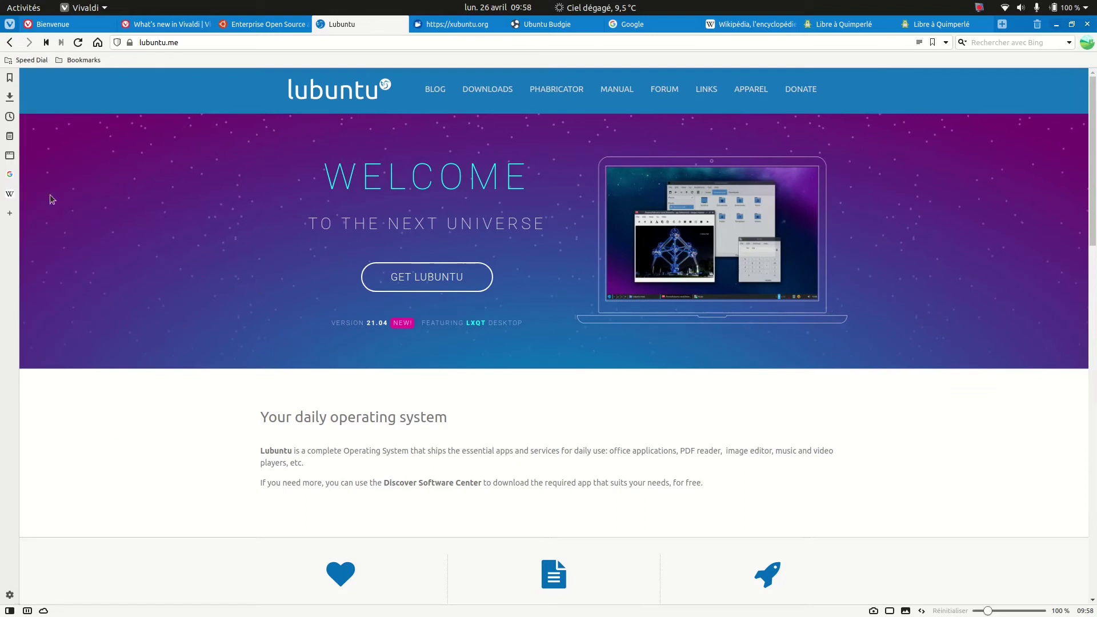
left_click(9, 175)
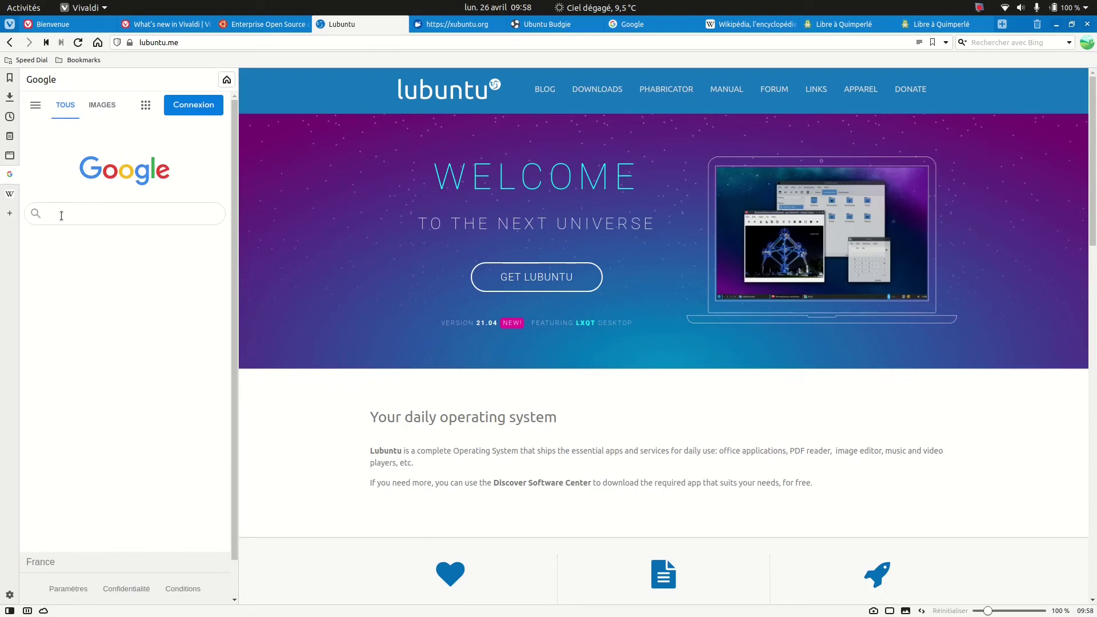
left_click(61, 216)
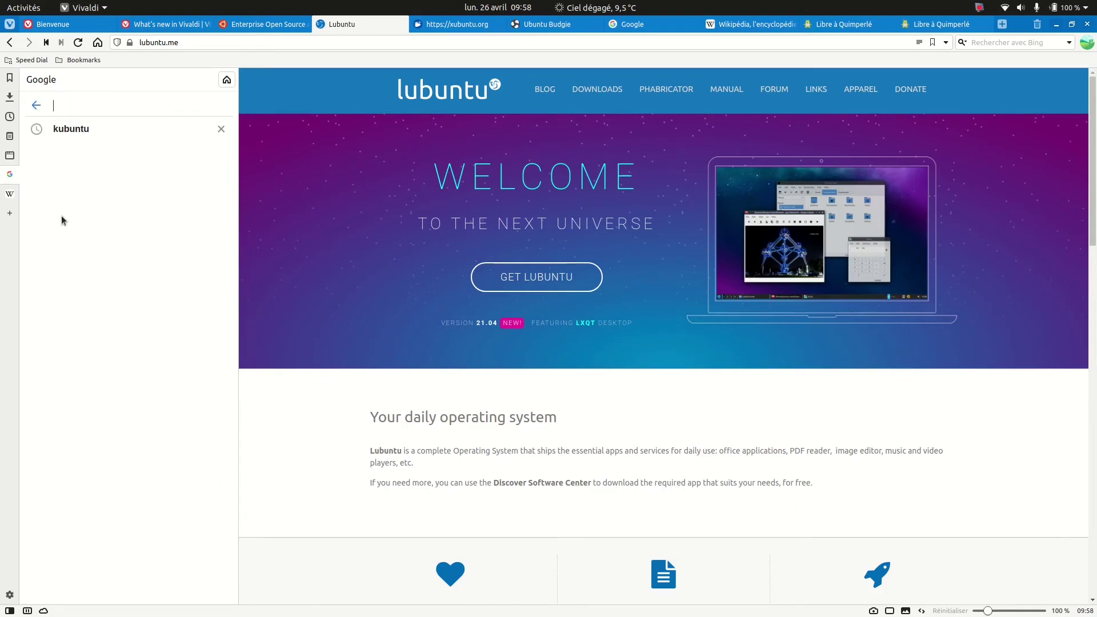
type("Xubuntu")
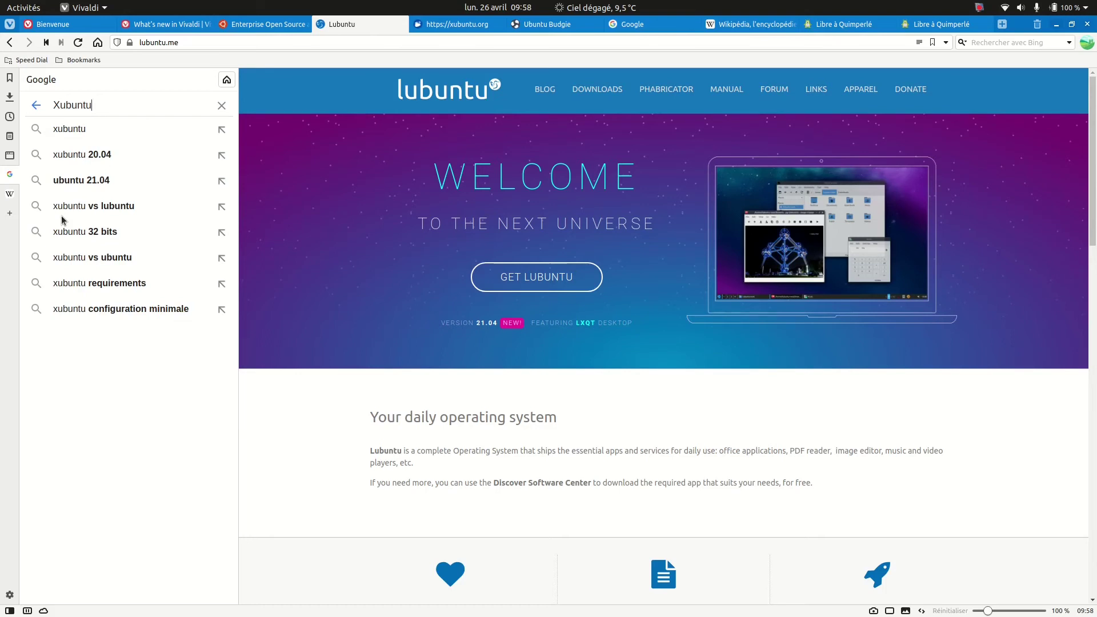
key("Return")
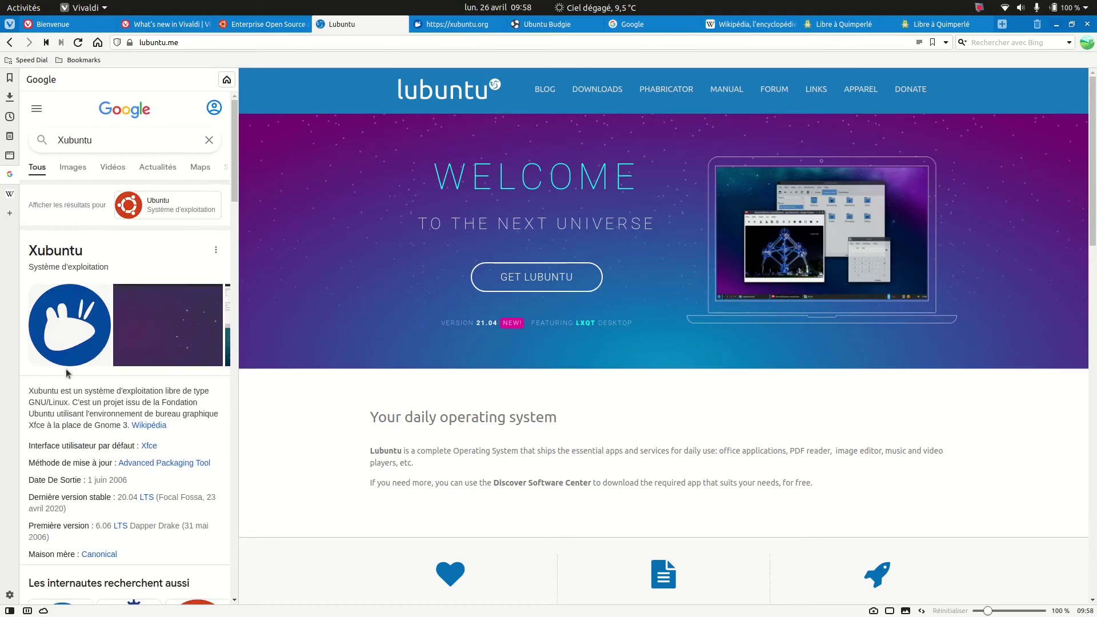
mouse_move(234, 114)
left_mouse_down()
mouse_move(228, 451)
mouse_move(238, 208)
mouse_move(254, 130)
mouse_move(255, 416)
mouse_move(231, 286)
mouse_move(237, 122)
left_mouse_up()
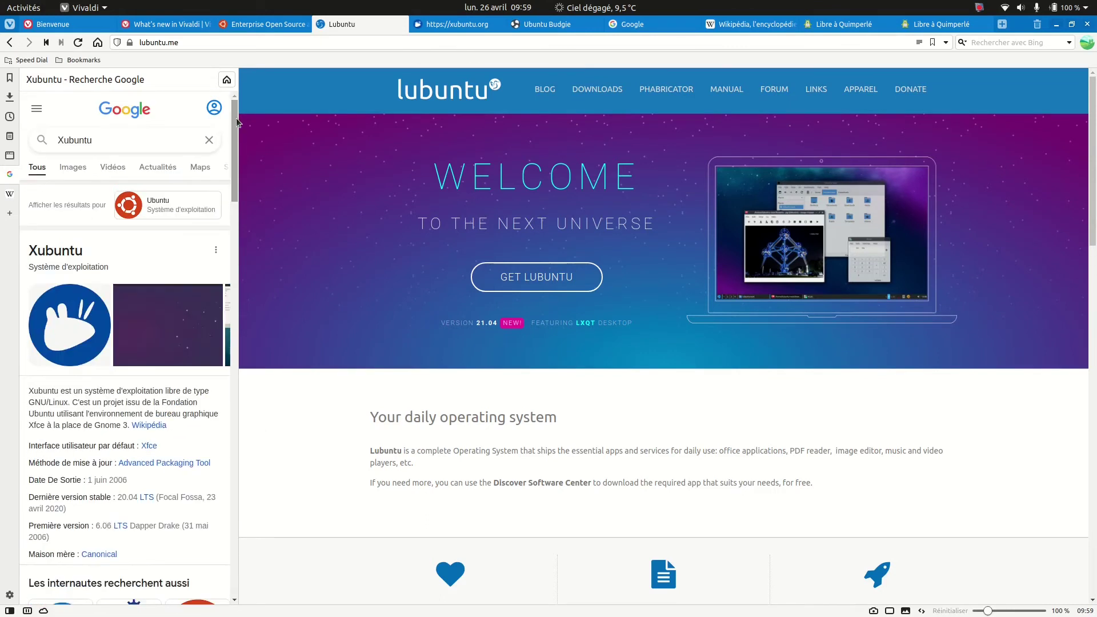
Show the Wikipedia web panel and open the Qwant search engine's website from the Bing results.
left_click(12, 195)
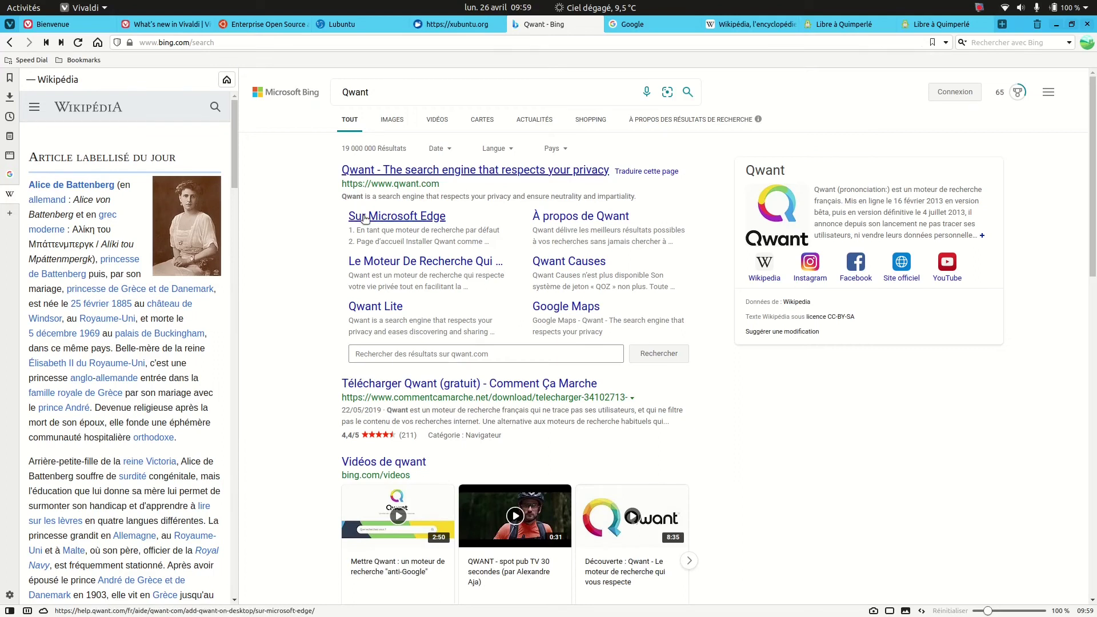
left_click(377, 172)
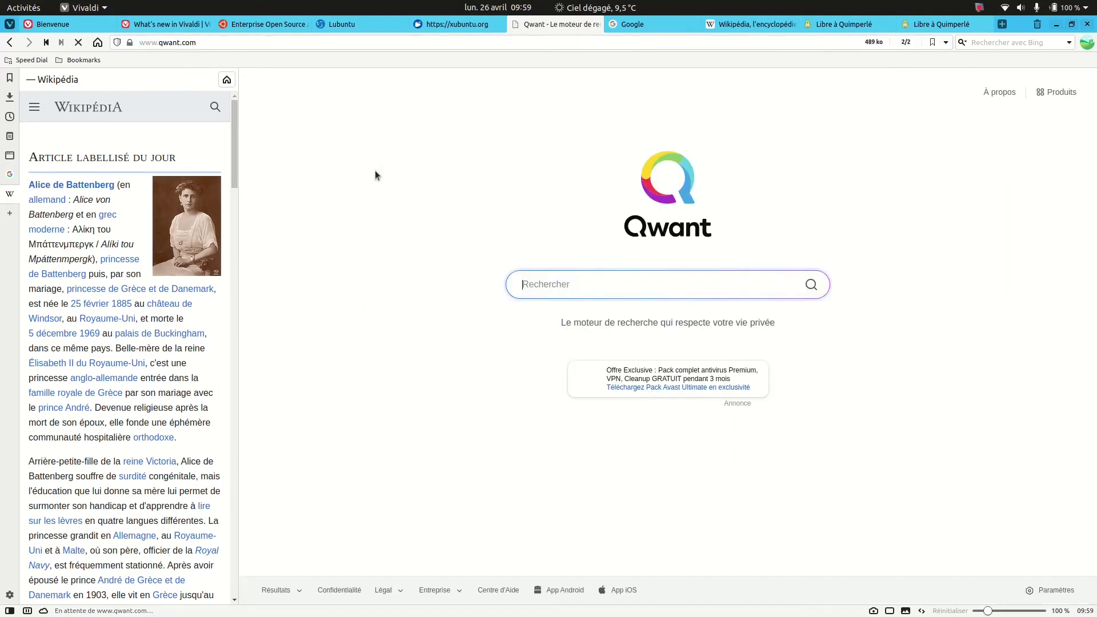
left_click(567, 291)
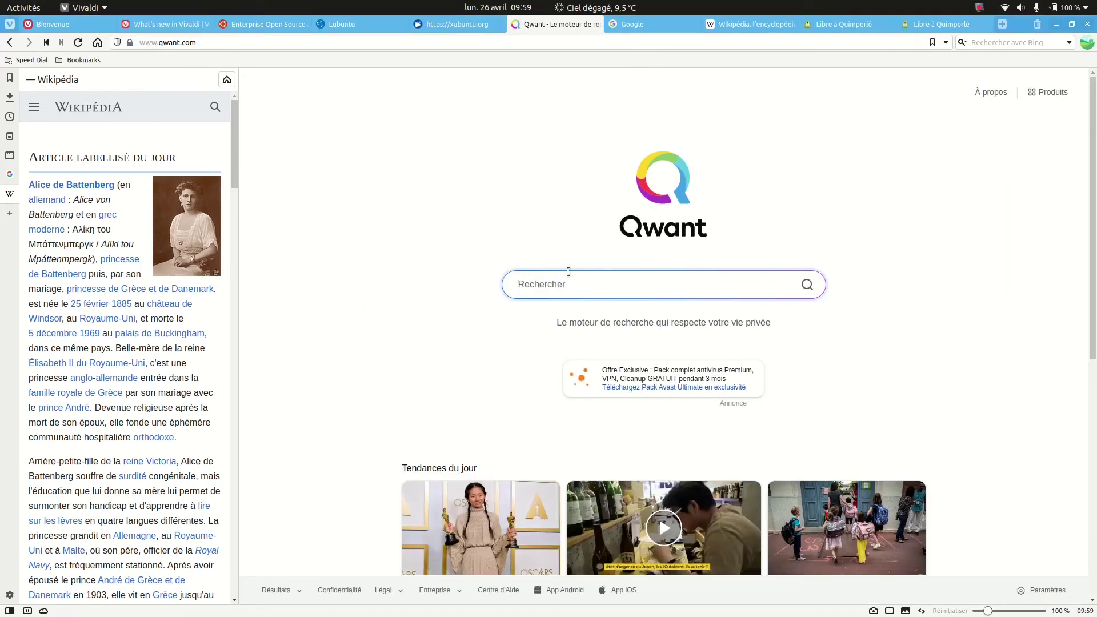
left_click(137, 43)
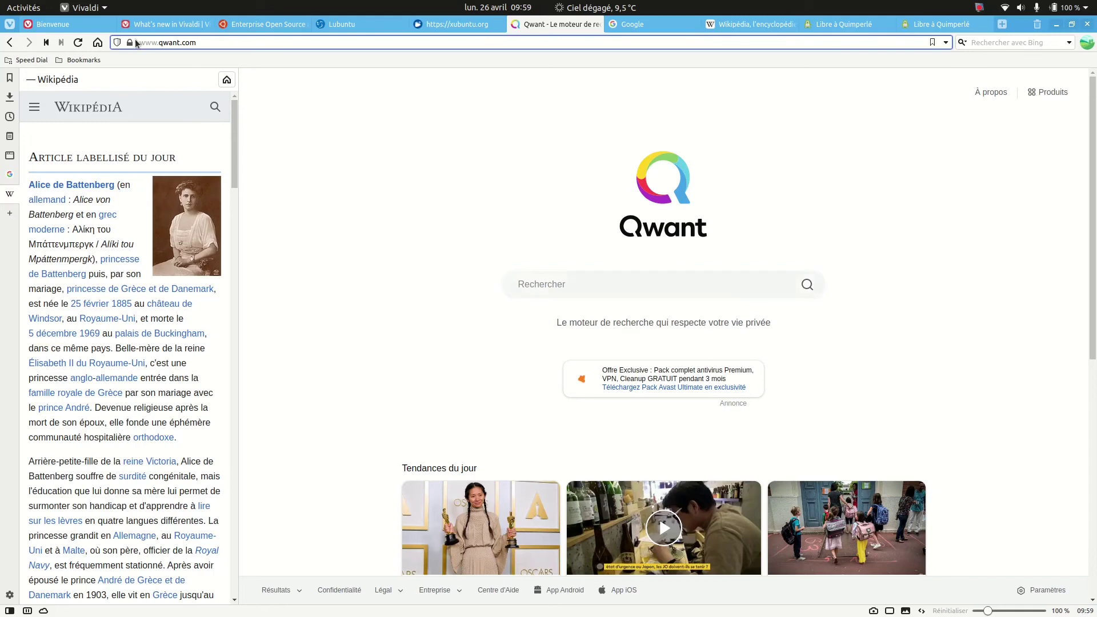
left_click(9, 213)
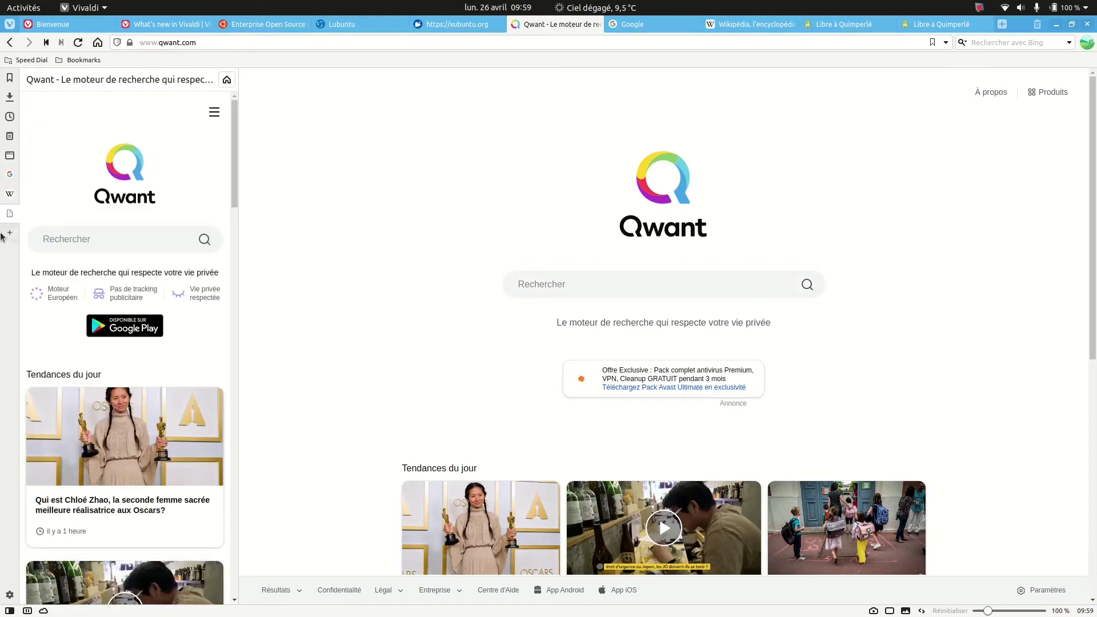
left_click(9, 214)
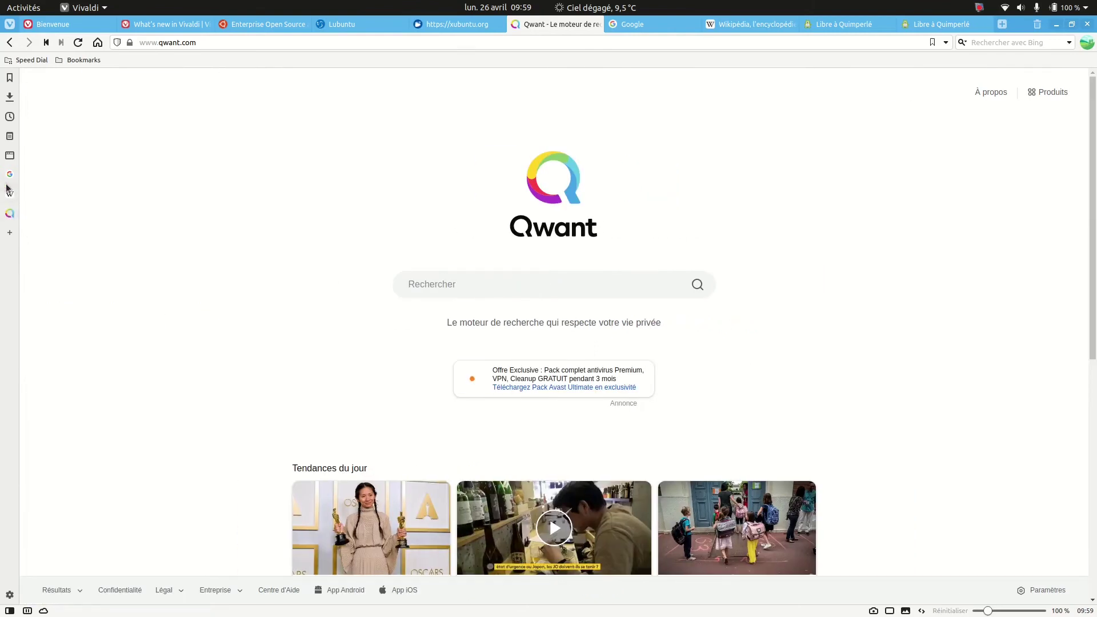
Try out the Google and Qwant web panels and look at the form for adding another web panel.
left_click(6, 182)
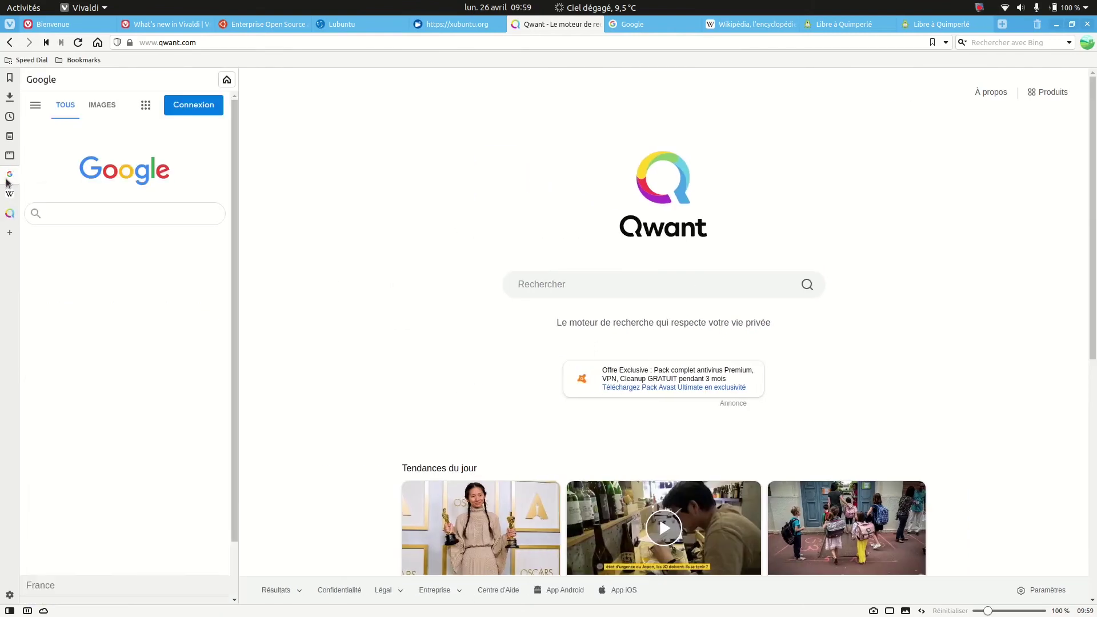
left_click(10, 215)
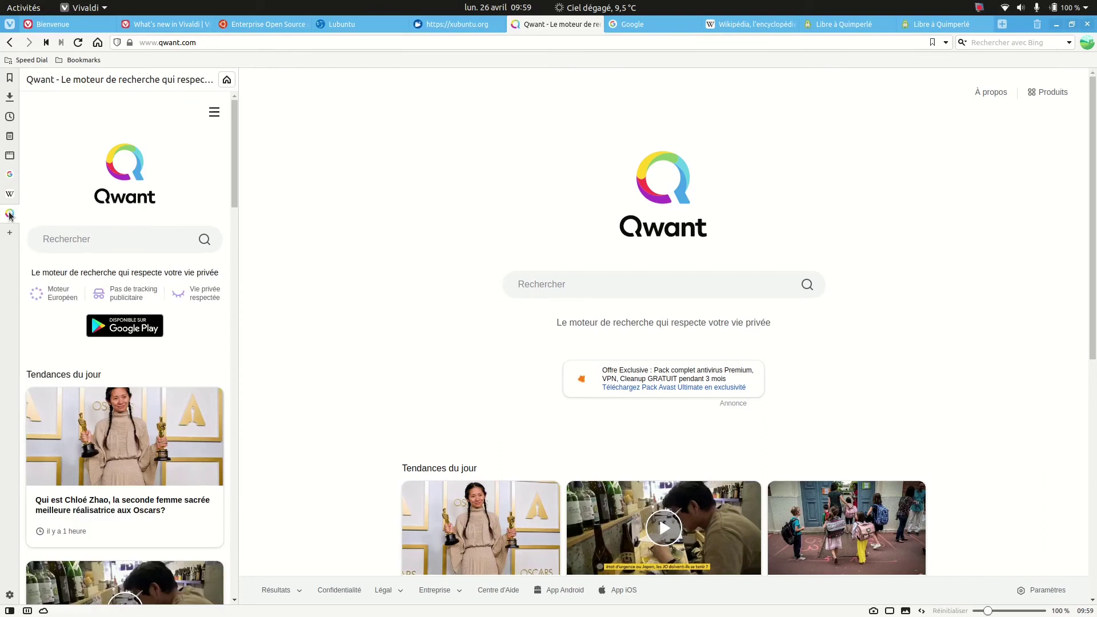
left_click(110, 243)
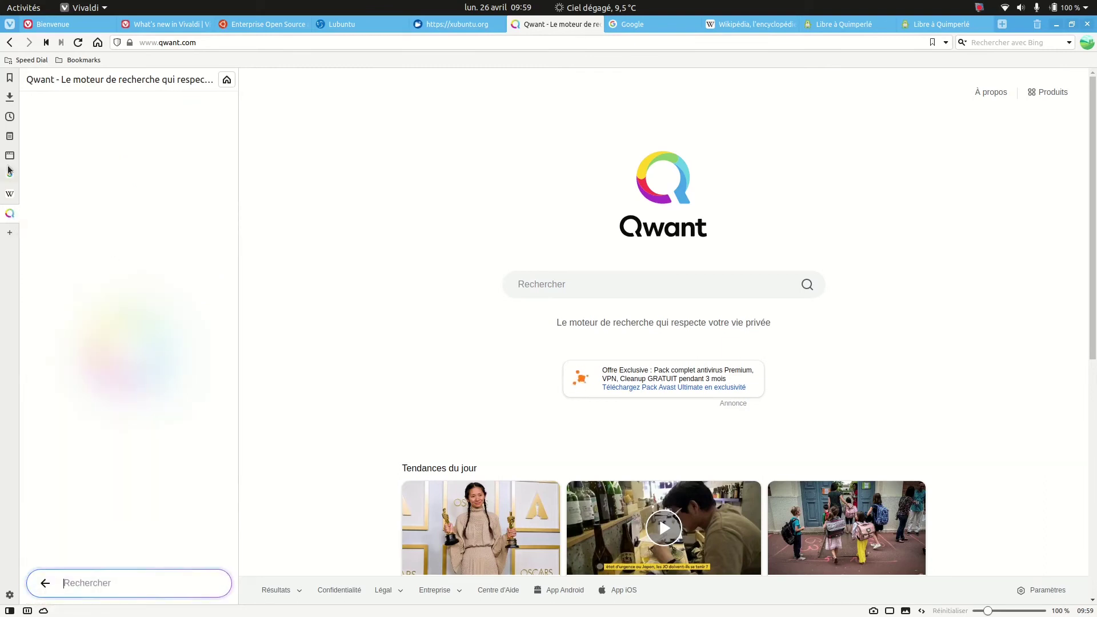
left_click(9, 235)
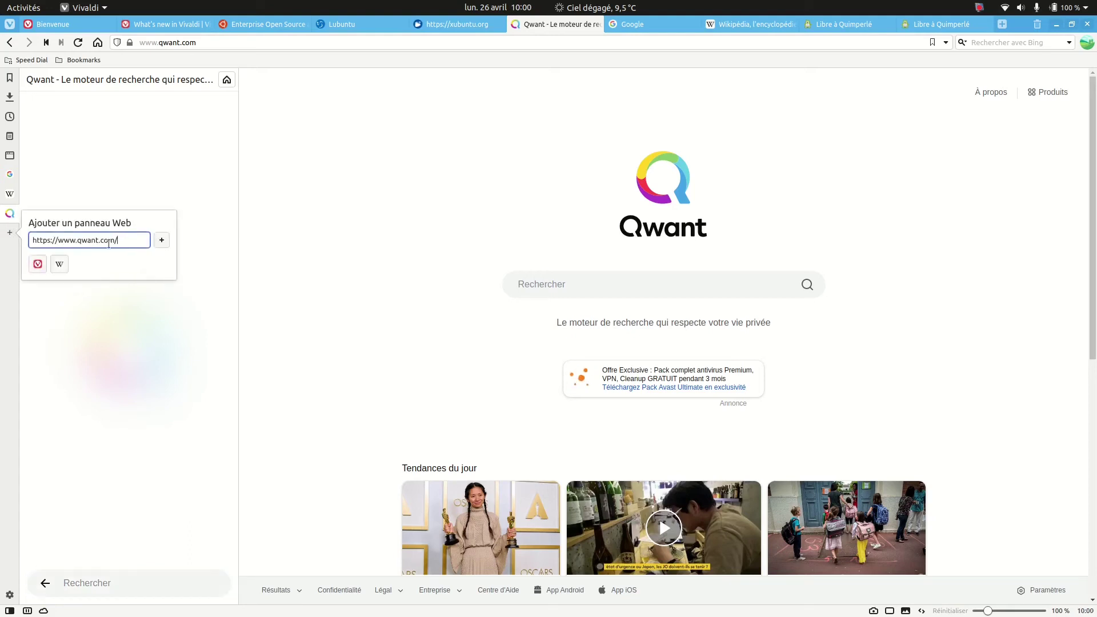
left_click(88, 424)
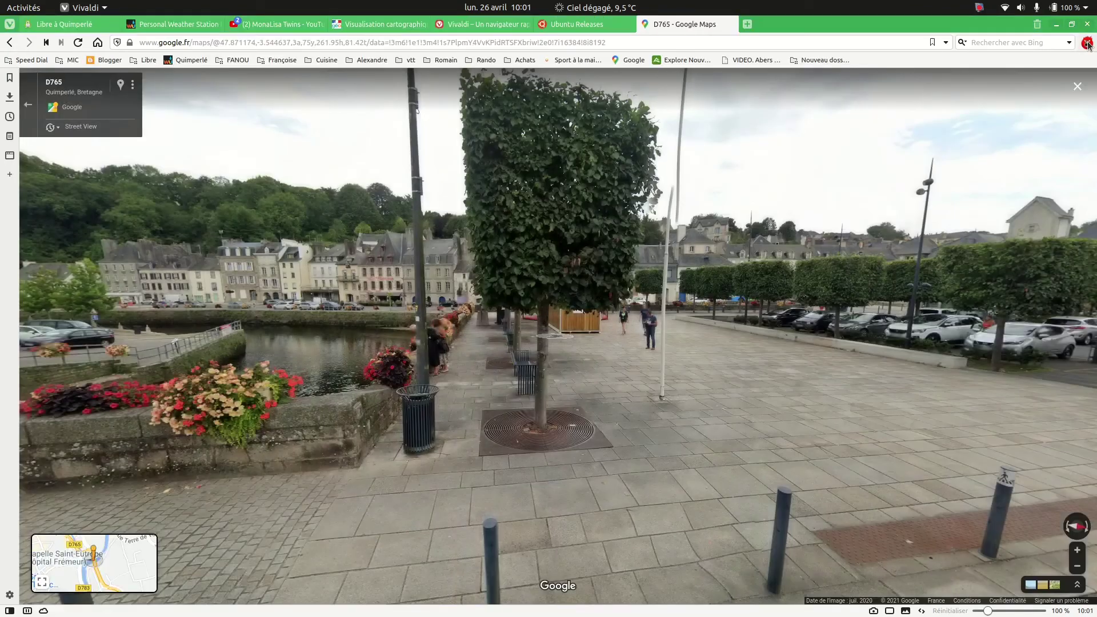
View the stored data summary of Profil 1 in the profile management.
left_click(1085, 42)
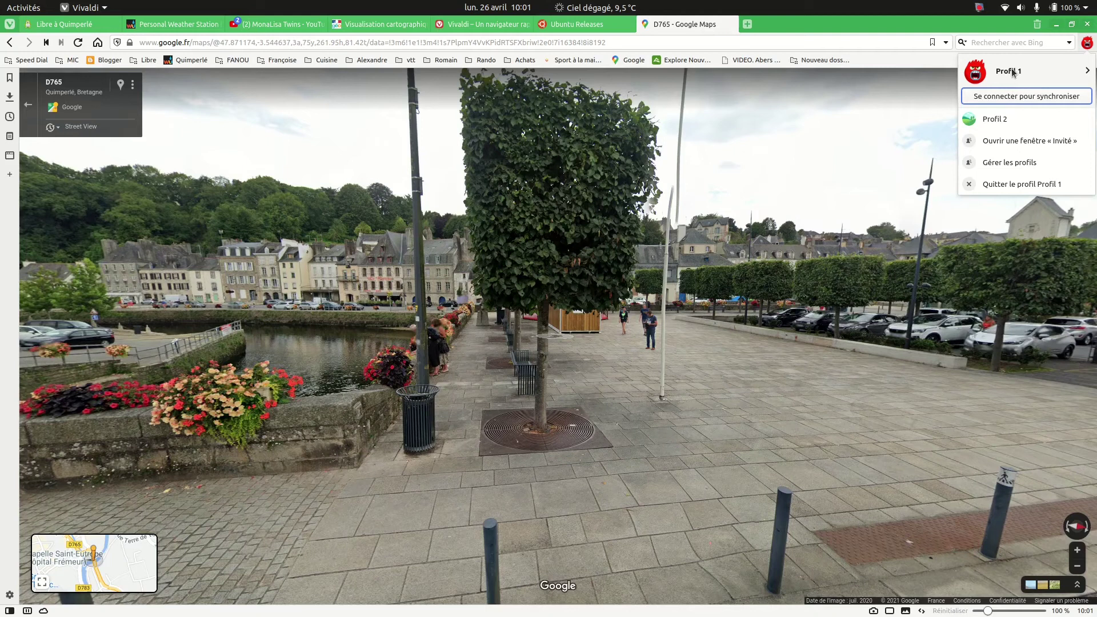
left_click(1000, 163)
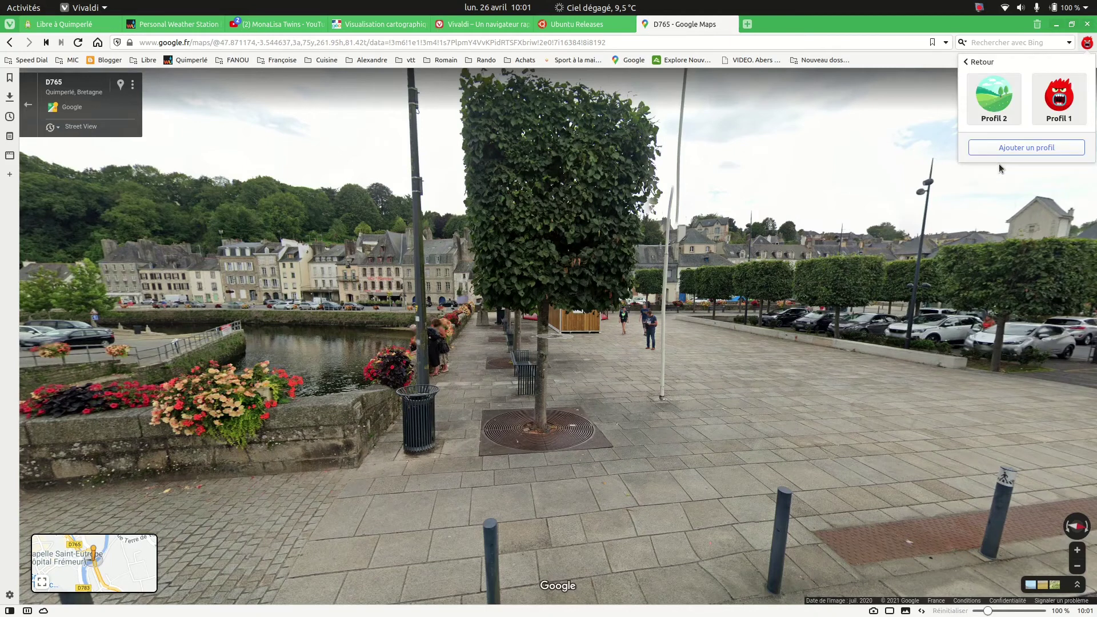
left_click(1053, 110)
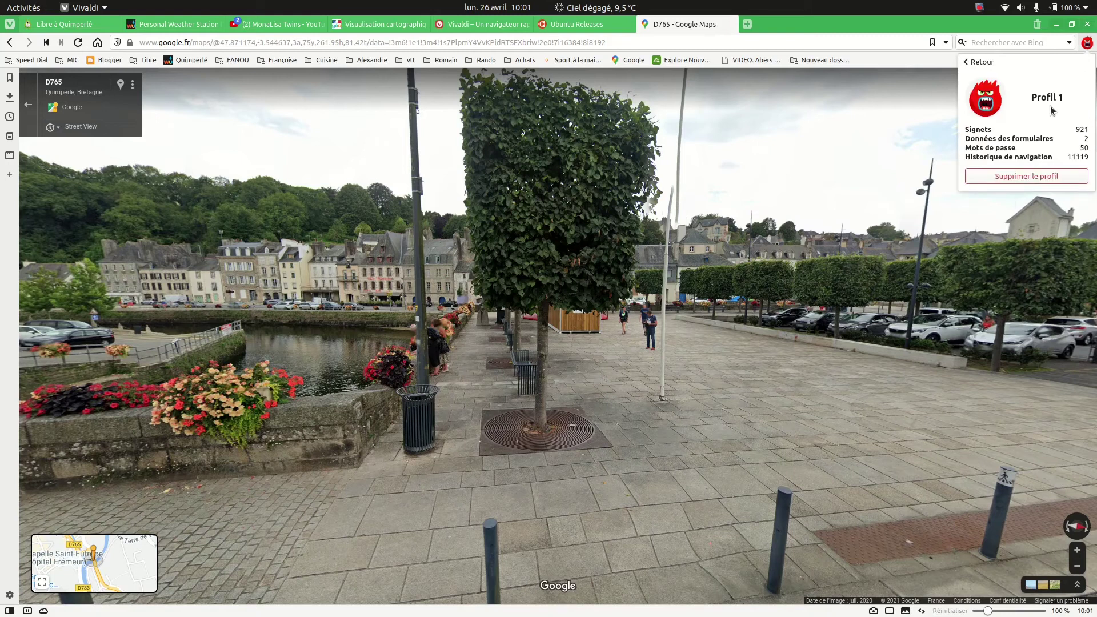
left_click(779, 133)
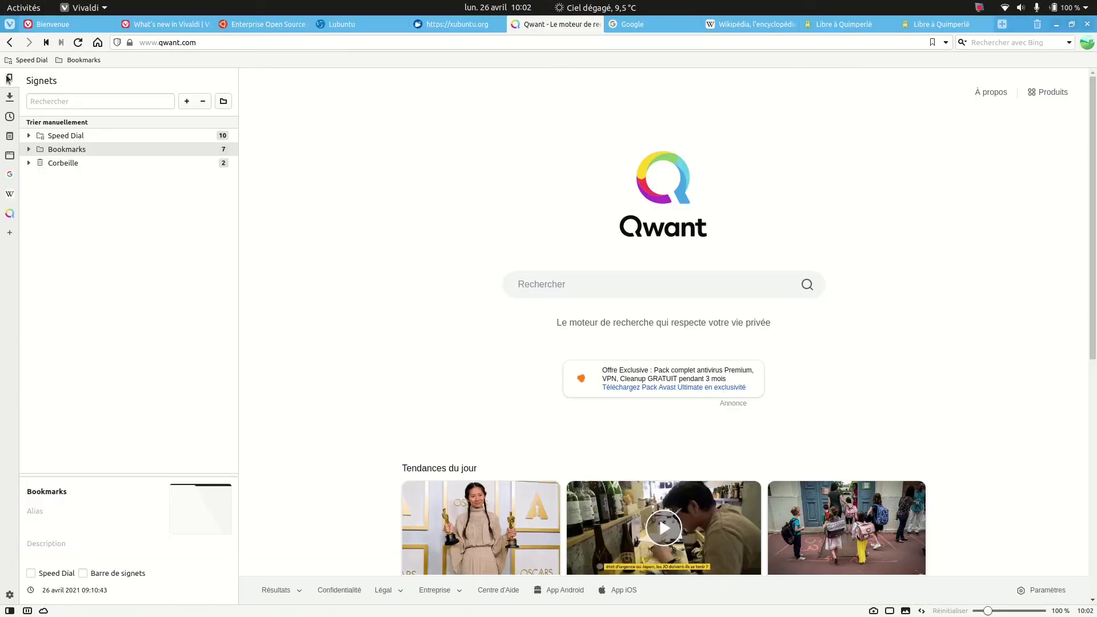
Collapse and reopen the bookmarks panel and briefly view the Google web panel.
left_click(8, 77)
left_click(8, 78)
left_click(8, 78)
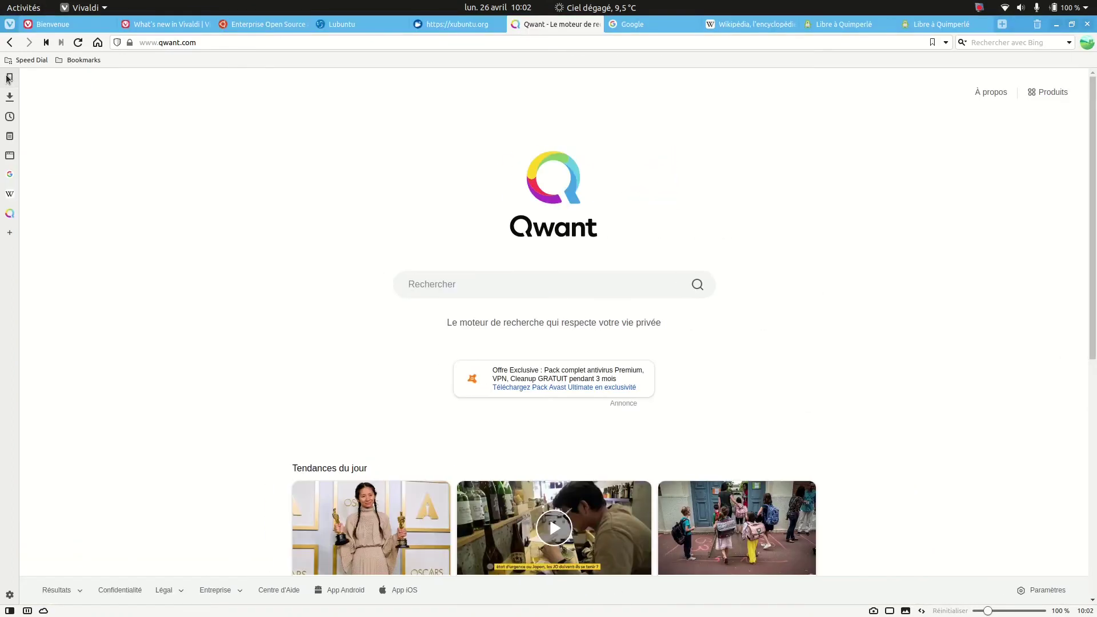
left_click(11, 175)
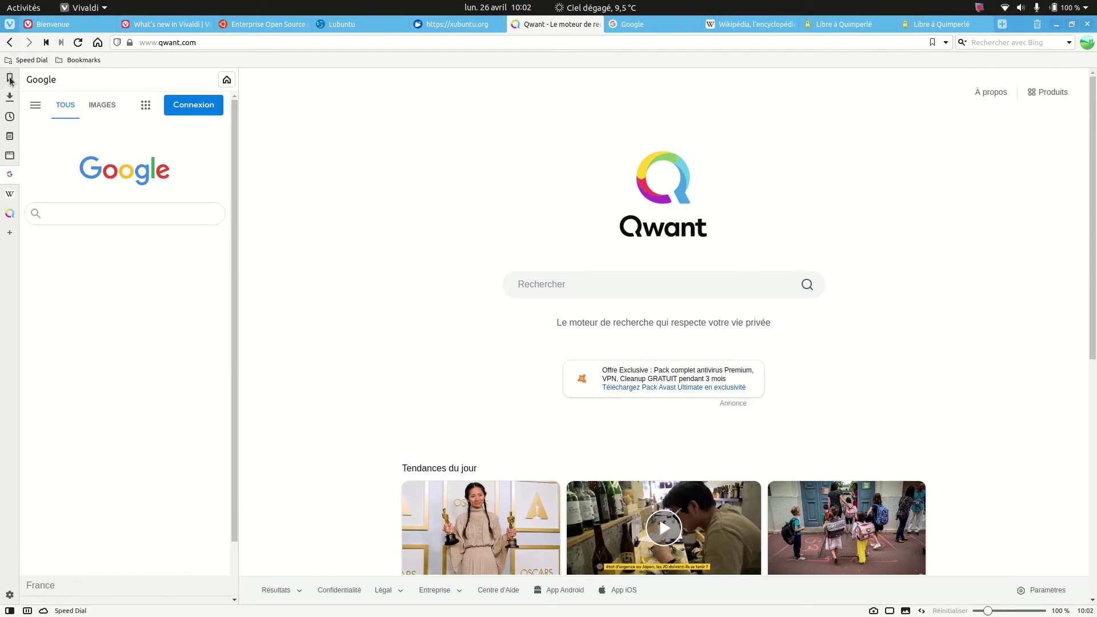
left_click(10, 175)
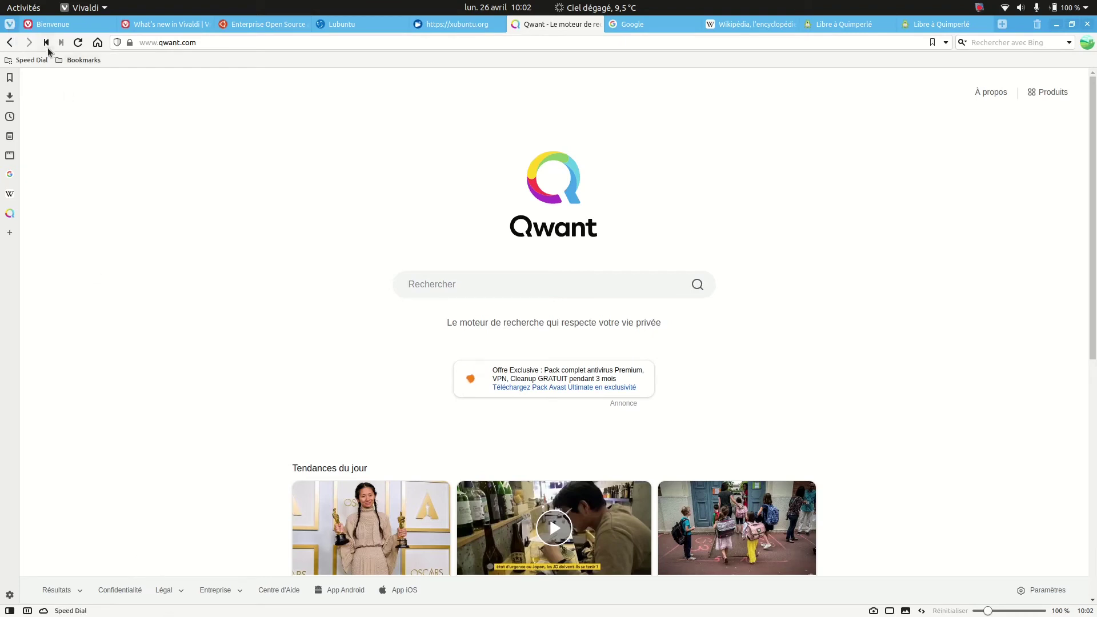
Hide the status bar and the side panel, and display the status bar again.
left_click(10, 25)
mouse_move(71, 70)
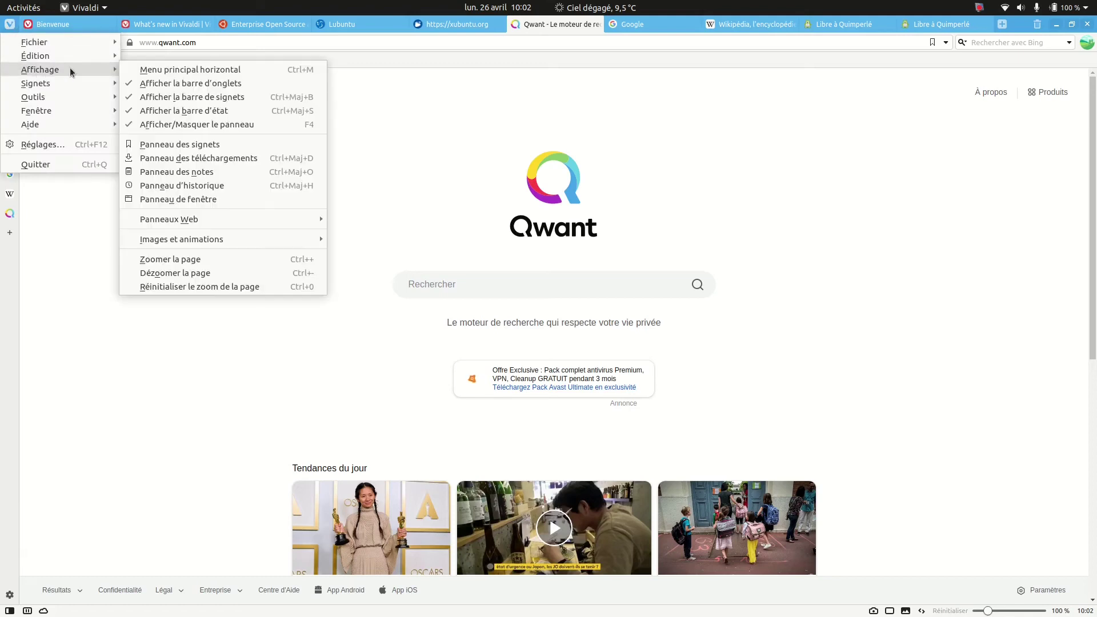
left_click(166, 112)
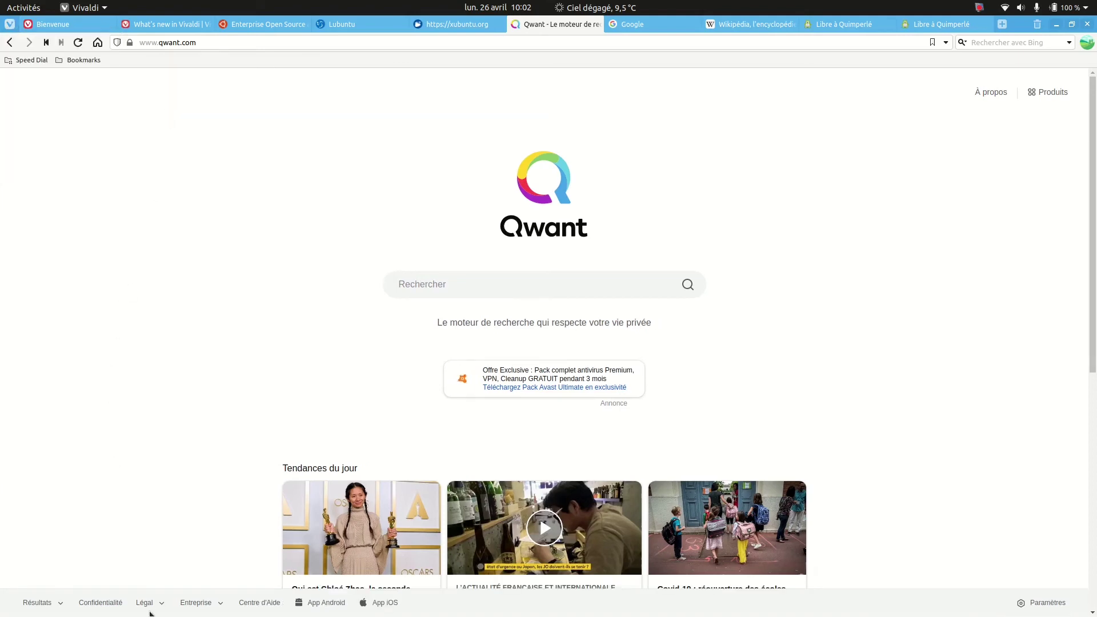
left_click(10, 25)
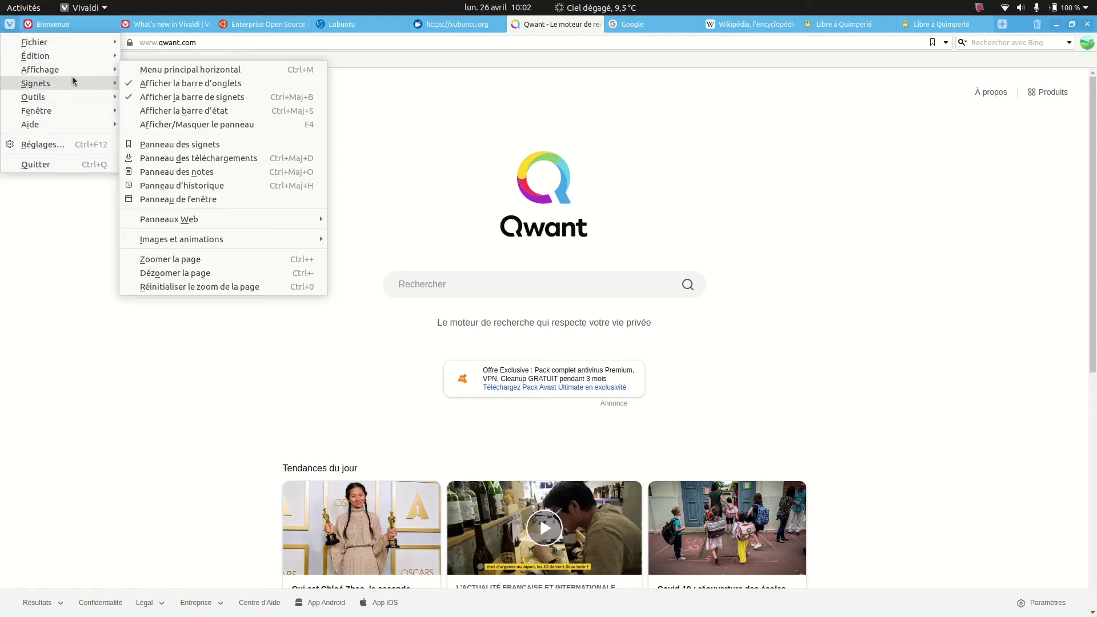
left_click(136, 111)
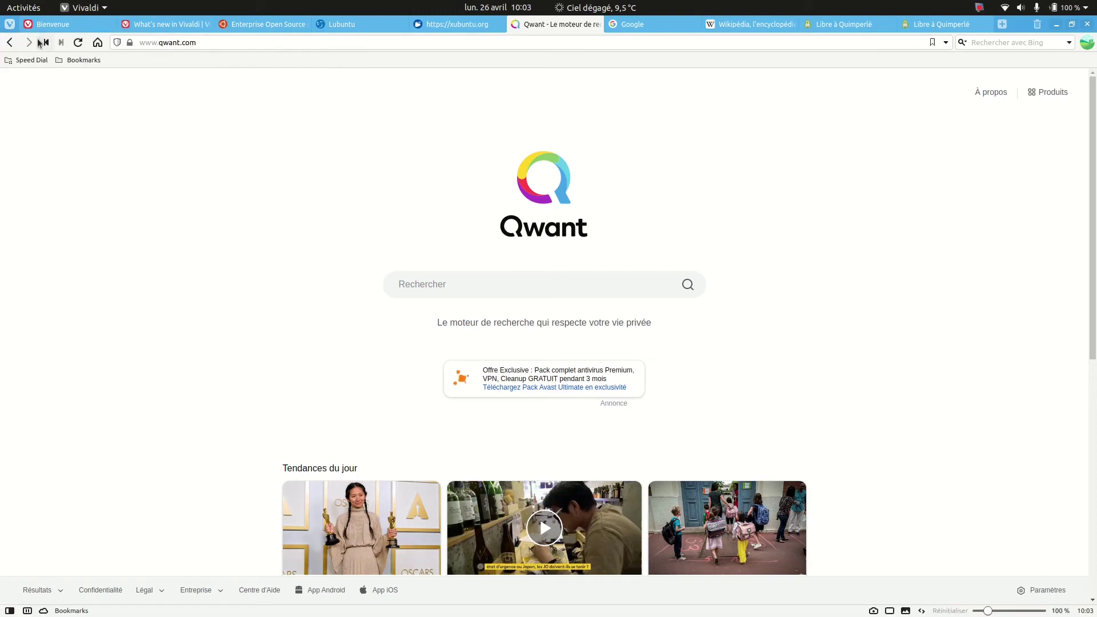
Display the side panel again through the view options.
left_click(9, 24)
mouse_move(60, 85)
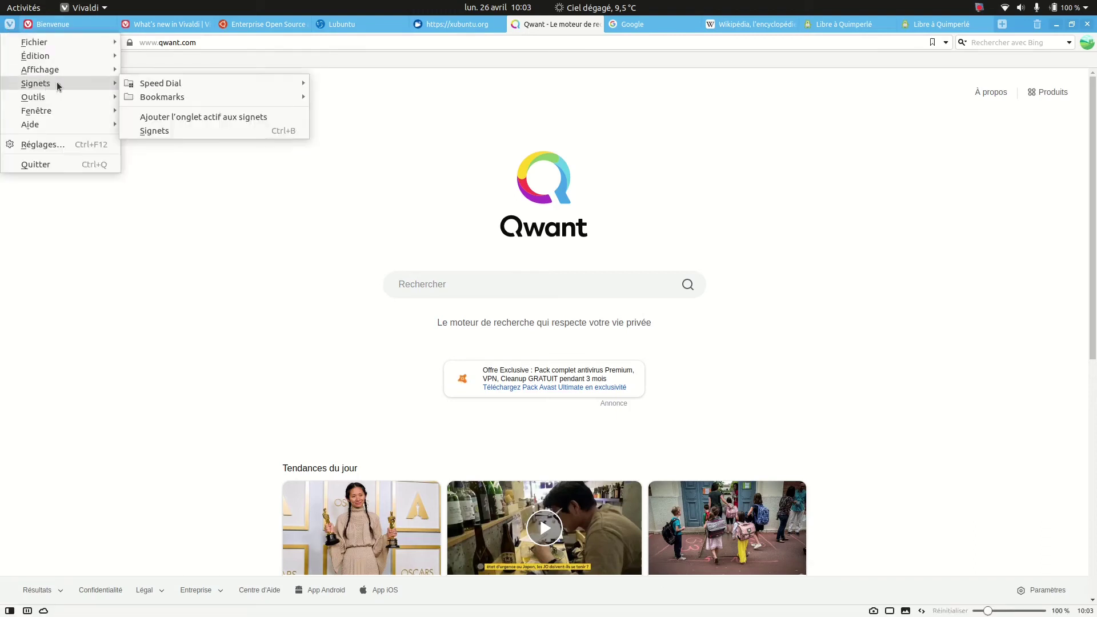
mouse_move(102, 72)
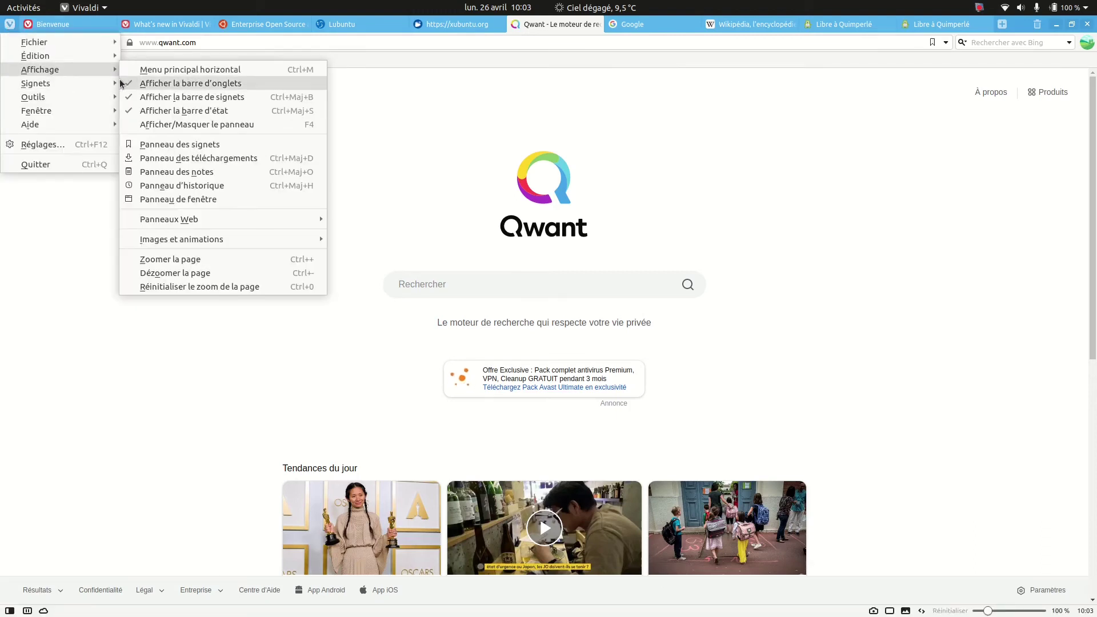
left_click(134, 125)
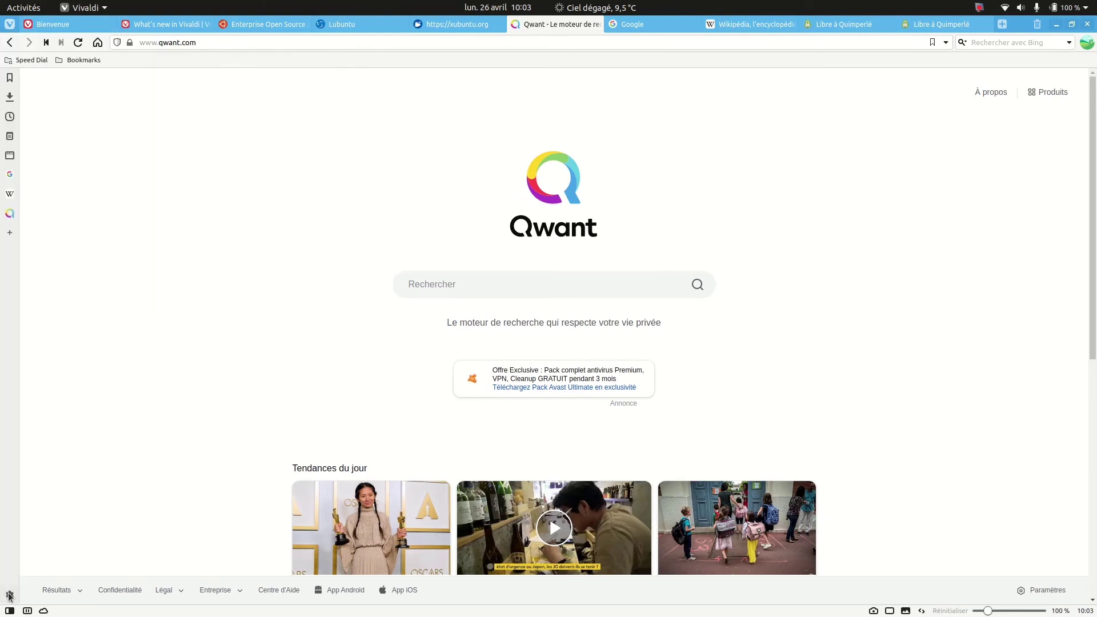
Look through the privacy settings of Profil 2, including the tracker and ad blocking levels, and close the settings.
left_click(9, 594)
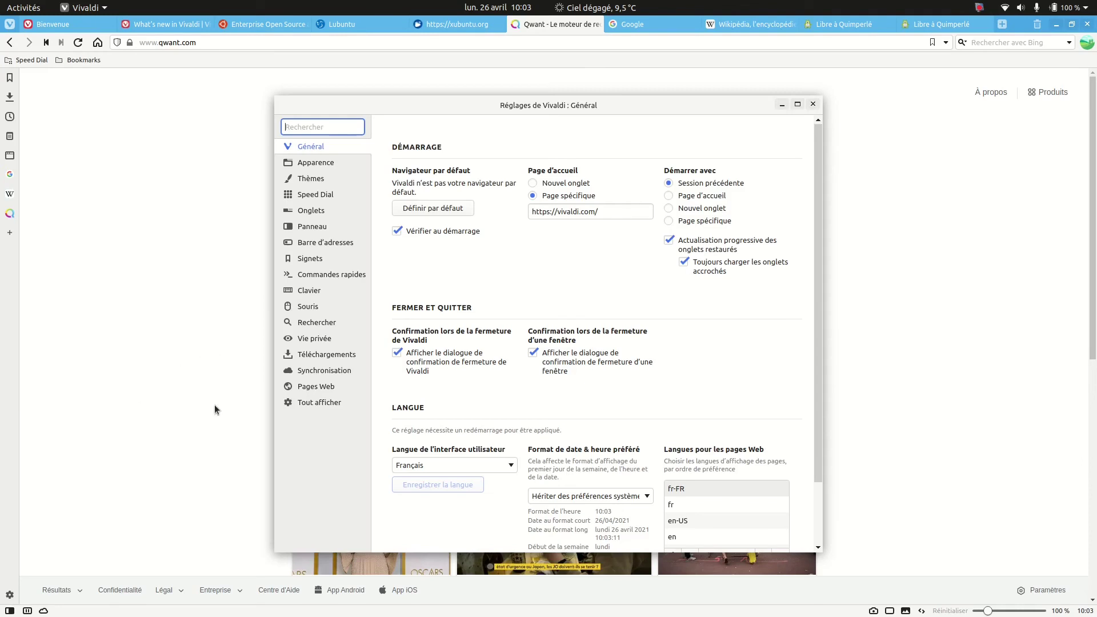
left_click(315, 338)
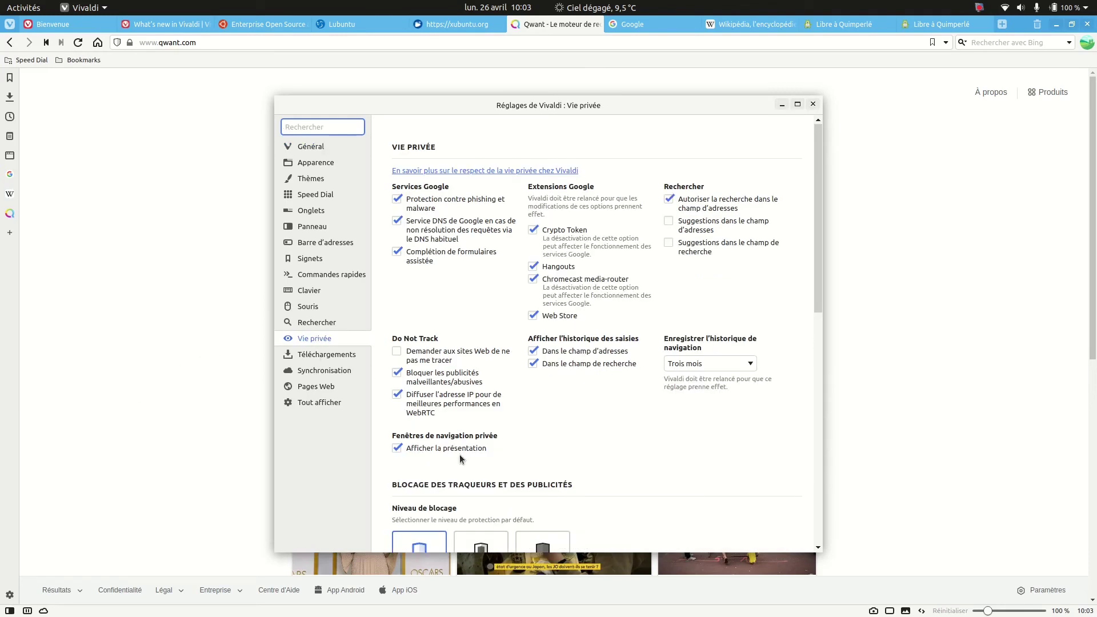
left_click_drag(818, 237, 818, 415)
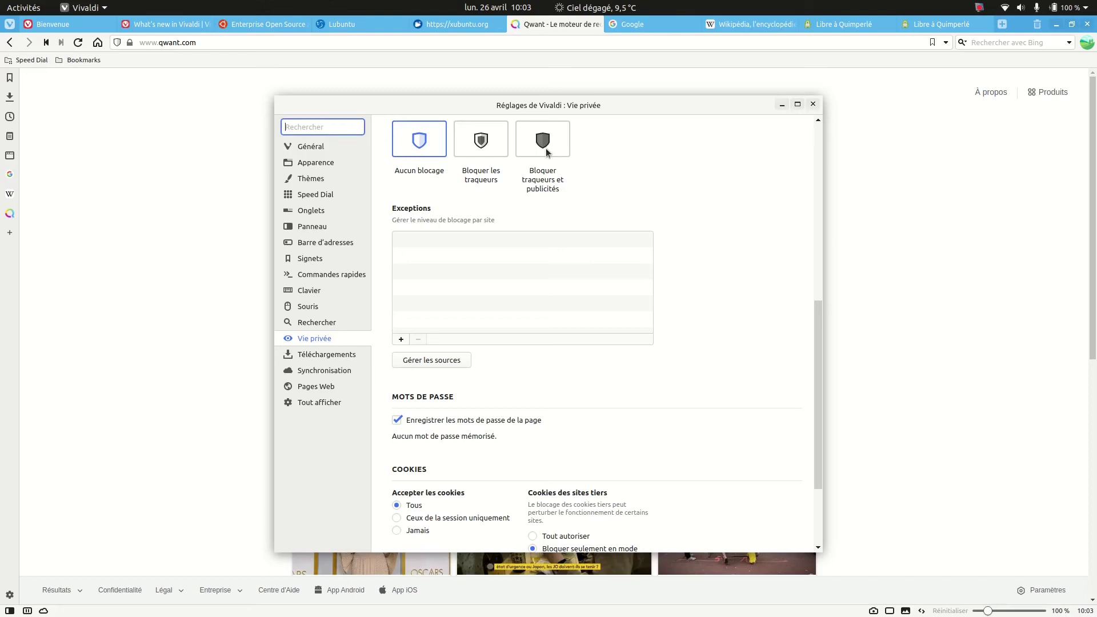
left_click_drag(816, 362, 841, 157)
left_click(814, 104)
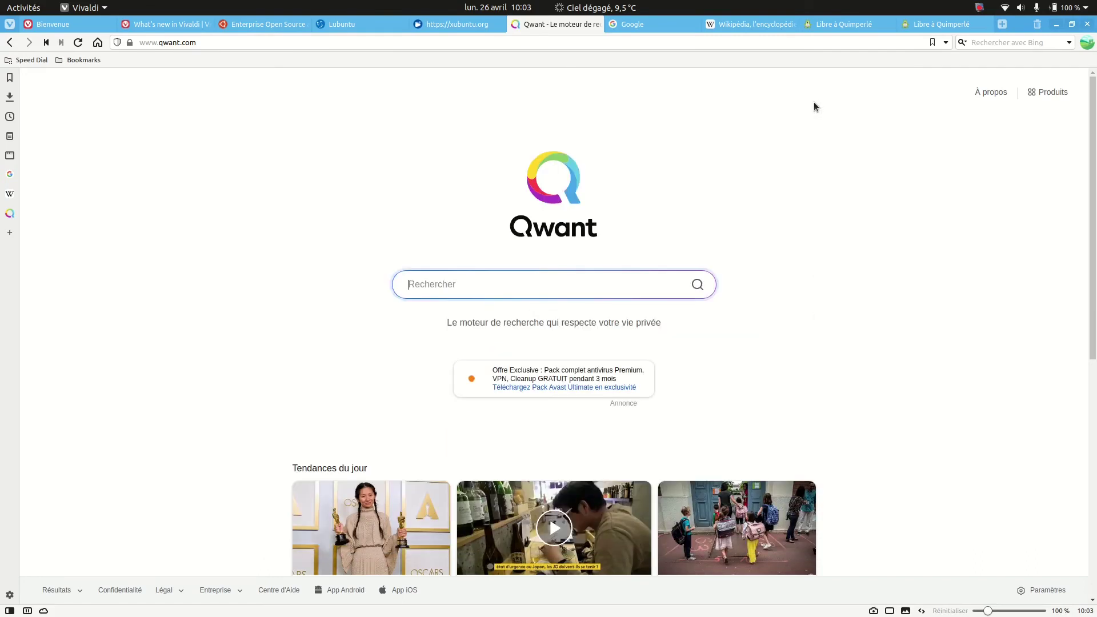
Switch to Profil 1 and examine the tracker and ad blocking level in its privacy settings, ending on the bookmark settings.
left_click(1088, 46)
left_click(1003, 118)
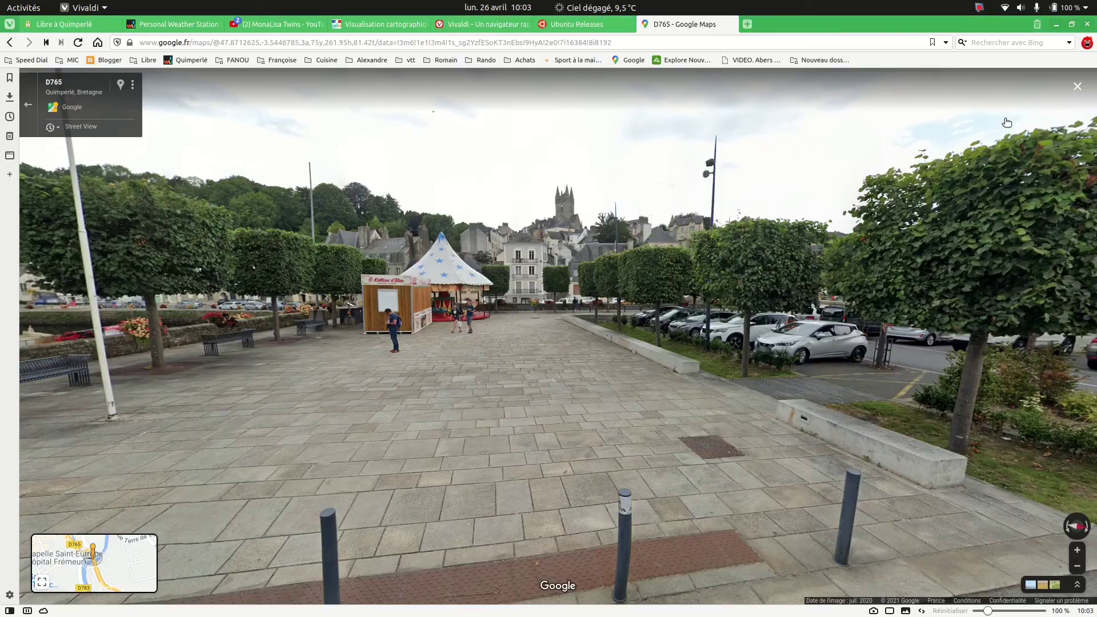
left_click(9, 595)
left_click(323, 338)
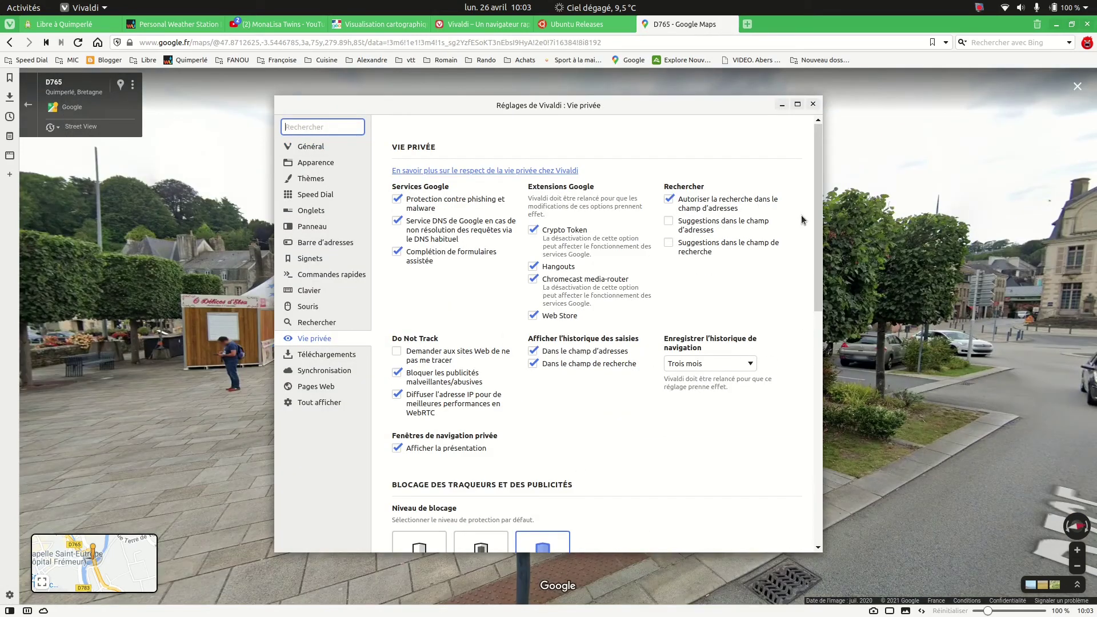
left_click_drag(818, 238, 806, 331)
scroll(807, 330, "down", 3)
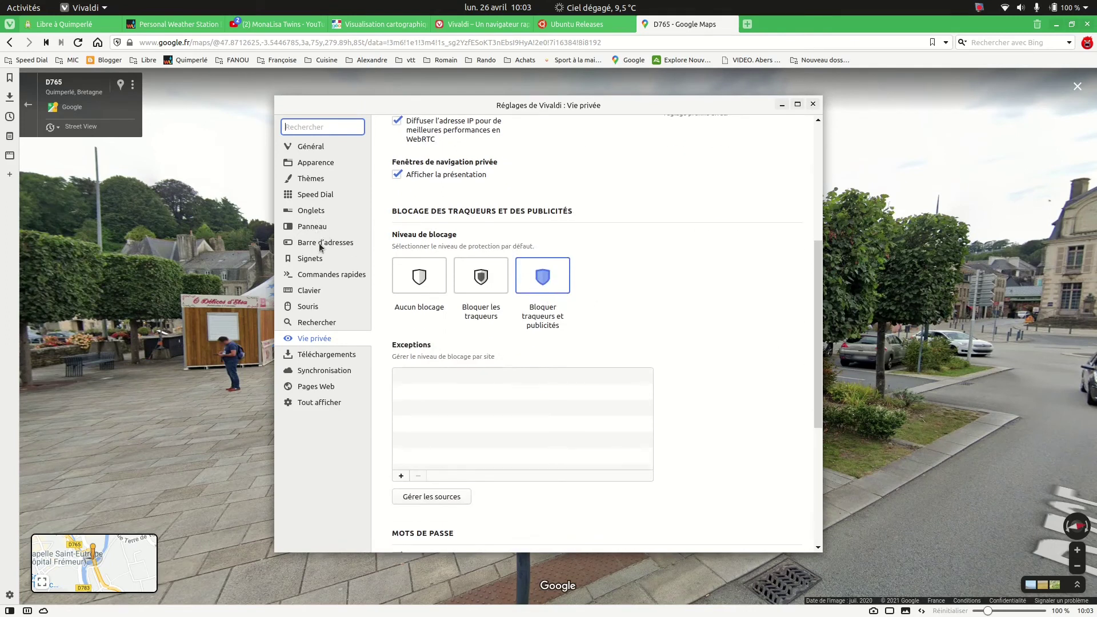
left_click(312, 259)
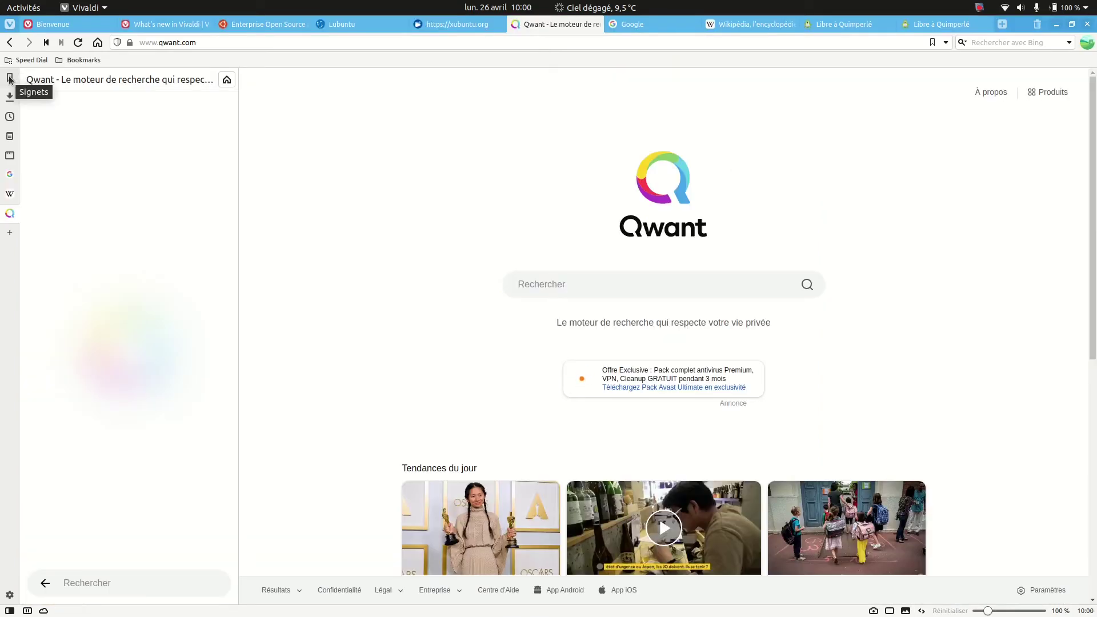
Show the bookmarks panel and expand its Bookmarks folder.
left_click(9, 78)
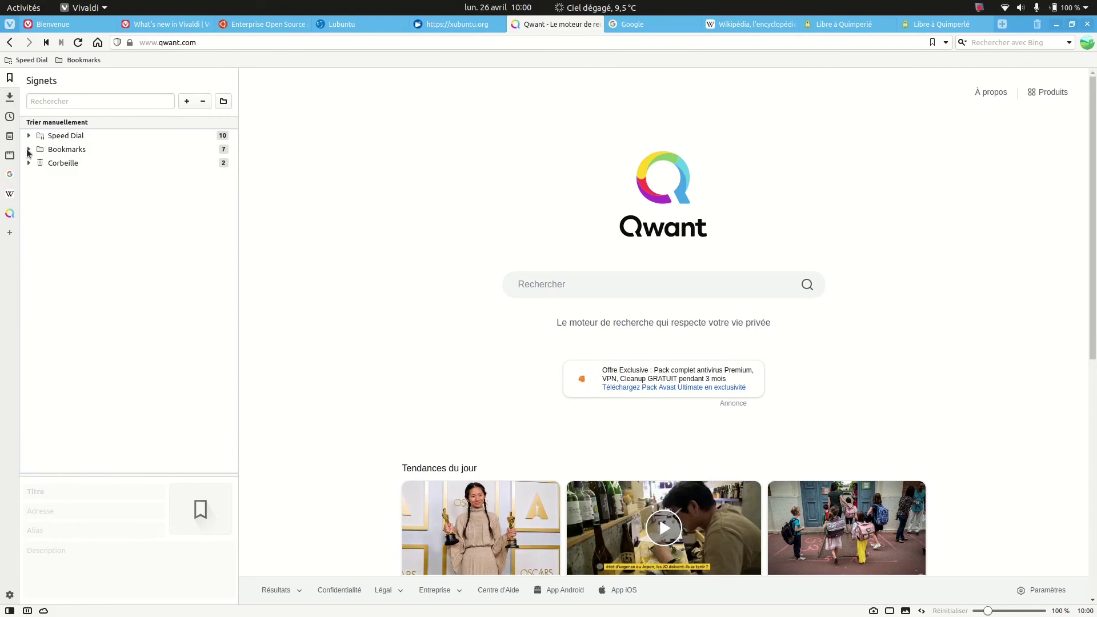
left_click(28, 151)
left_click(29, 150)
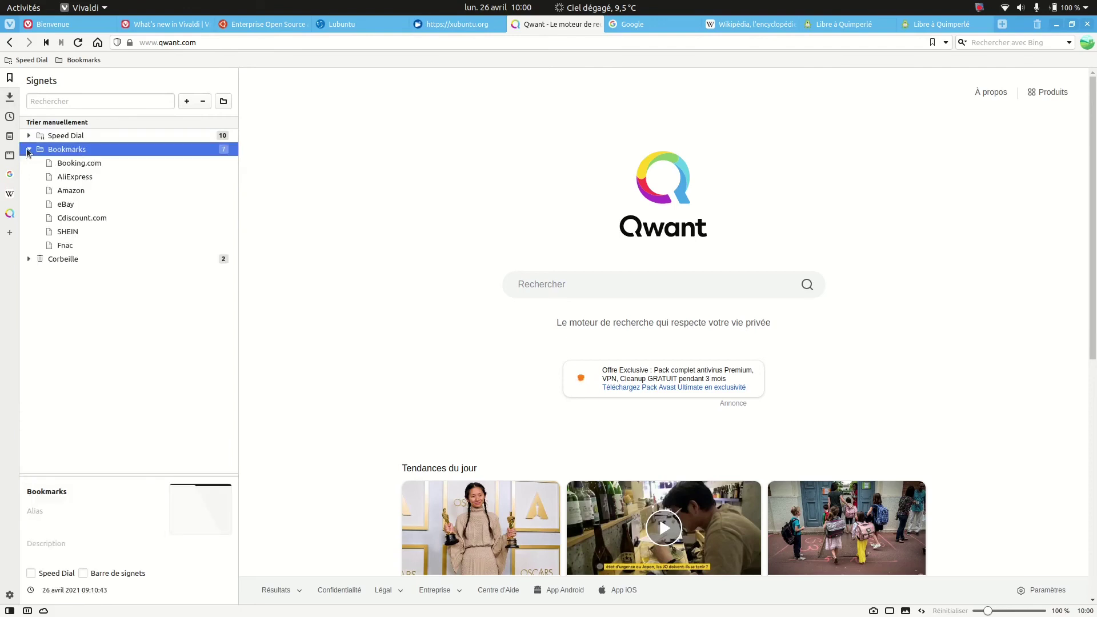
Collapse the Bookmarks folder in the bookmarks panel and switch to Profil 1.
left_click(26, 147)
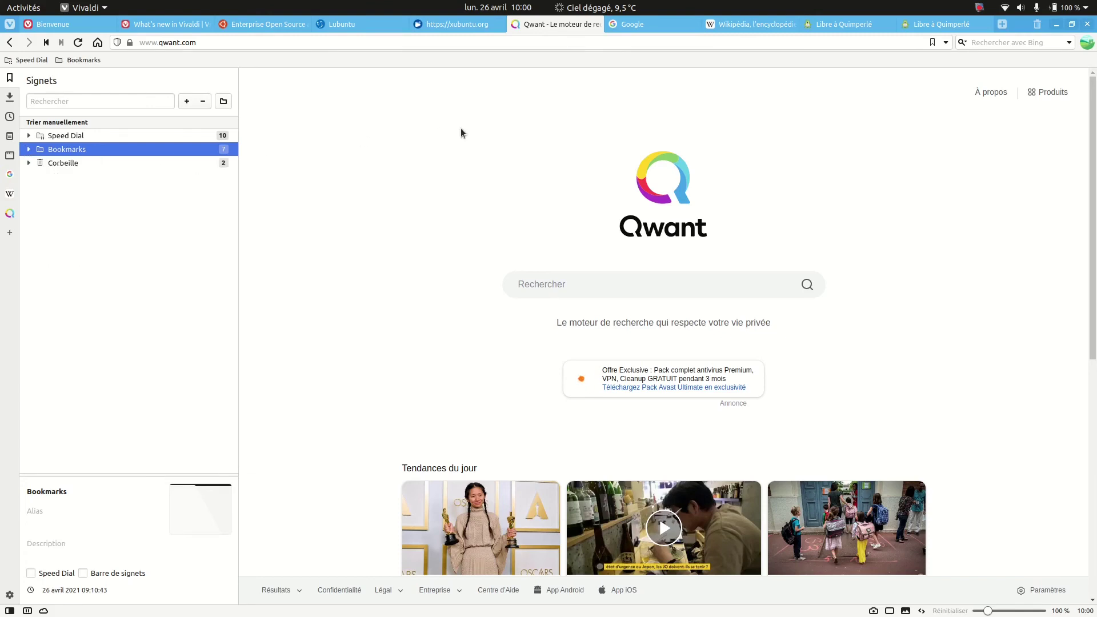
left_click(1087, 44)
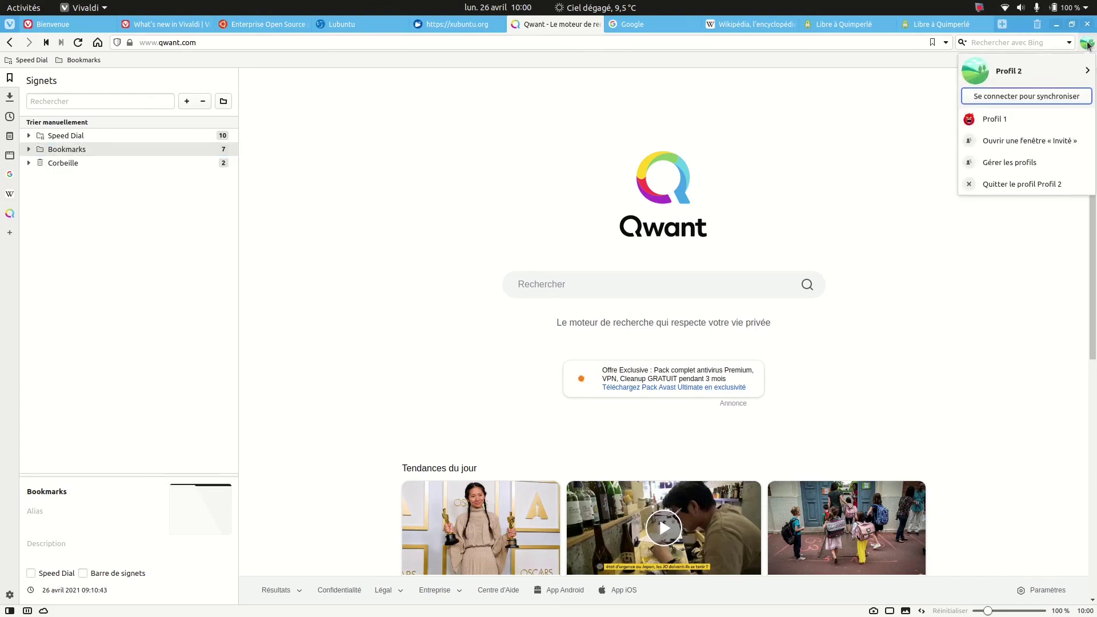
left_click(1009, 121)
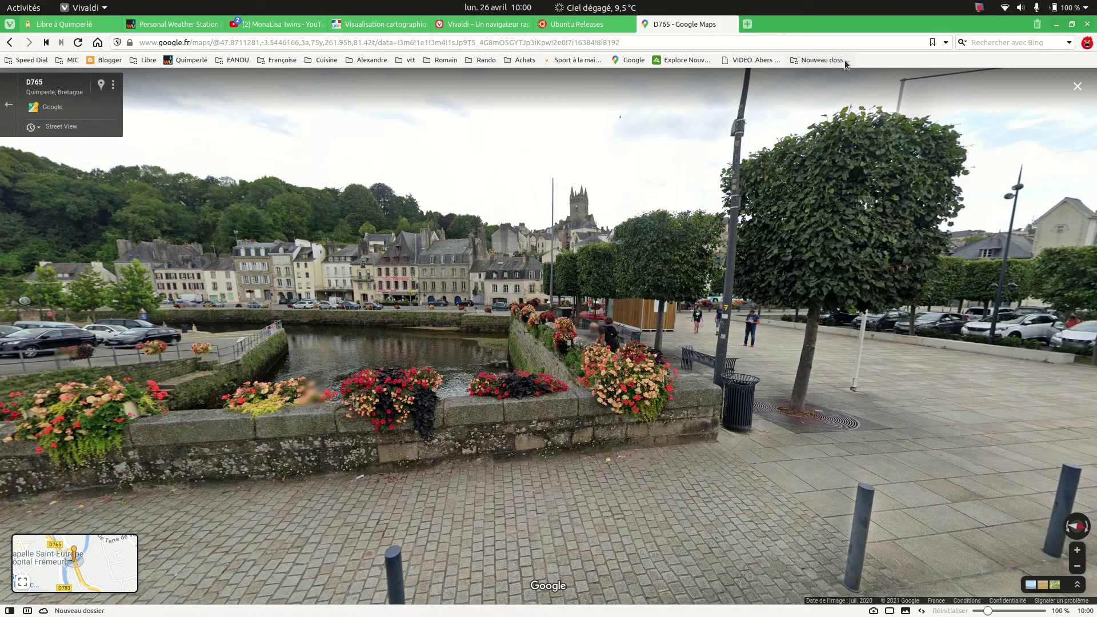
Display the side panel in Profil 1 and look through its bookmark folders.
left_click(4, 27)
mouse_move(53, 81)
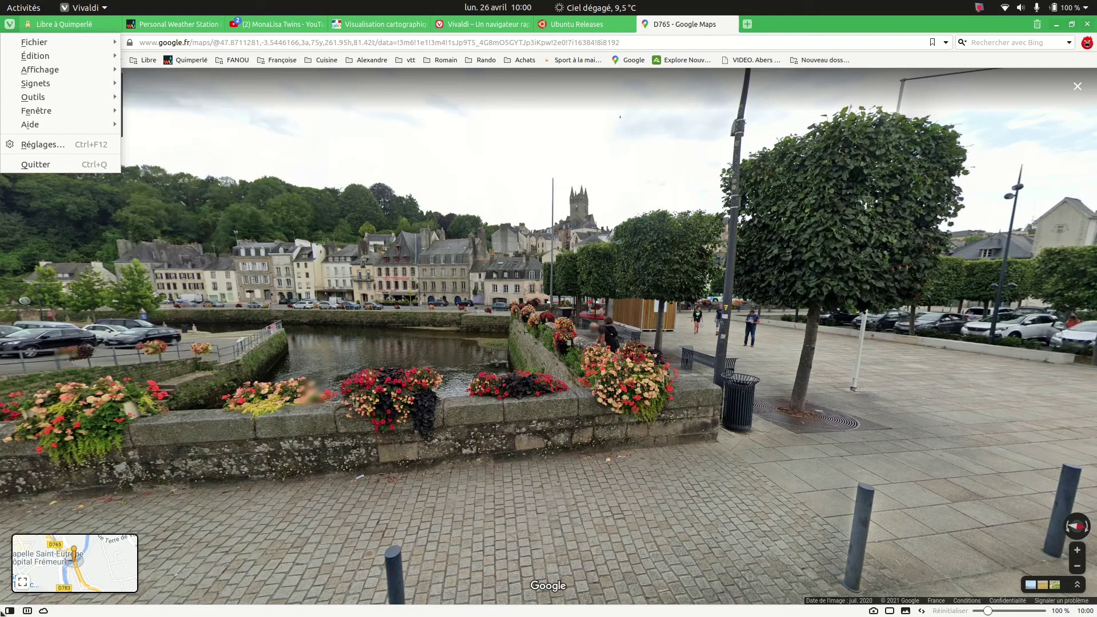
key("Escape")
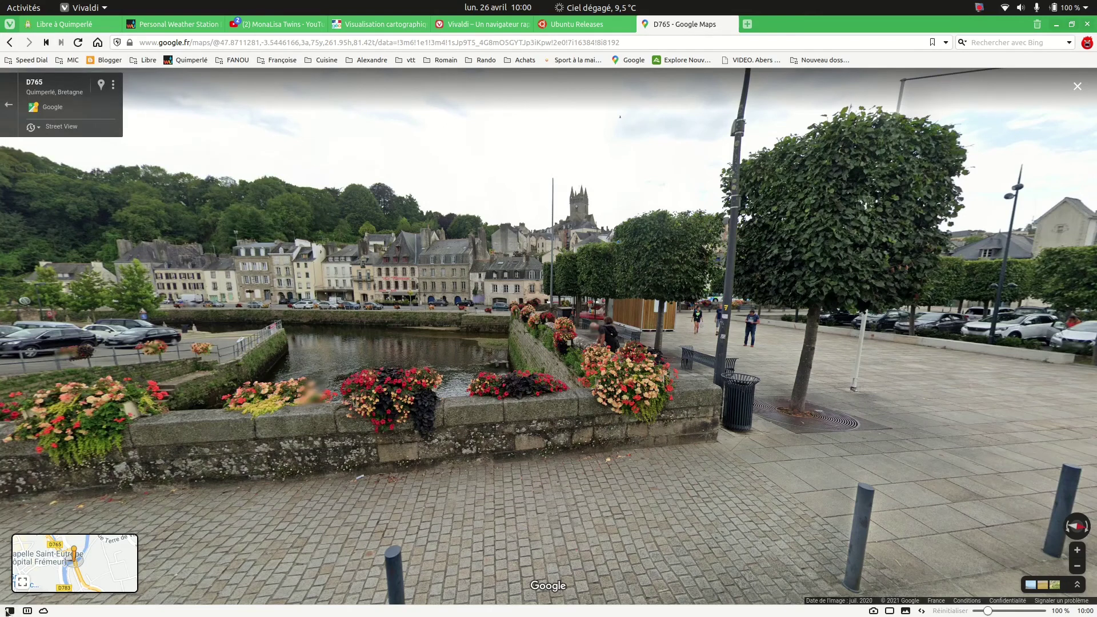
left_click(8, 610)
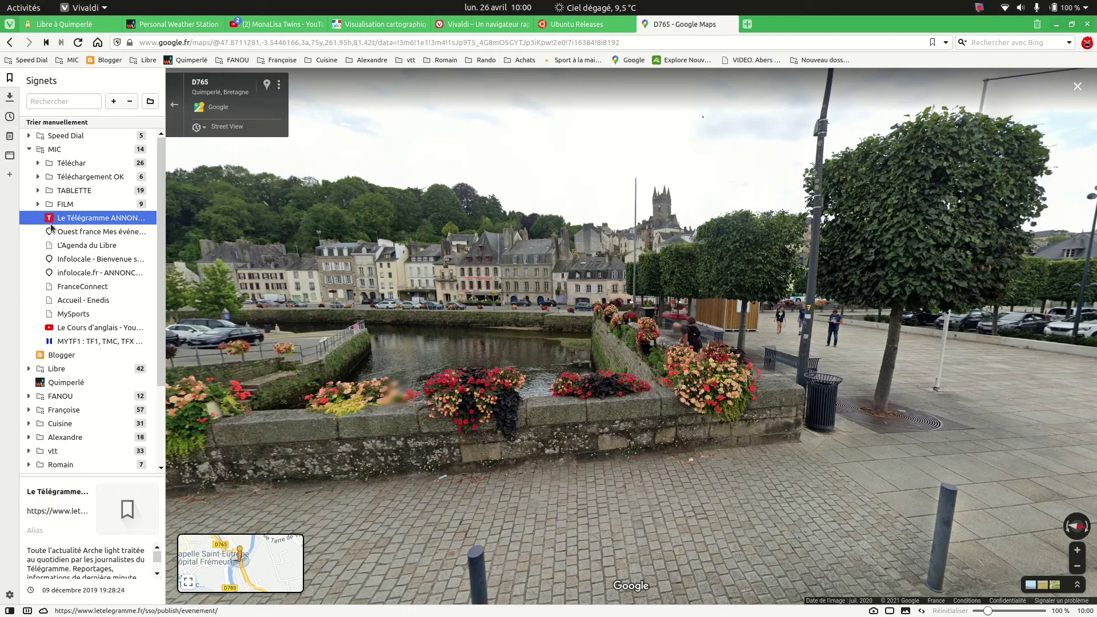
left_click_drag(162, 249, 178, 123)
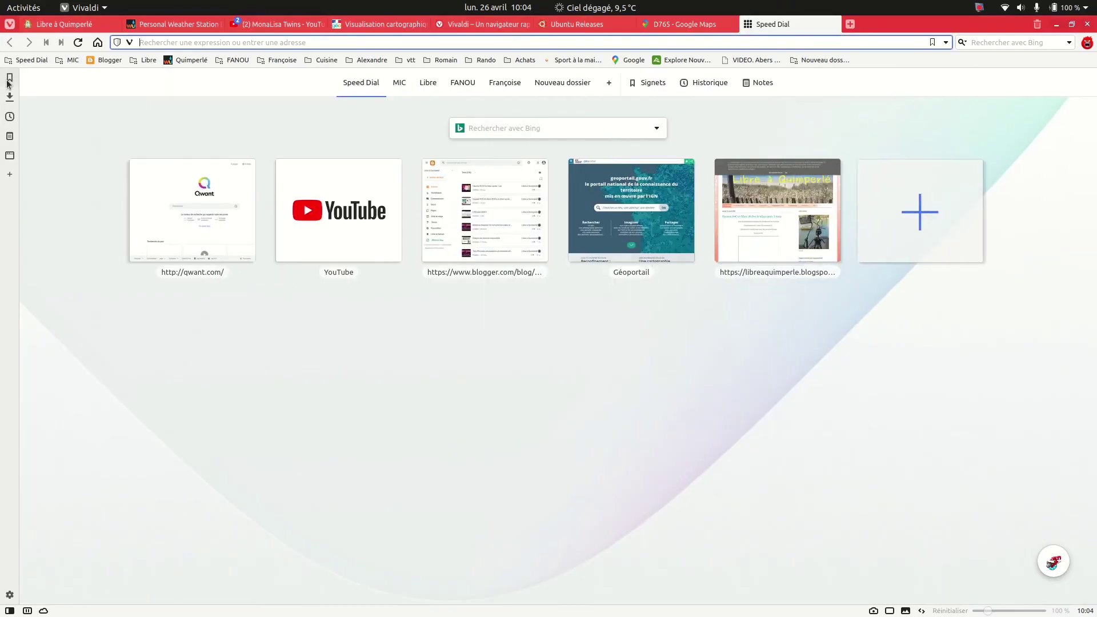
Open the bookmarks manager, look through the sources offered for importing bookmarks, and cancel the import.
left_click(10, 24)
mouse_move(33, 97)
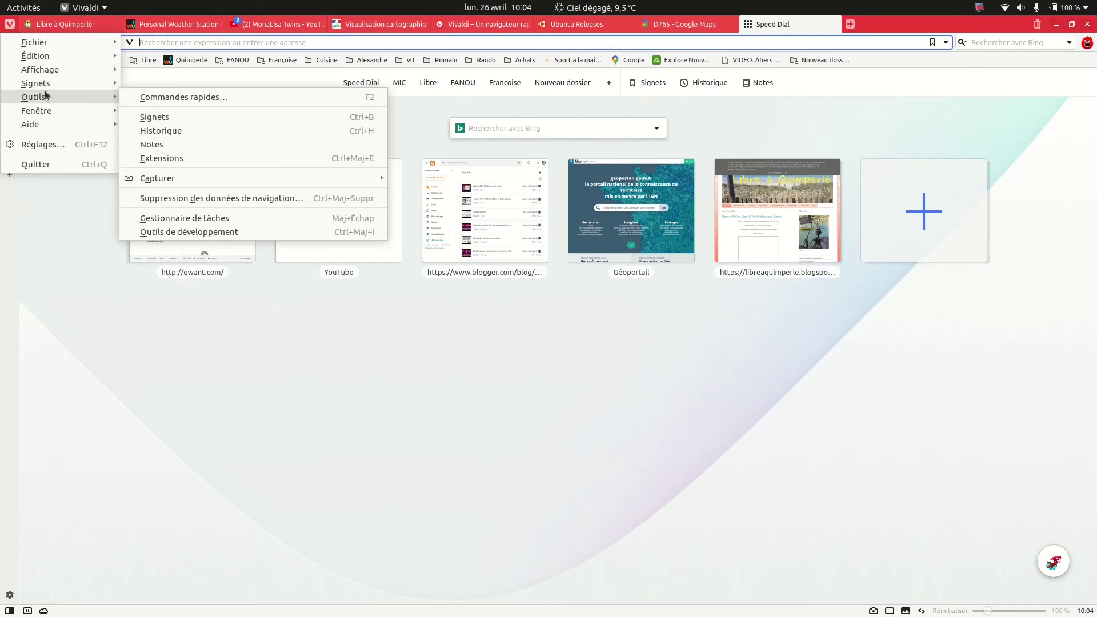
left_click(144, 117)
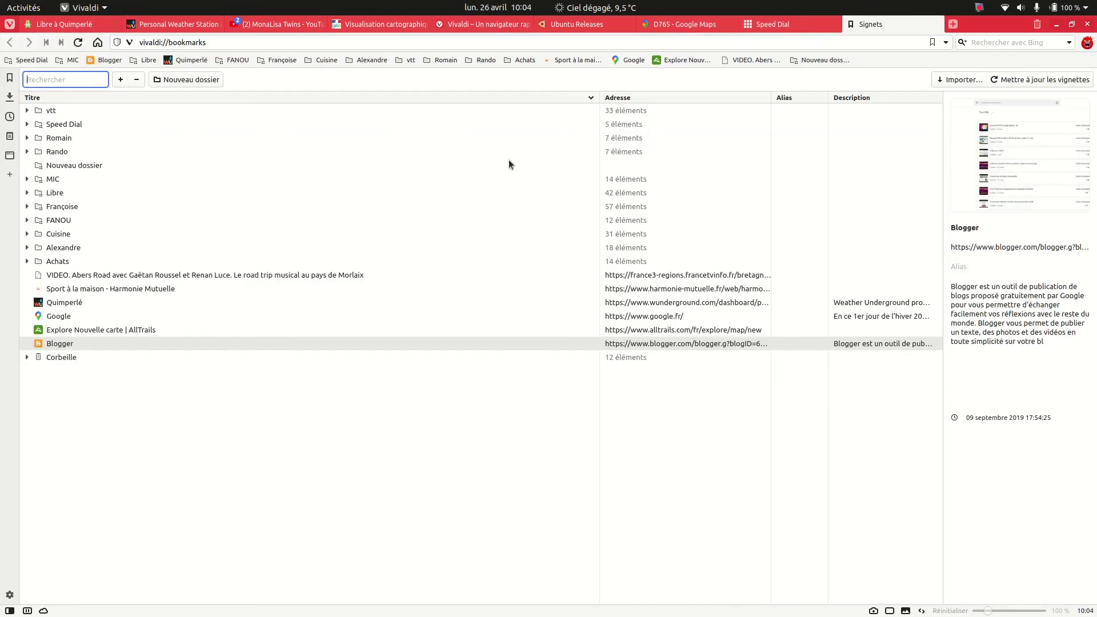
left_click(942, 84)
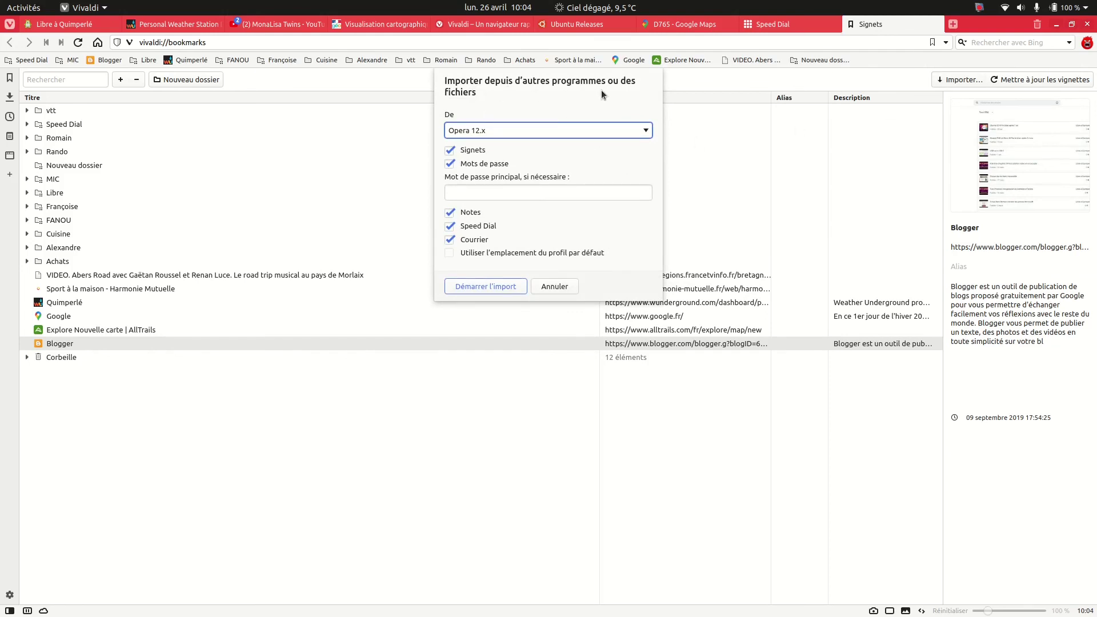
left_click(646, 131)
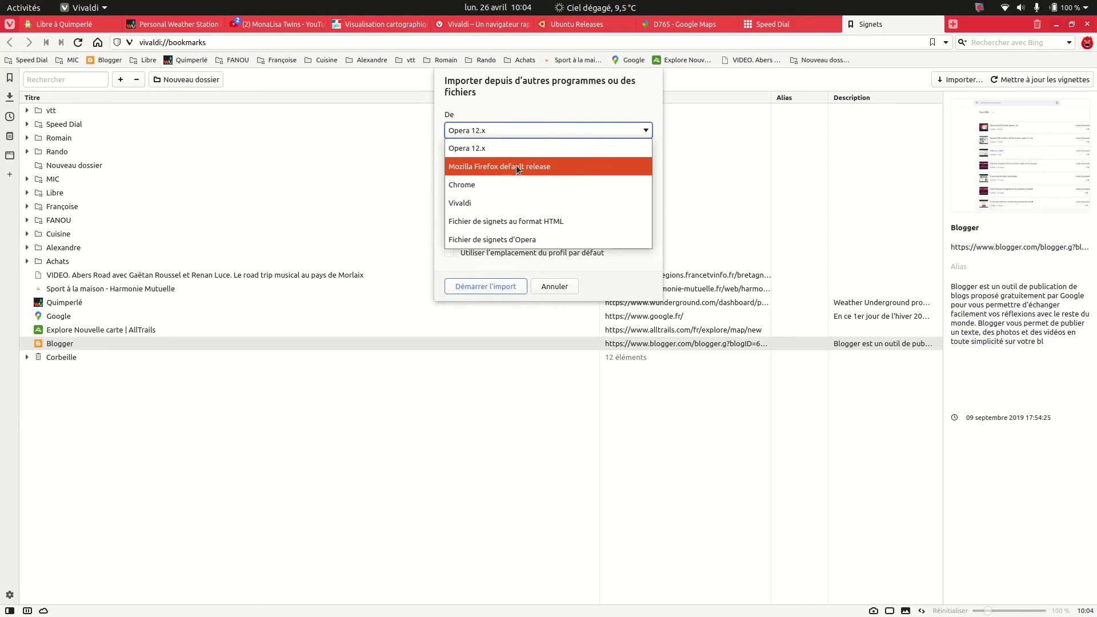
left_click(555, 287)
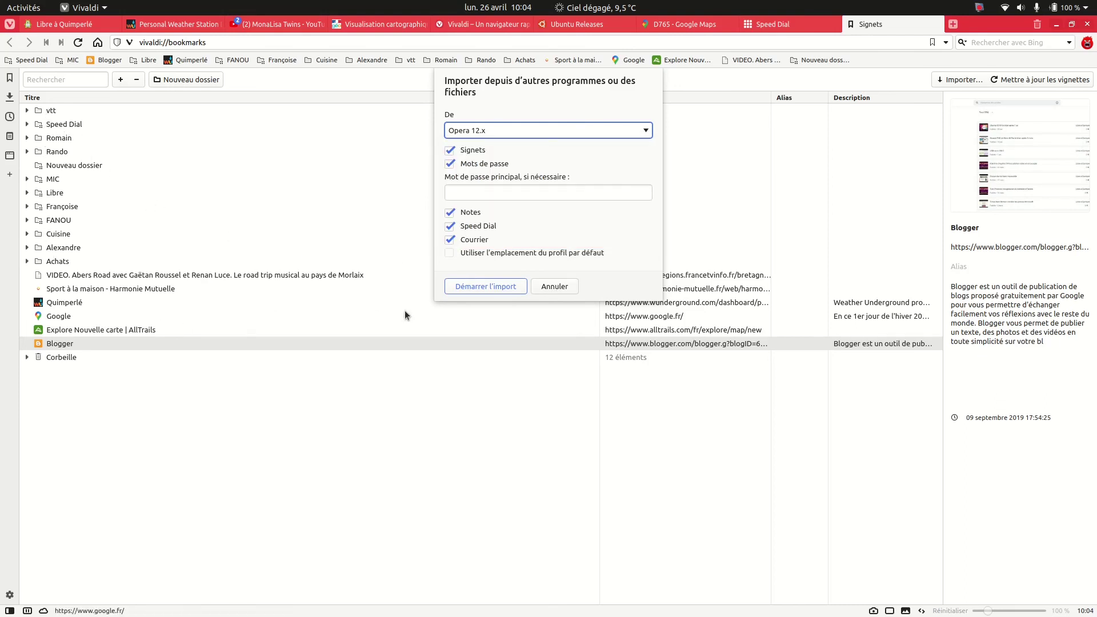
left_click(555, 287)
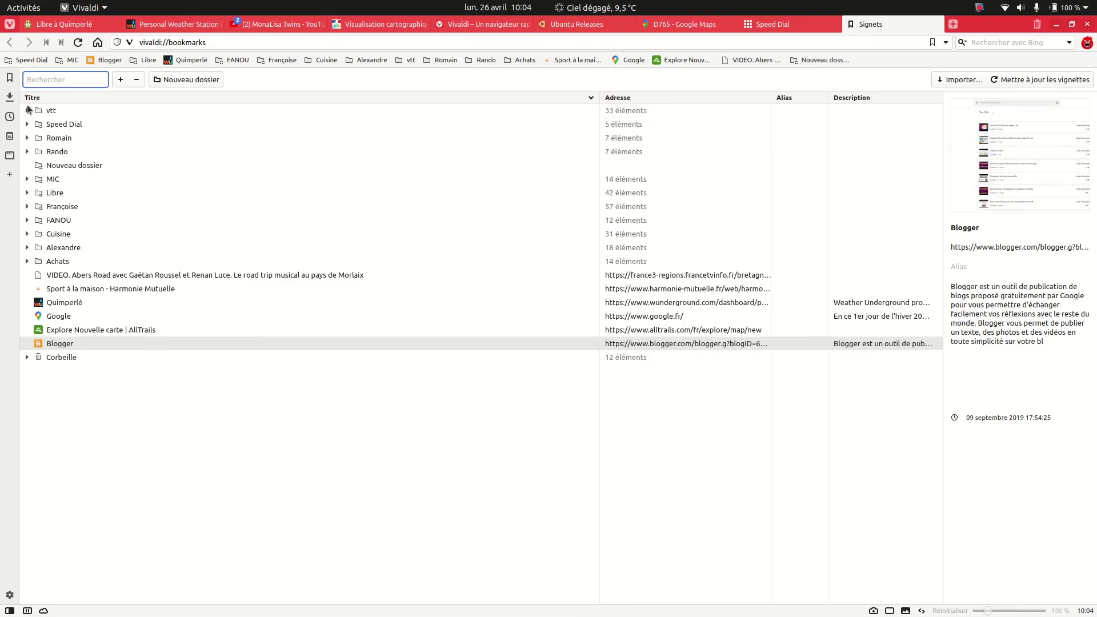
Show the bookmarks panel beside the bookmarks manager and collapse its MIC folder.
left_click(9, 79)
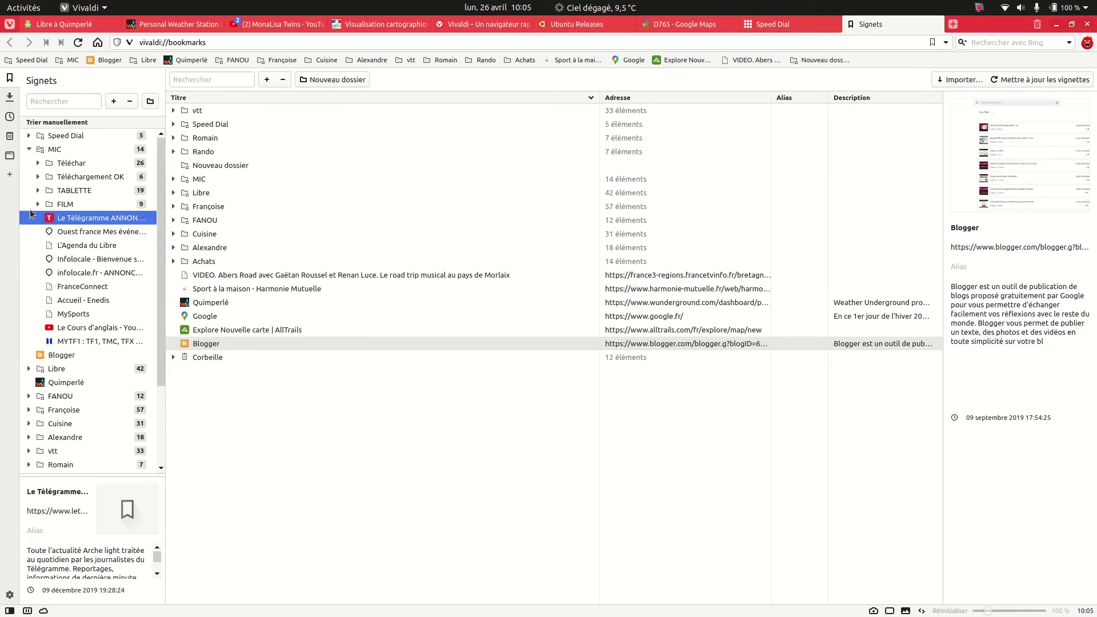
left_click(29, 150)
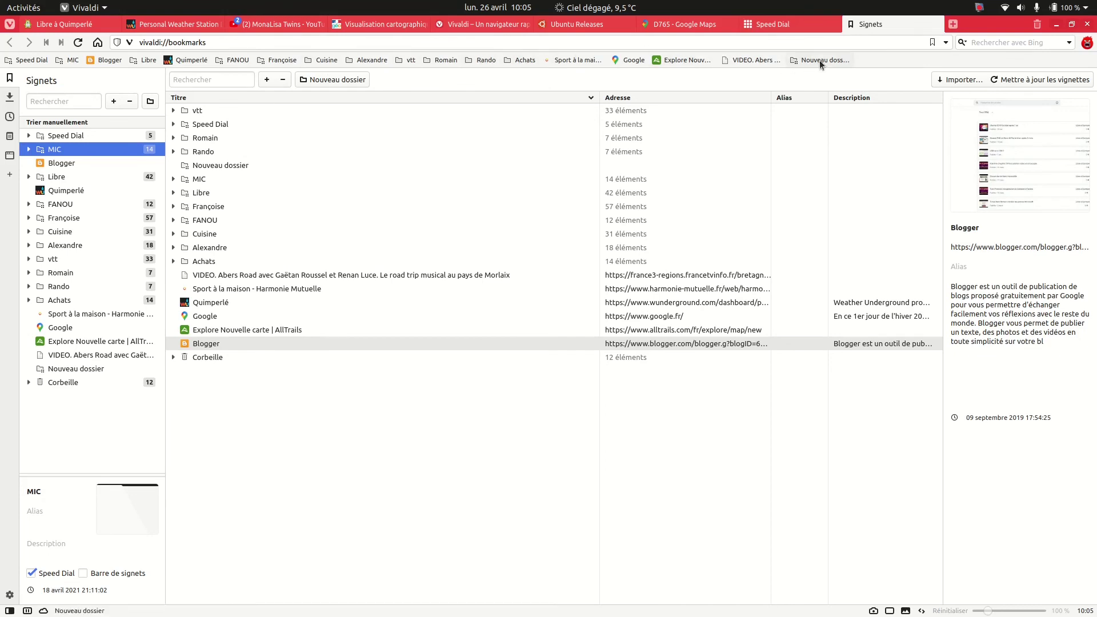
Hide the bookmarks bar through the view options and display it again.
left_click(9, 24)
mouse_move(69, 69)
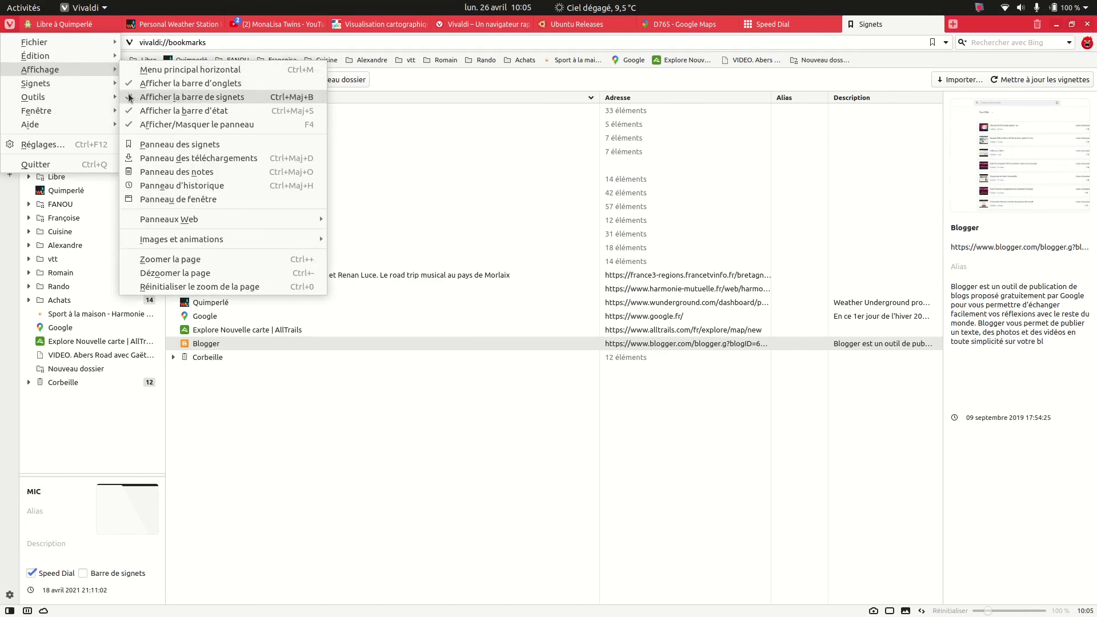
left_click(192, 96)
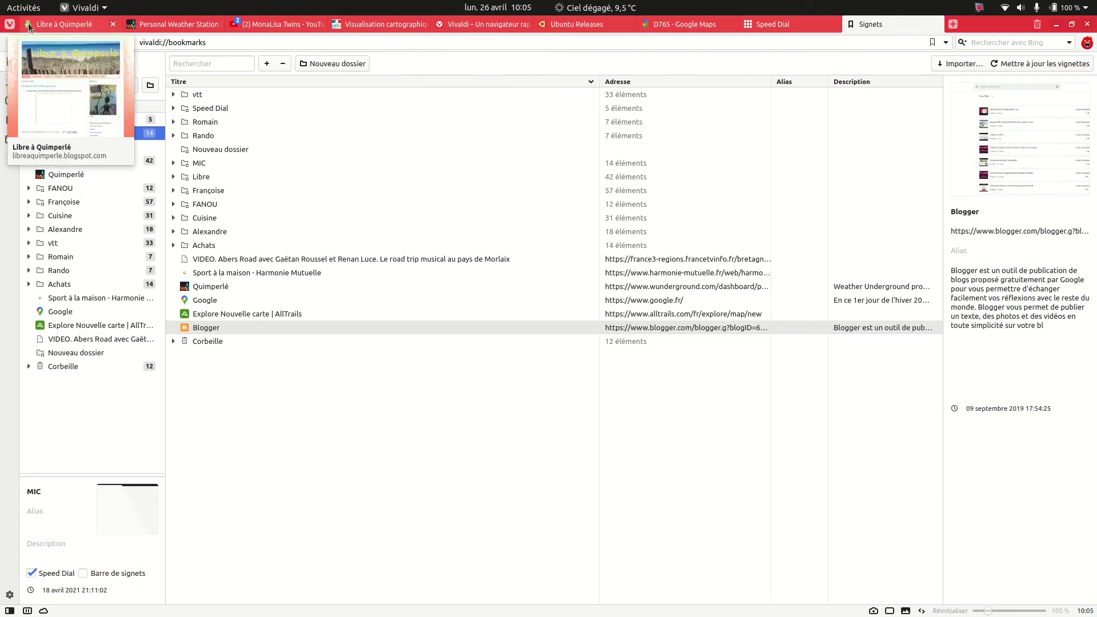
left_click(10, 24)
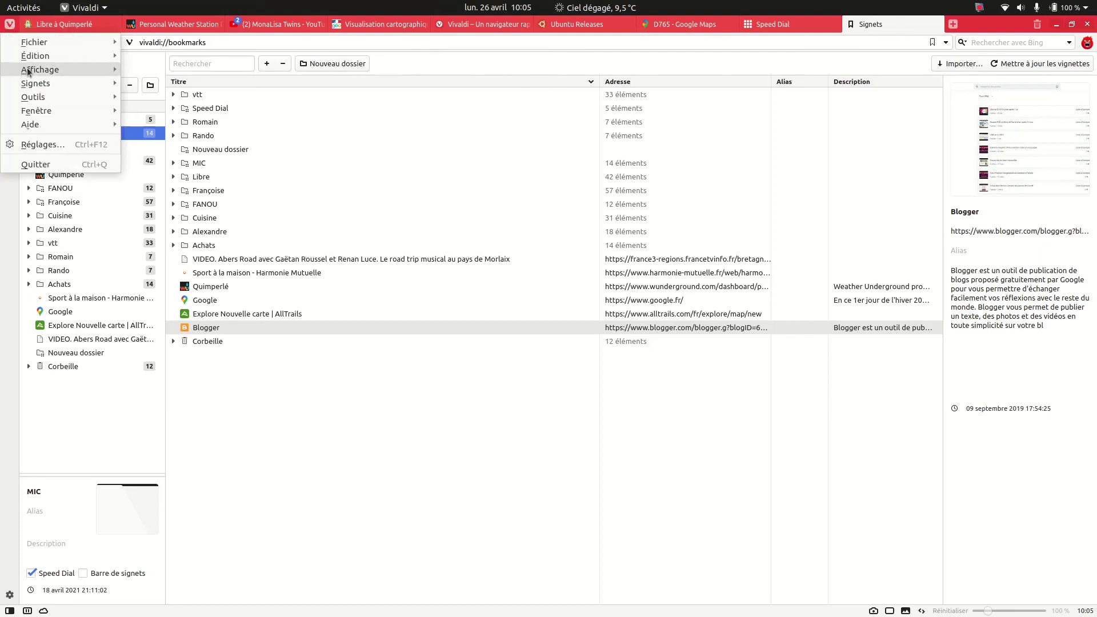
mouse_move(27, 69)
left_click(130, 100)
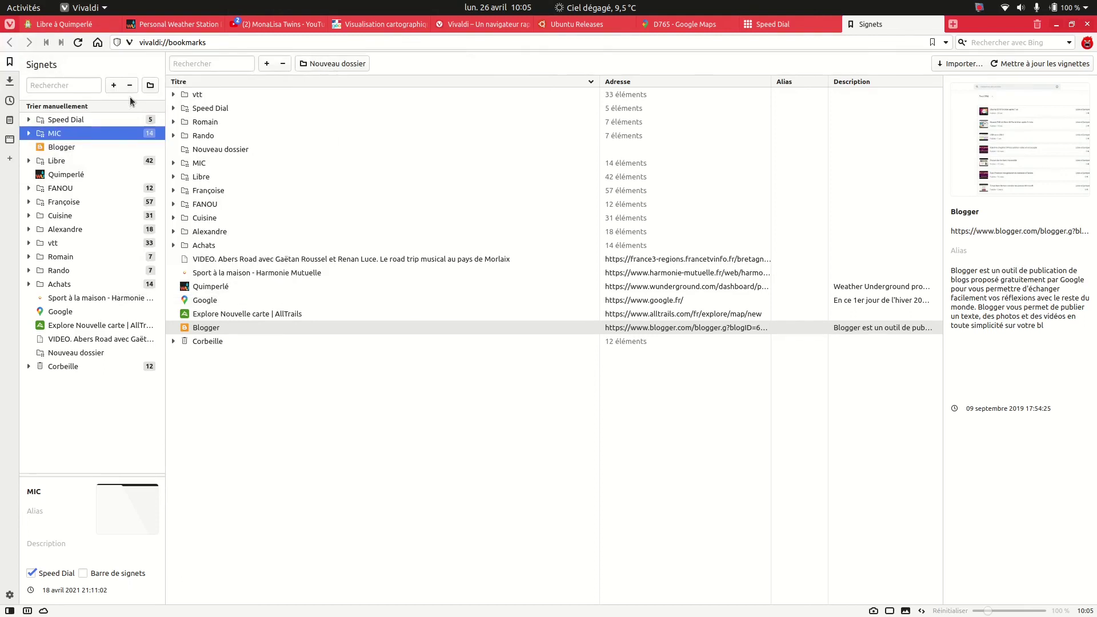
Close the bookmarks panel, the bookmarks manager tab and the Speed Dial tab.
left_click(11, 81)
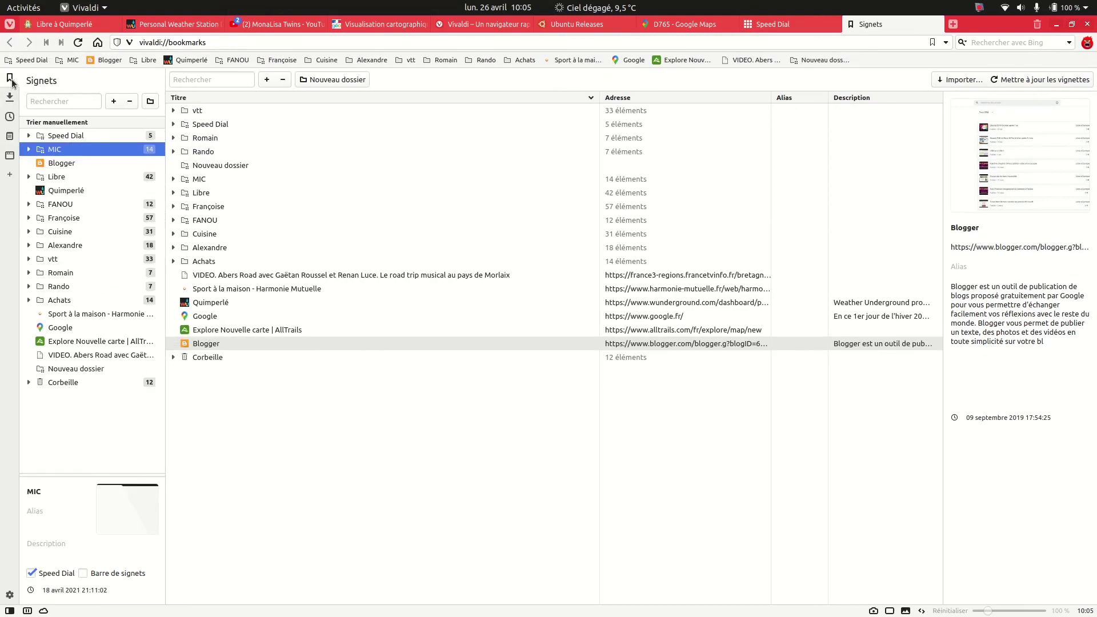
left_click(9, 79)
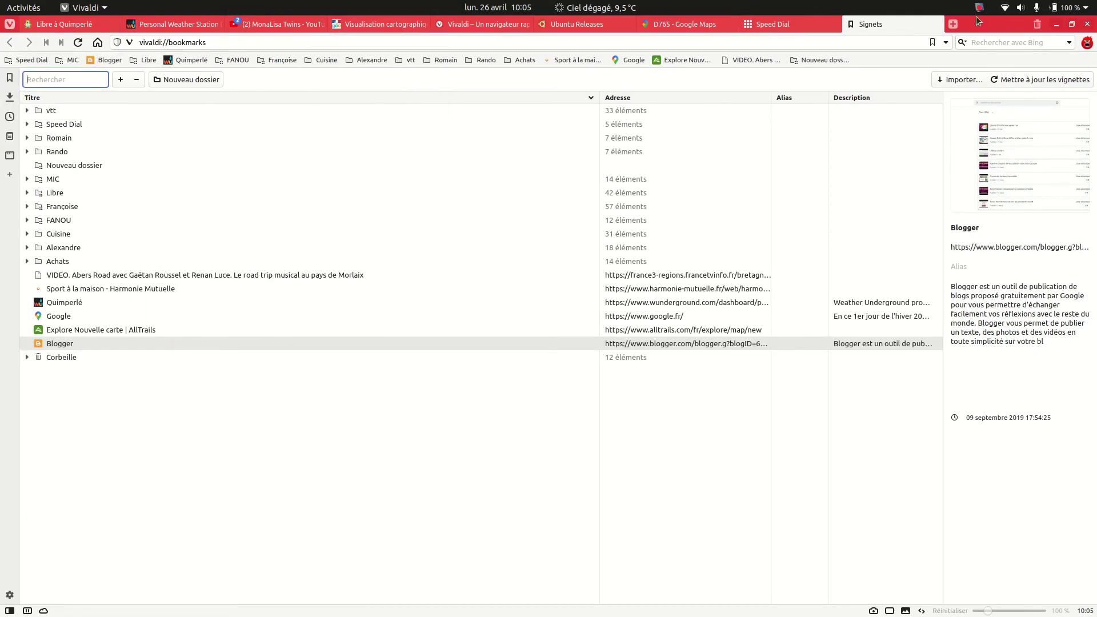
left_click(937, 24)
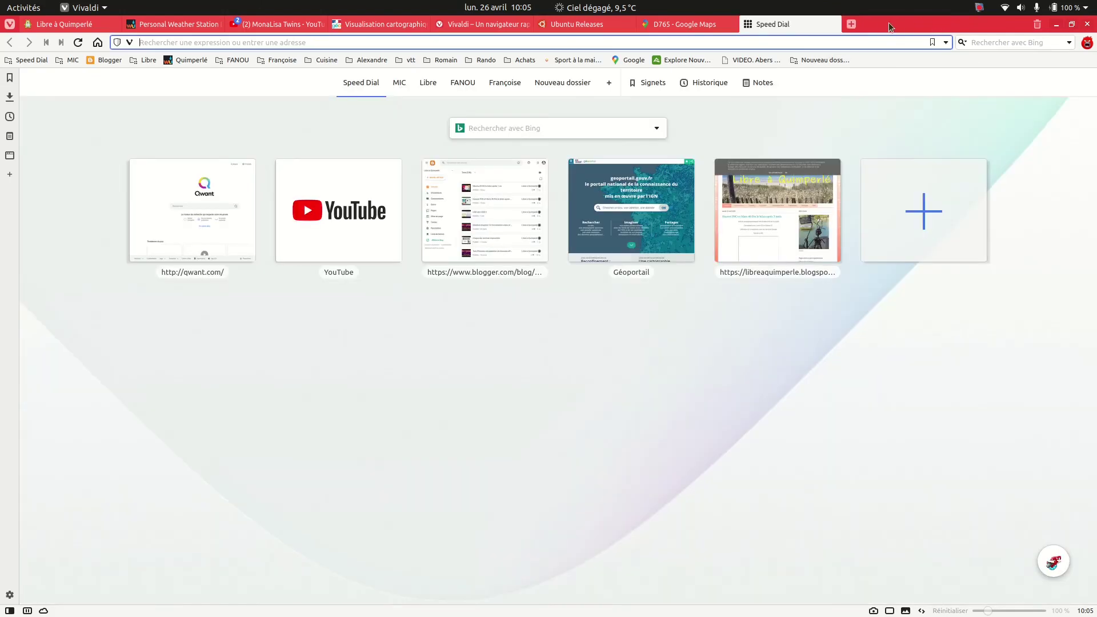
left_click(833, 24)
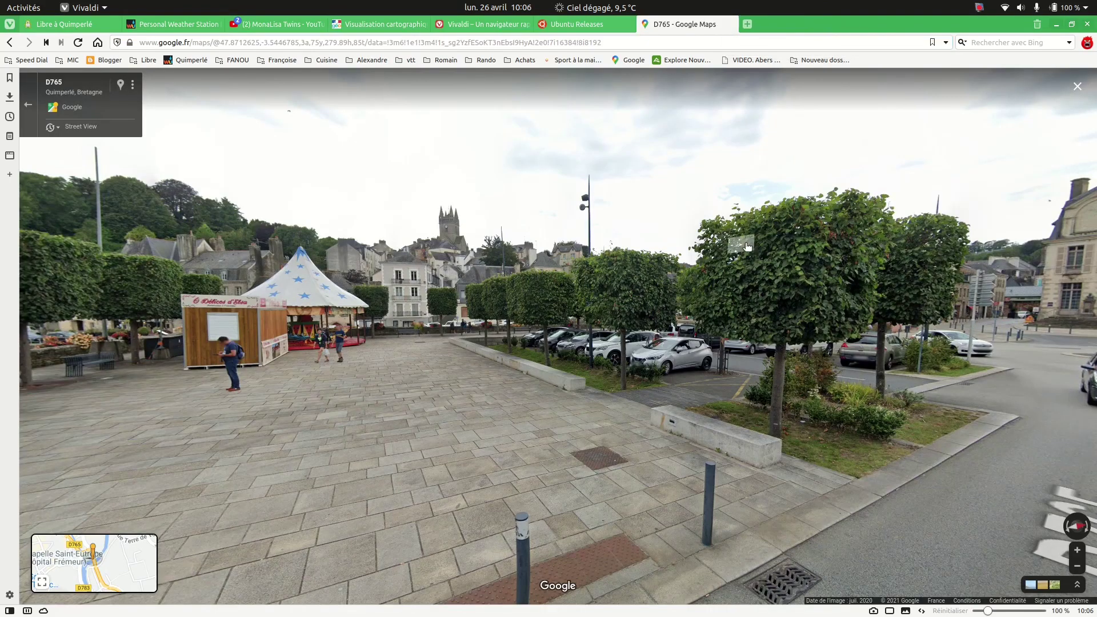
Open the Terminal with its CPU and memory monitor, and close the Profil 1 browser window.
mouse_move(9, 268)
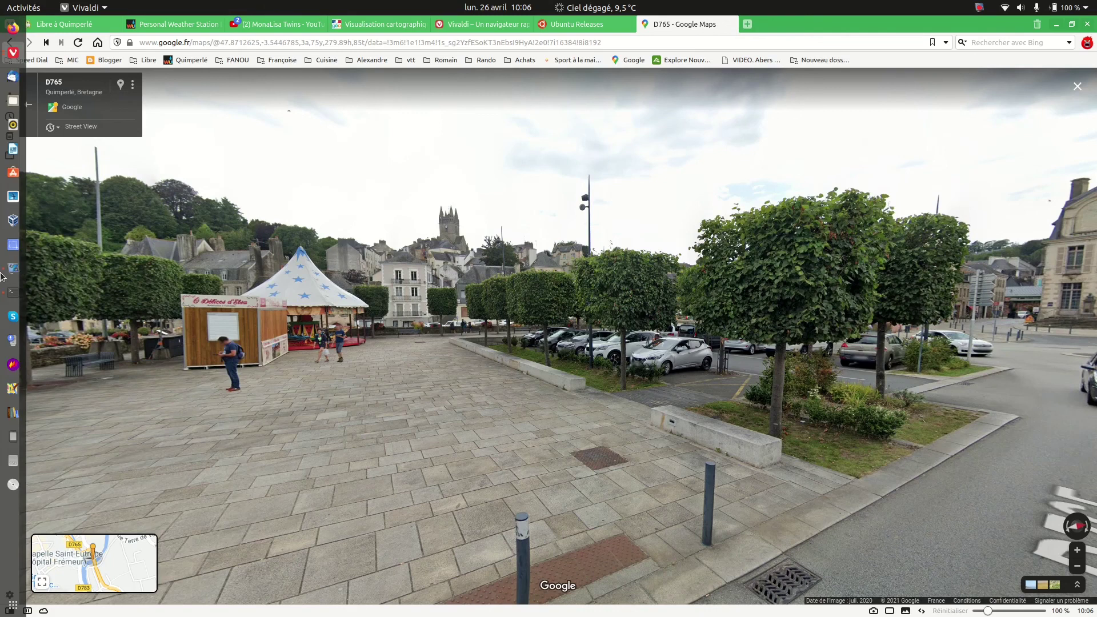
left_click(12, 294)
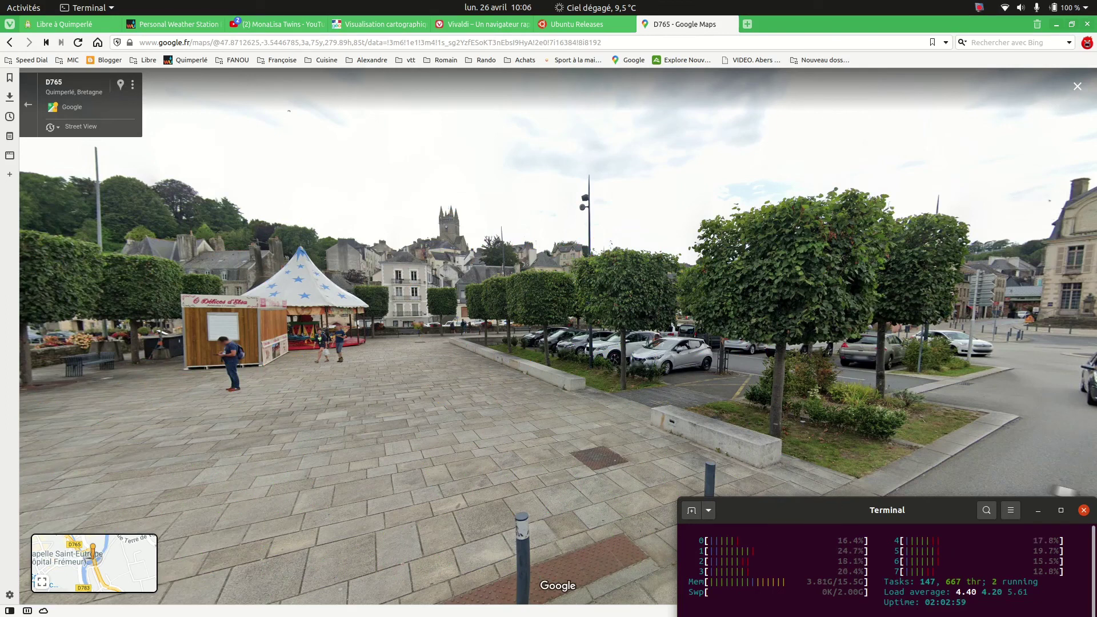
left_click(1086, 29)
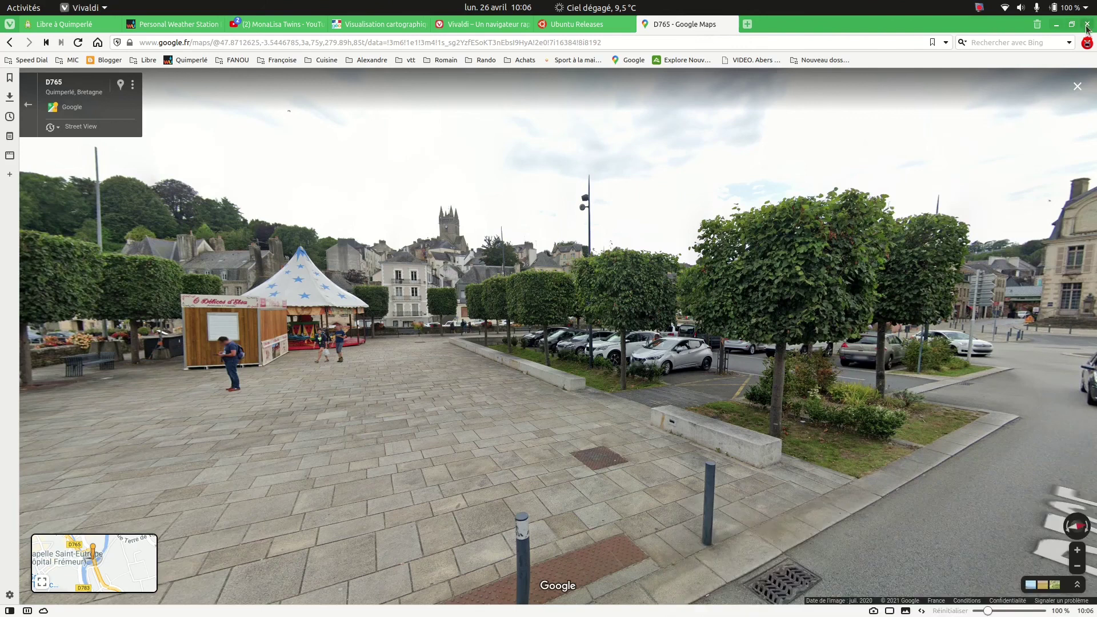
left_click(1087, 26)
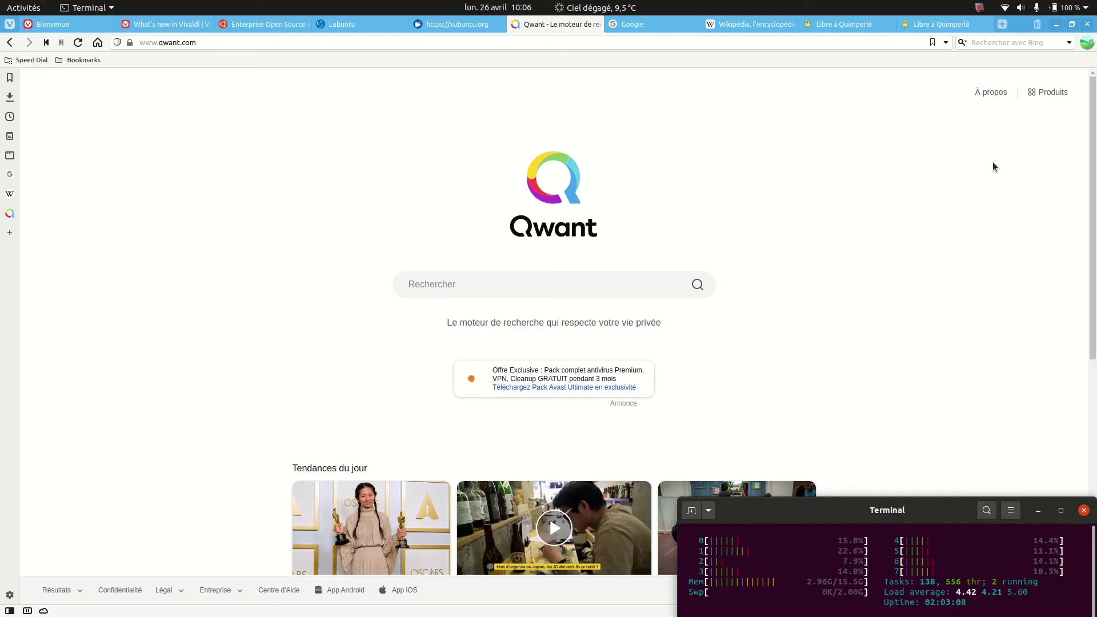
Quit Vivaldi by closing the Profil 2 window, and close the Terminal.
left_click(1087, 25)
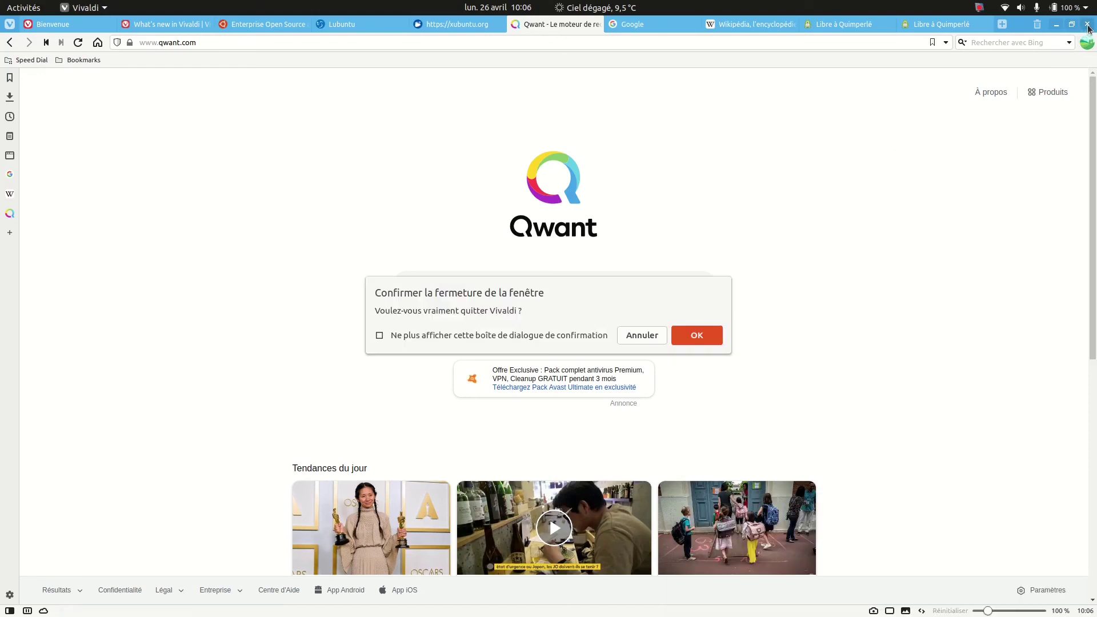
left_click(689, 338)
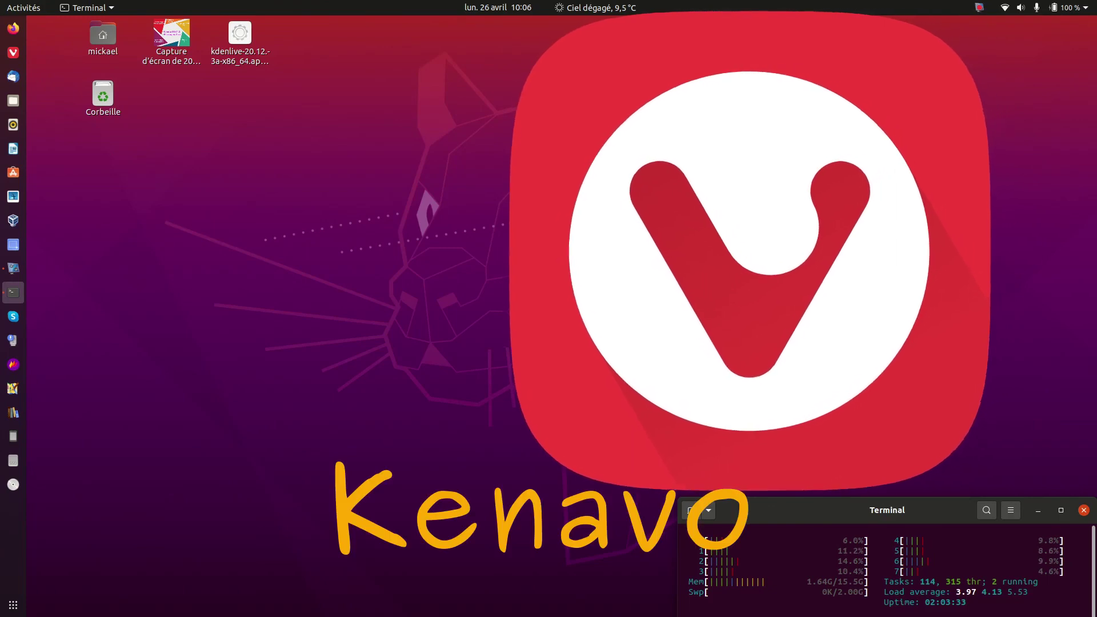
left_click(1084, 510)
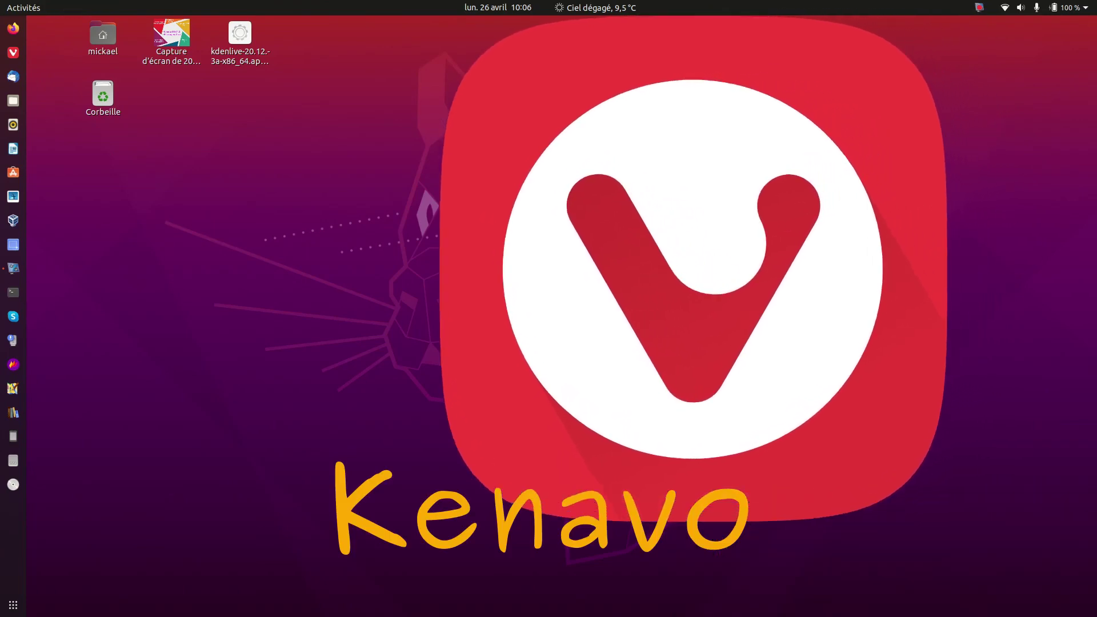
left_click(14, 220)
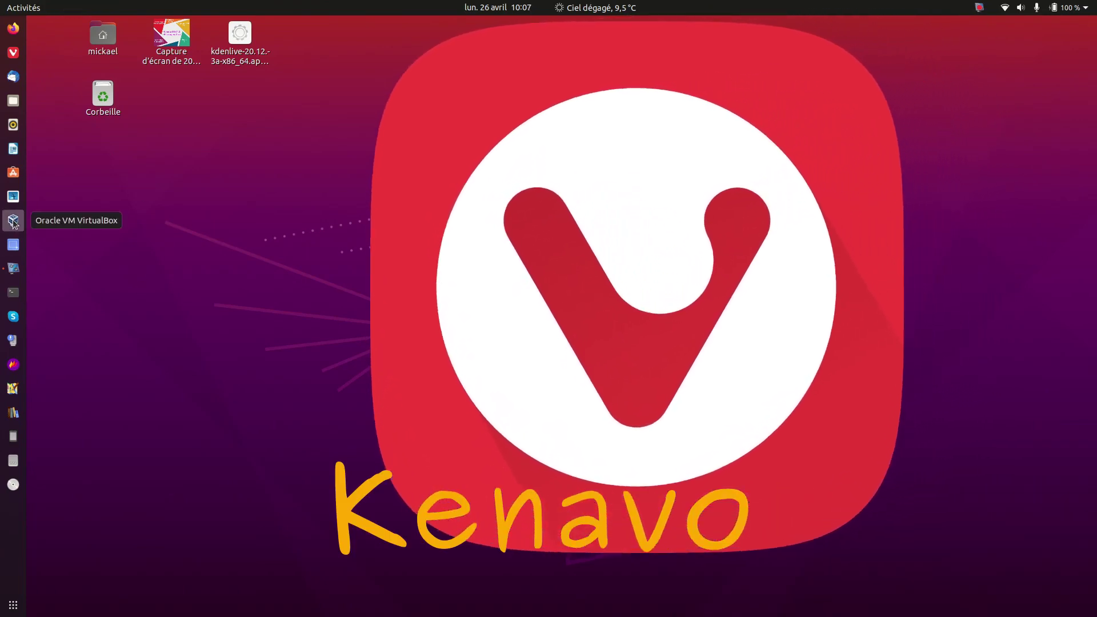